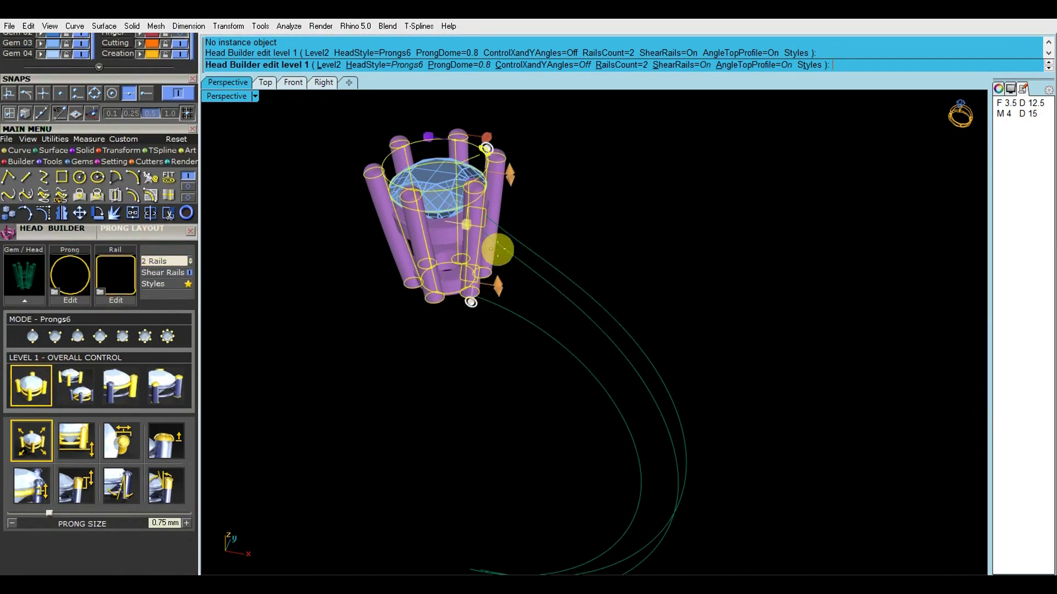
Accept the six-prong head around the gem and assign all its parts to the Metal 01 layer
right_click_drag(482, 250, 512, 207)
right_click(512, 206)
scroll(512, 207, "down", 4)
right_click_drag(521, 245, 498, 236, "shift")
left_click(467, 229)
scroll(104, 159, "up", 1)
scroll(90, 217, "down", 2)
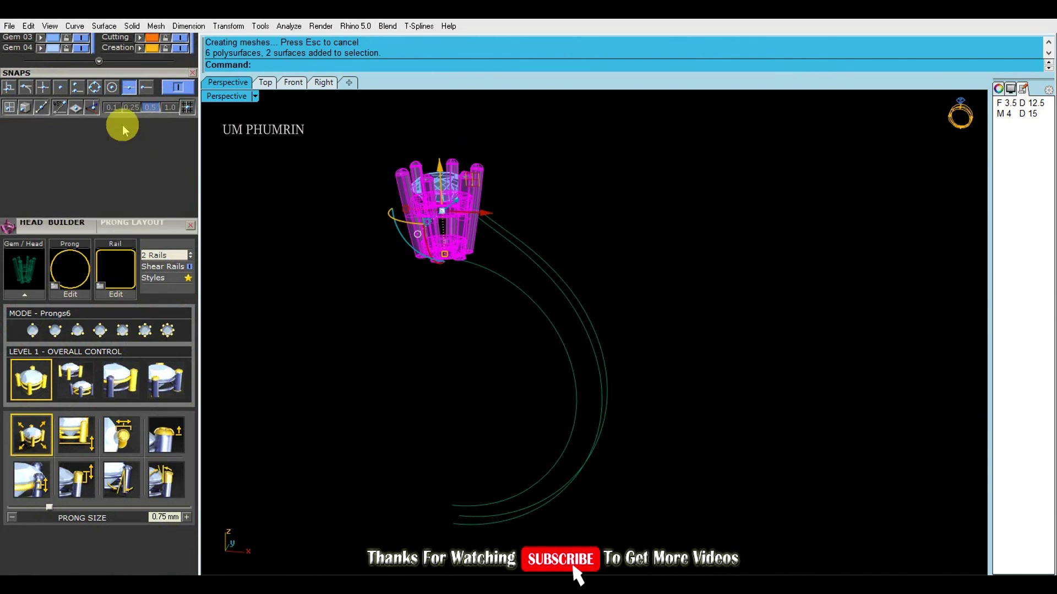
scroll(118, 142, "up", 3)
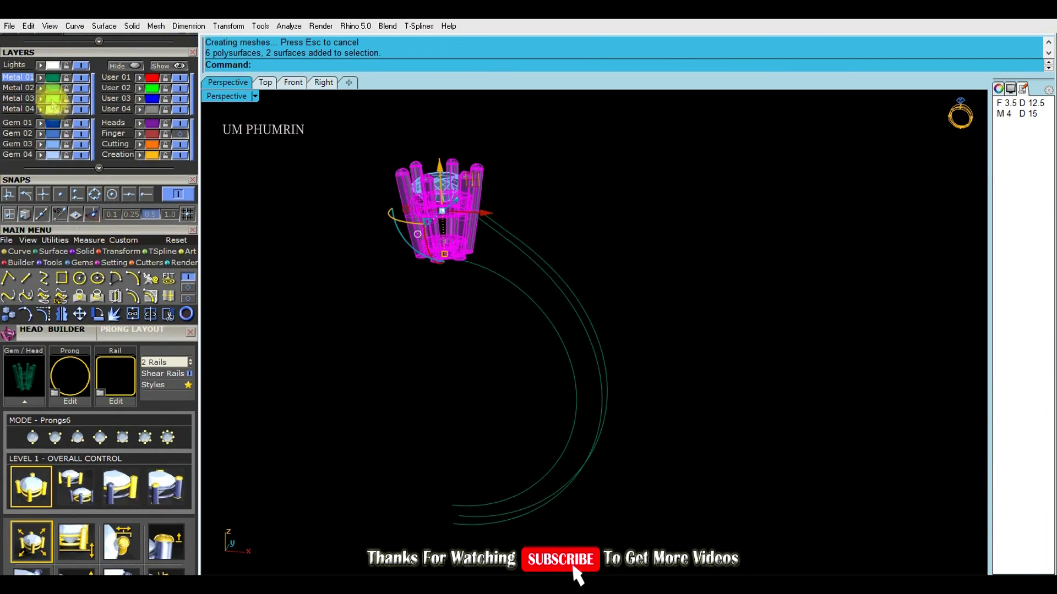
key("Escape")
Mirror a copy of the outer and inner side curves of the shank with the mirror plane through origin 0
right_click_drag(412, 258, 568, 315)
scroll(583, 330, "up", 2)
left_click_drag(606, 331, 531, 344)
key("Escape")
right_click_drag(531, 347, 490, 352)
left_click_drag(643, 315, 598, 330)
right_click_drag(598, 330, 550, 325)
type("Mirror")
key("Return")
type("0")
key("Return")
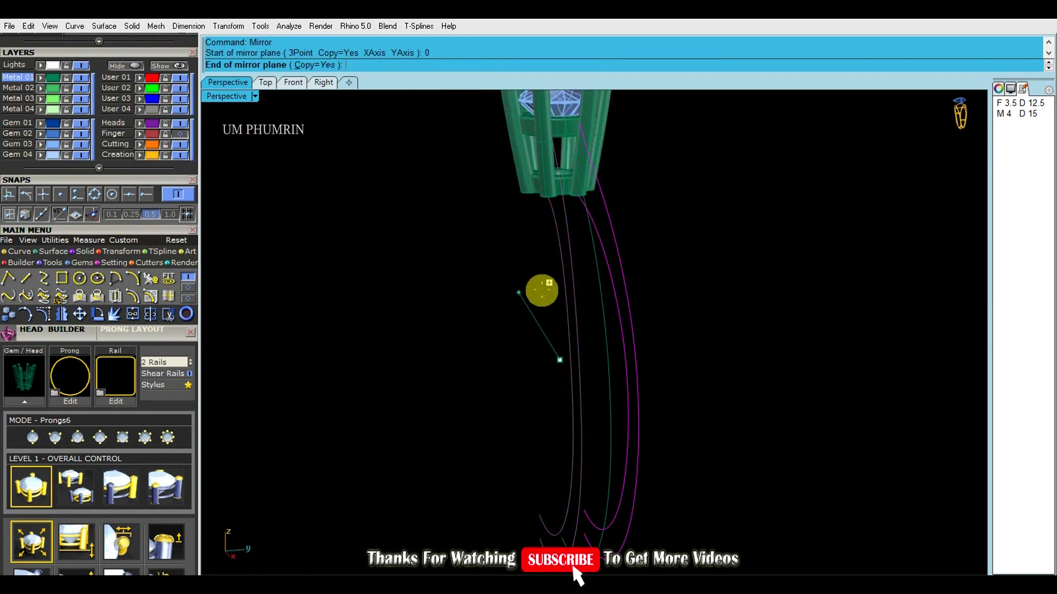
right_click_drag(505, 295, 638, 278)
Loft the three outer shank curves into a surface and delete the source curves
left_click_drag(644, 274, 547, 276)
type("lo")
key("Return")
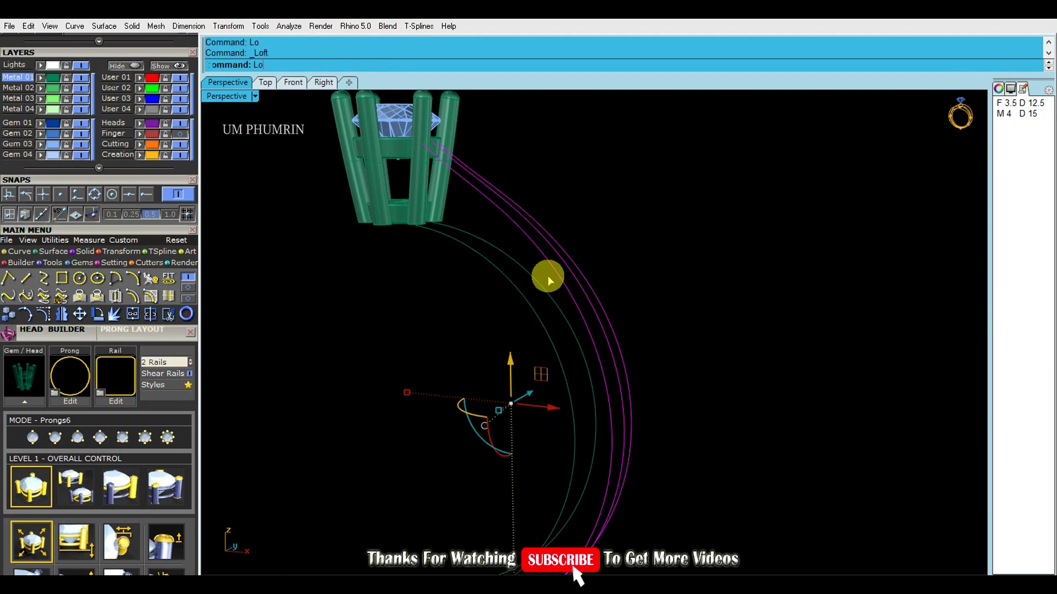
key("Return")
key("Delete")
Loft the two inner shank curves into a surface
left_click_drag(536, 269, 499, 304)
type("lo")
key("Return")
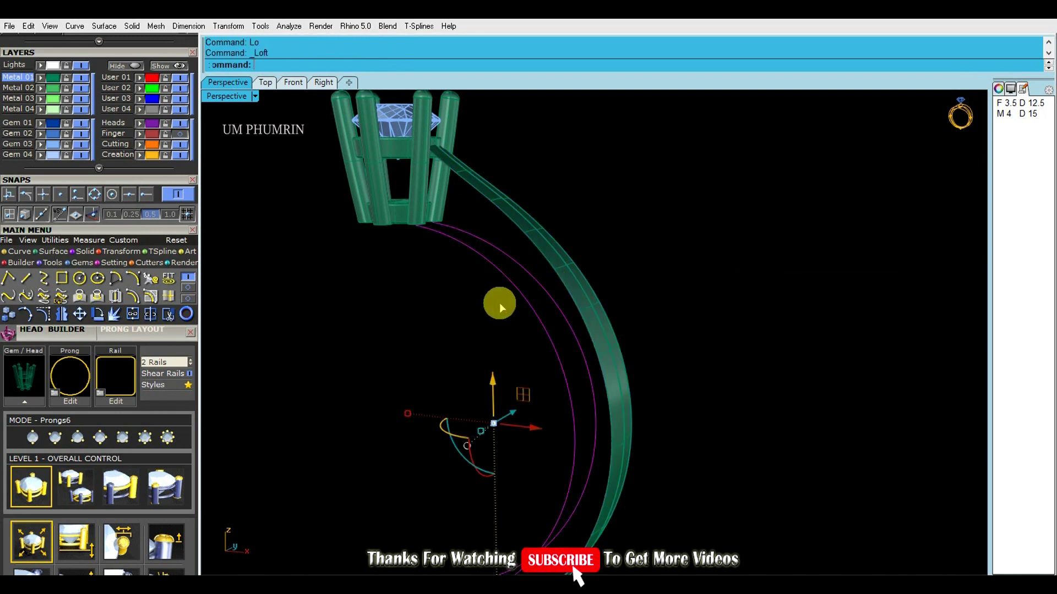
key("Return")
type("f")
key("Return")
Duplicate the border curves of both lofted shank surfaces
left_click_drag(710, 236, 508, 317)
scroll(506, 315, "down", 4)
right_click_drag(504, 314, 500, 251, "shift")
type("d")
key("Return")
Try to join the lower end corners of the inner and outer surfaces with a line
type("l")
key("Return")
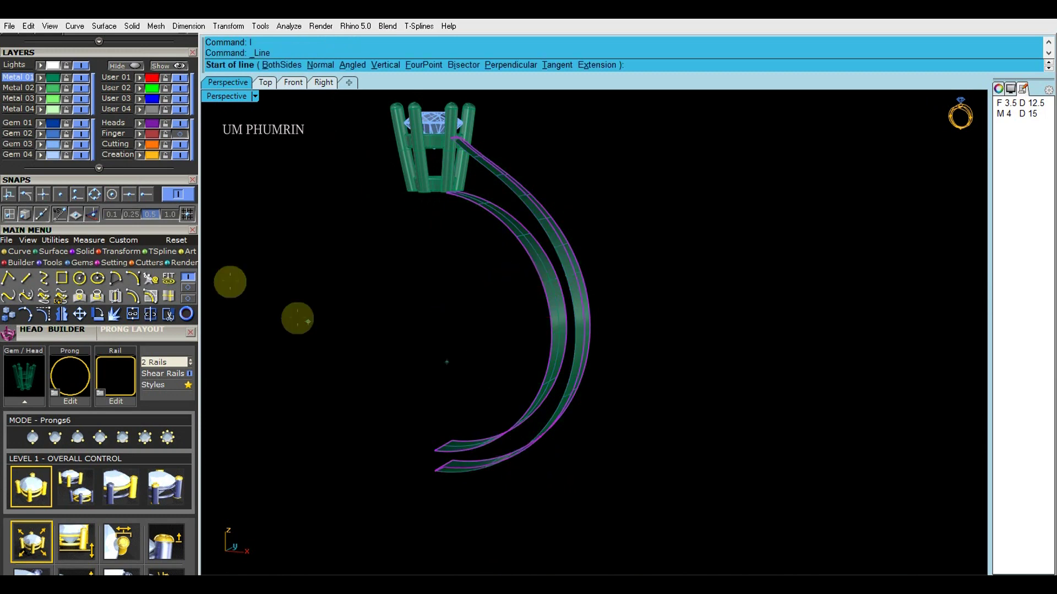
left_click(433, 454)
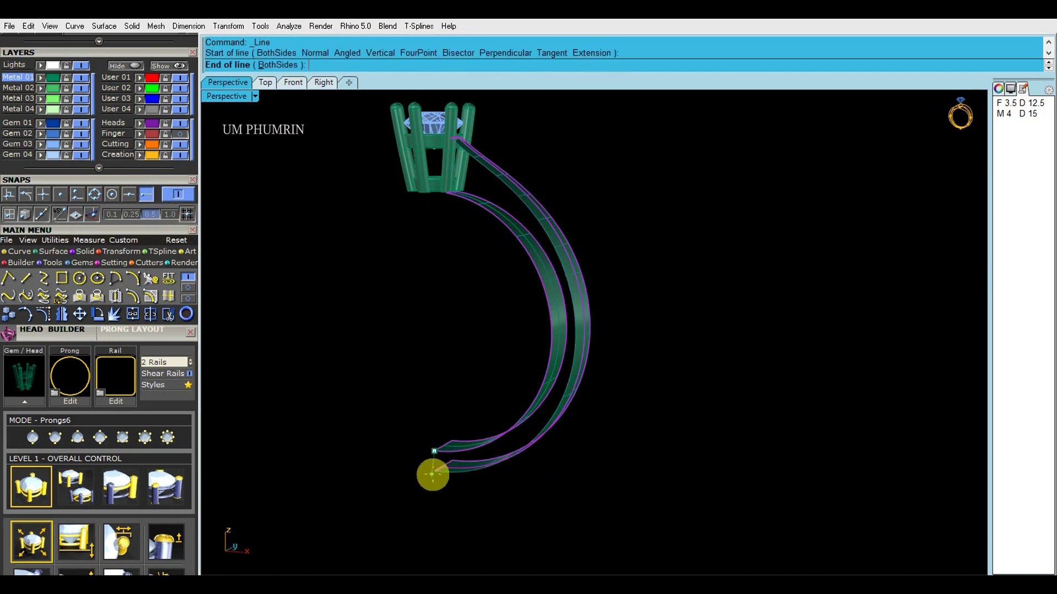
scroll(440, 468, "up", 5)
key("Escape")
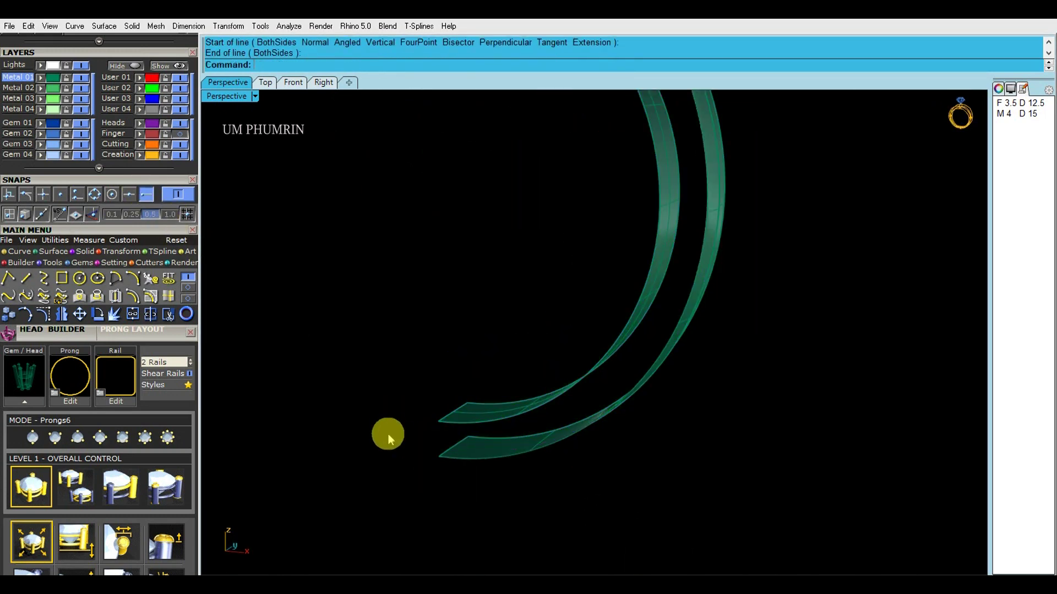
Undo the connecting line, the duplicated borders and the lofts back to the plain shank curves
key("ctrl+z")
key("ctrl+z")
key("ctrl+z")
key("ctrl+z")
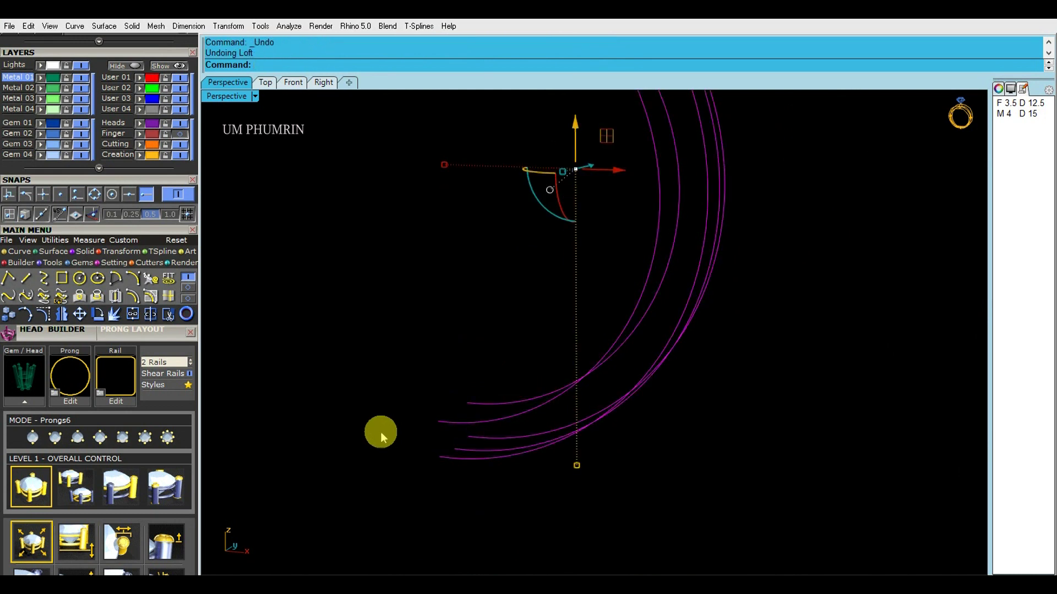
Loft the three outer shank curves into a surface using the Tight style
right_click_drag(528, 434, 538, 439)
left_click(540, 439)
left_click(615, 415)
left_click(585, 413)
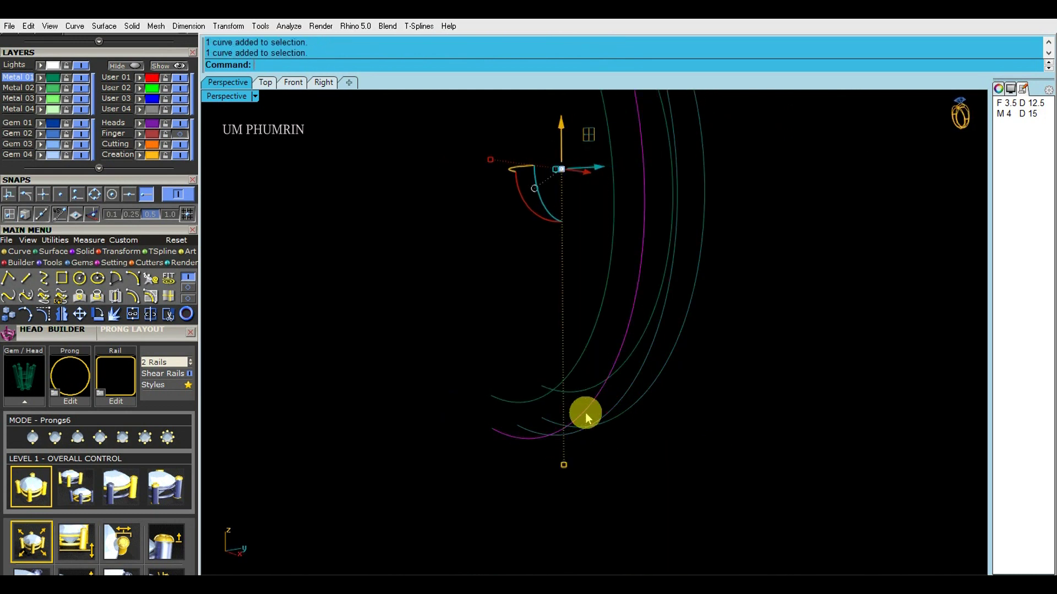
left_click_drag(657, 426, 576, 412)
type("Lo")
key("Return")
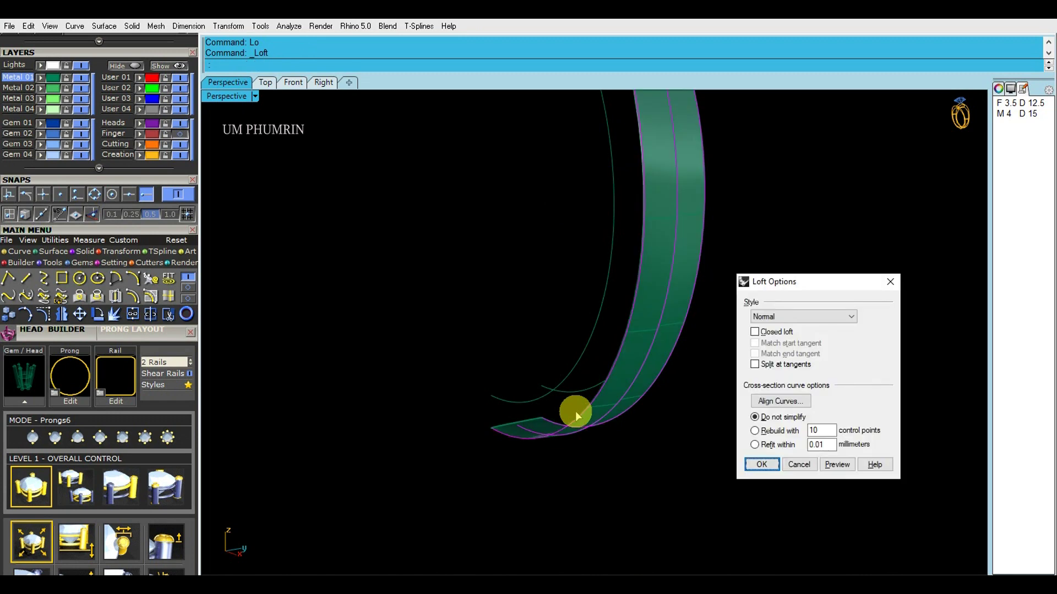
left_click(783, 317)
left_click(783, 343)
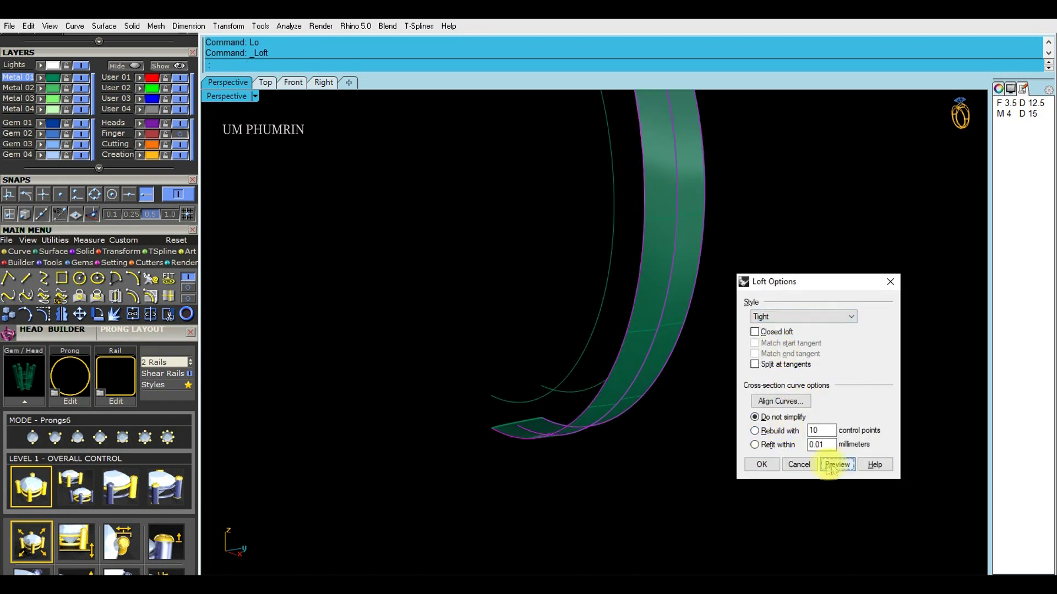
left_click(762, 465)
Delete the three source curves of the outer shank surface
right_click_drag(677, 438, 620, 468)
type("re")
key("Return")
key("Return")
type("l")
key("Return")
key("Return")
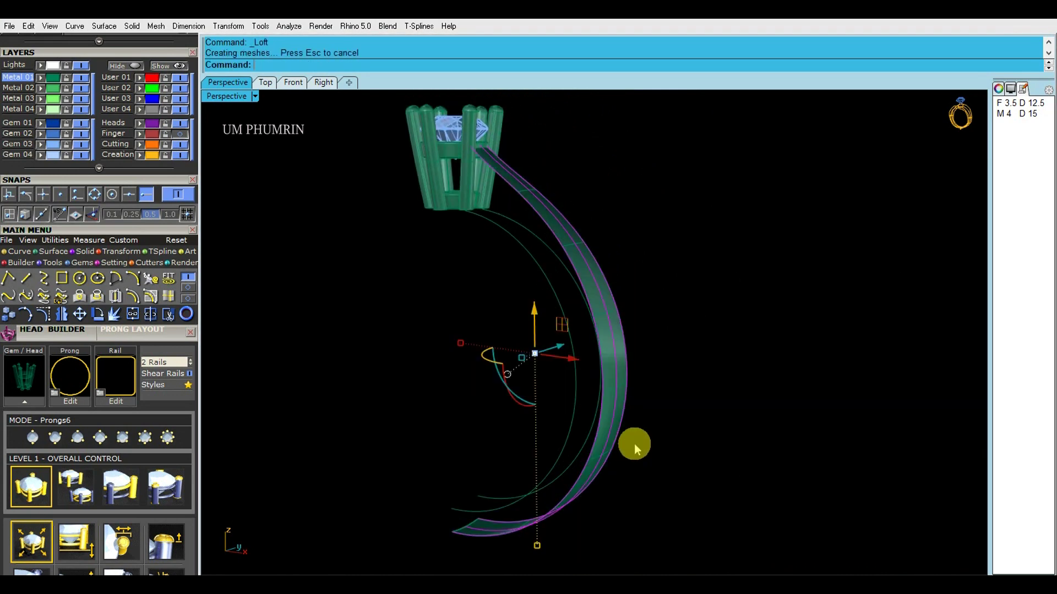
key("Delete")
Loft the two inner shank curves into a surface and delete the source curves
scroll(563, 480, "up", 4)
left_click_drag(568, 483, 513, 438)
type("lo")
key("Return")
key("Return")
scroll(684, 460, "down", 4)
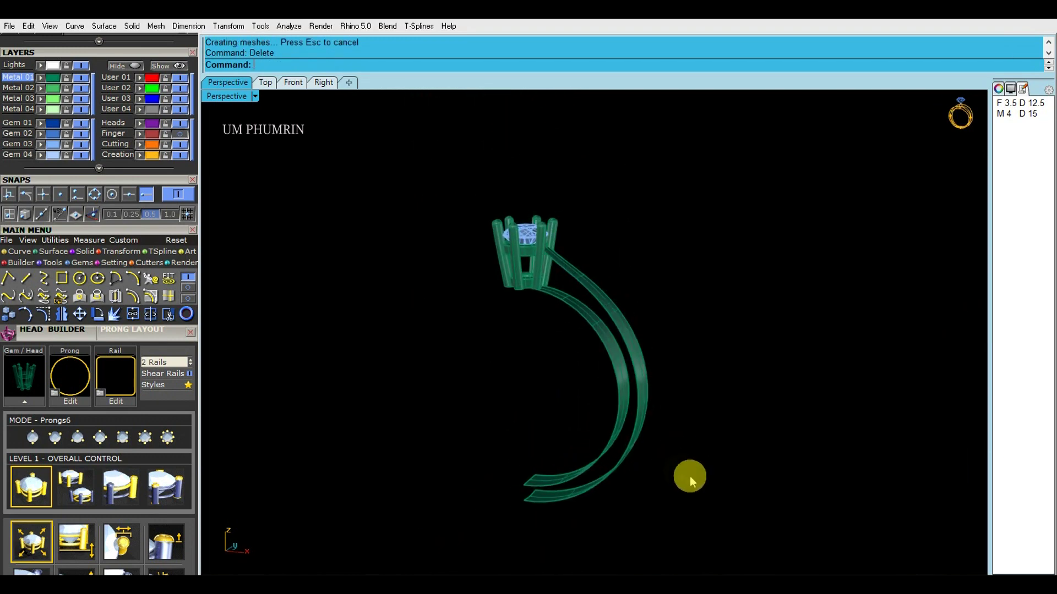
Duplicate the border curves of both shank surfaces and draw a line joining their lower end corners
left_click_drag(688, 476, 566, 405)
key("Escape")
scroll(497, 441, "up", 3)
type("l")
key("Return")
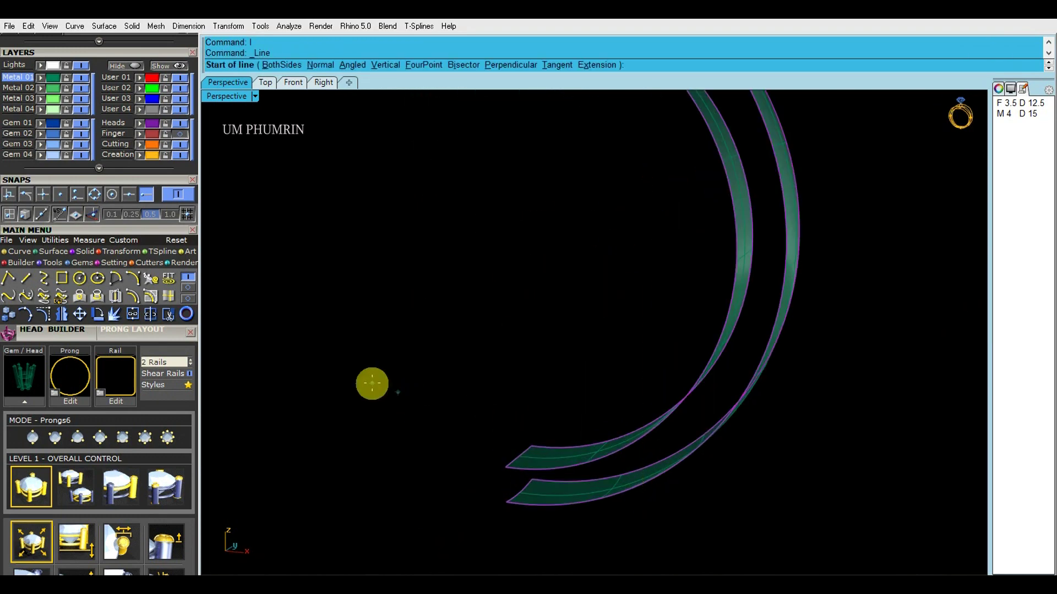
left_click(511, 444)
left_click(504, 496)
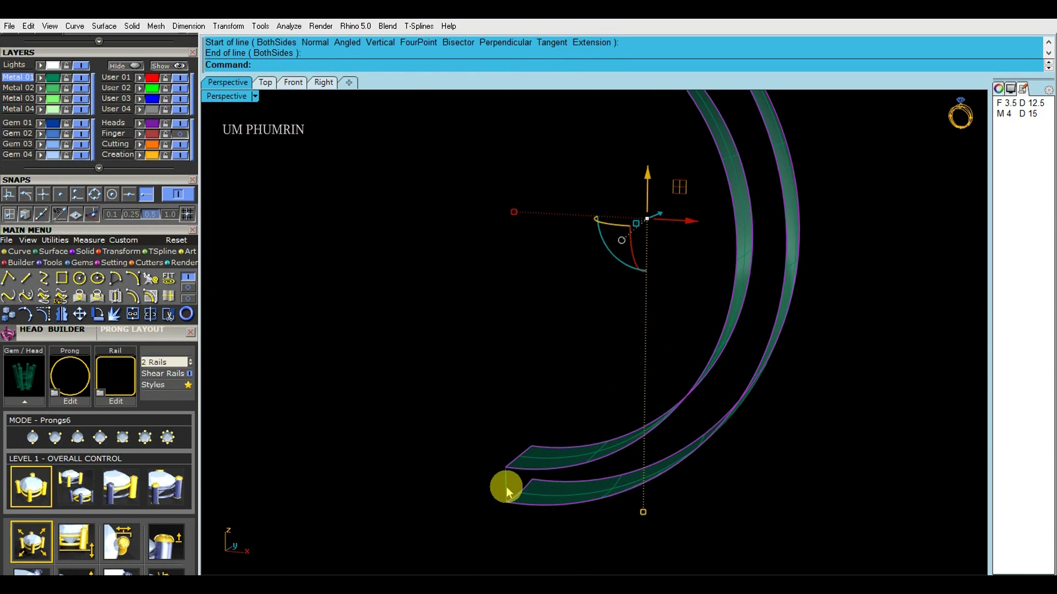
Close the gap between the two shank surfaces with Sweep2 along the border curves, and delete the construction curves
scroll(497, 448, "down", 3)
scroll(497, 448, "down", 2)
right_click_drag(503, 440, 514, 464, "shift")
key("ctrl+2")
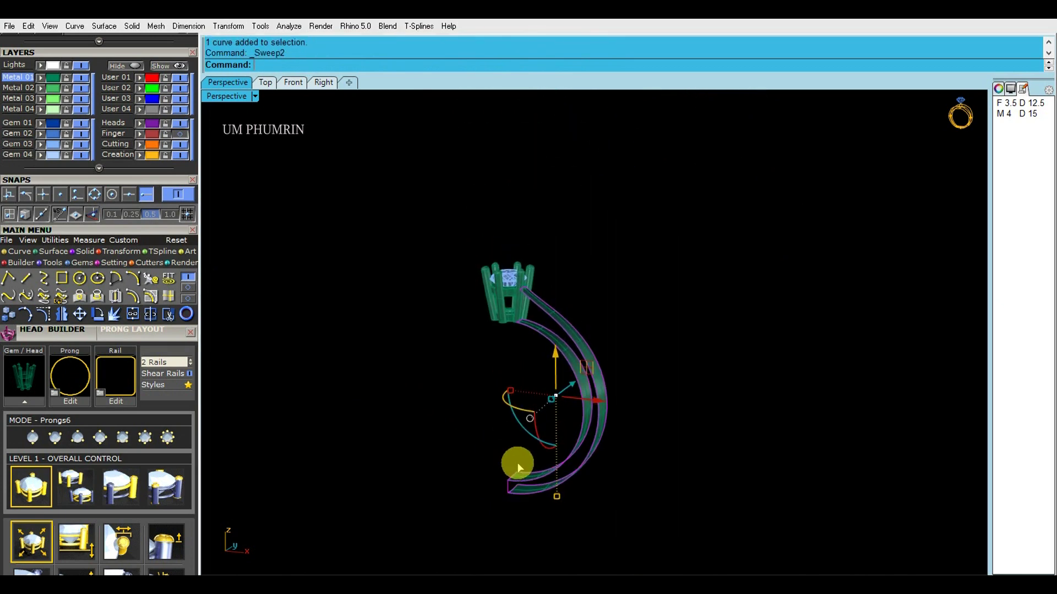
key("Return")
key("Delete")
Join the outer, inner and swept side surfaces of the half shank into one closed polysurface
left_click_drag(674, 493, 521, 424)
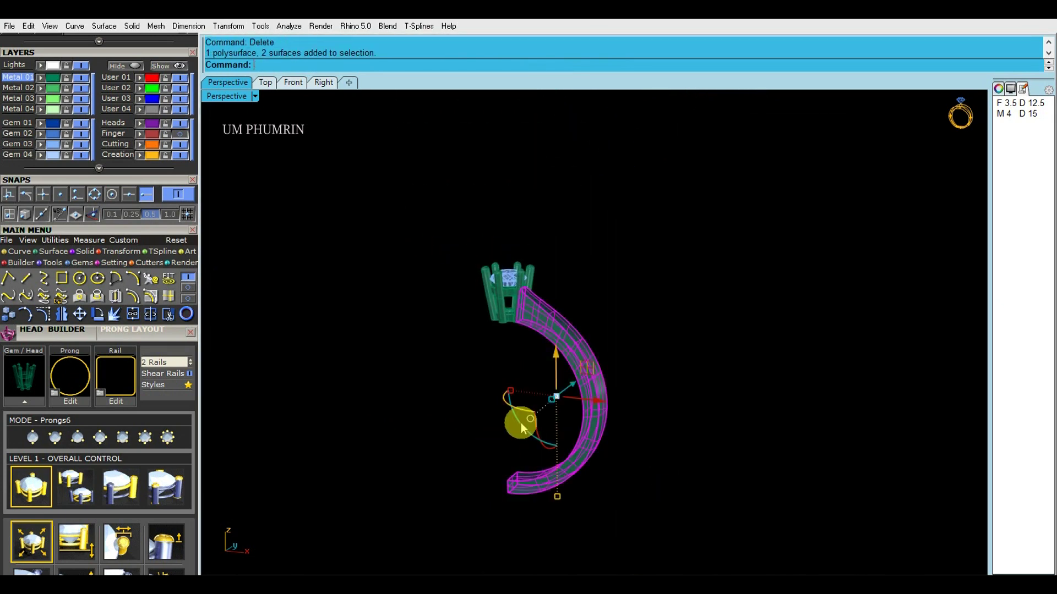
key("Return")
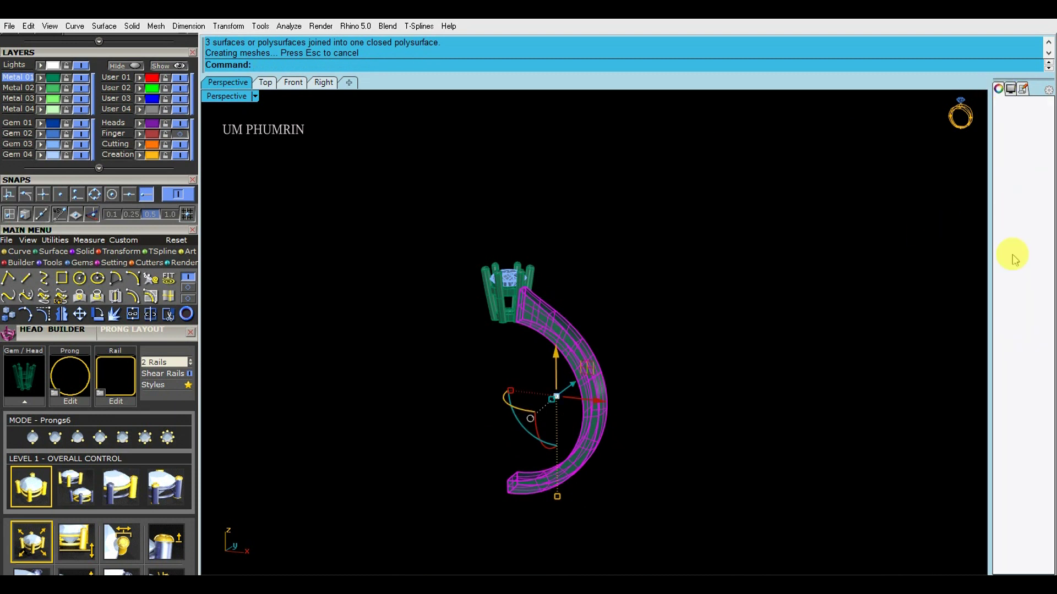
key("ctrl+a")
left_click(692, 273)
Mirror a copy of the half shank with the mirror plane through origin 0 to complete the ring band
left_click_drag(696, 307, 602, 397)
right_click_drag(654, 355, 661, 381)
type("Mirror")
key("Return")
type("0")
key("Return")
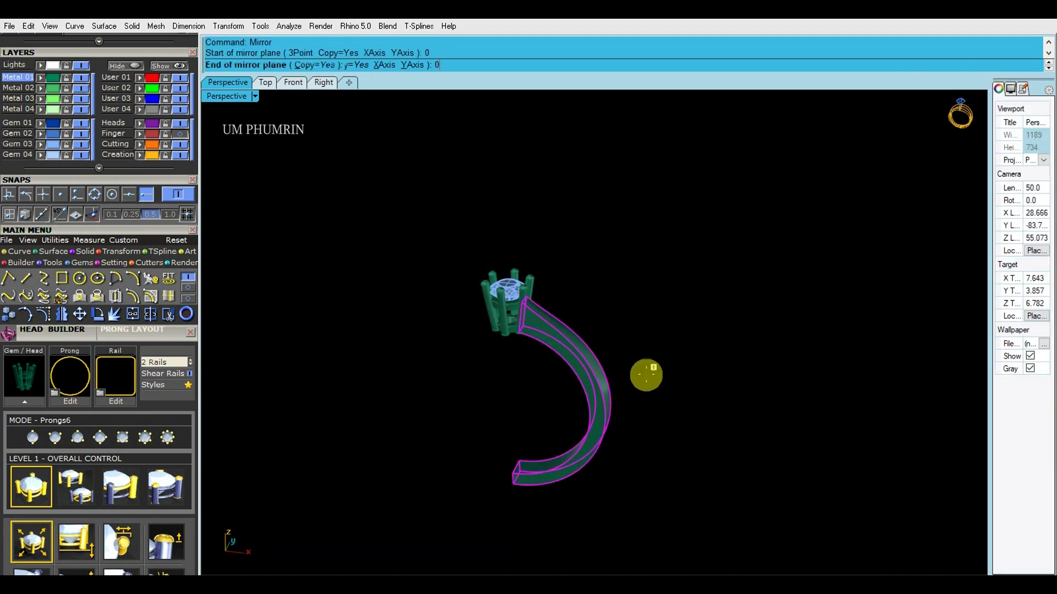
left_click(580, 262)
left_click(632, 330)
Set the Perspective view's display mode to Working Shade and view the finished ring from another angle
right_click_drag(637, 342, 621, 321)
right_click_drag(615, 325, 619, 260, "shift")
left_click(234, 102)
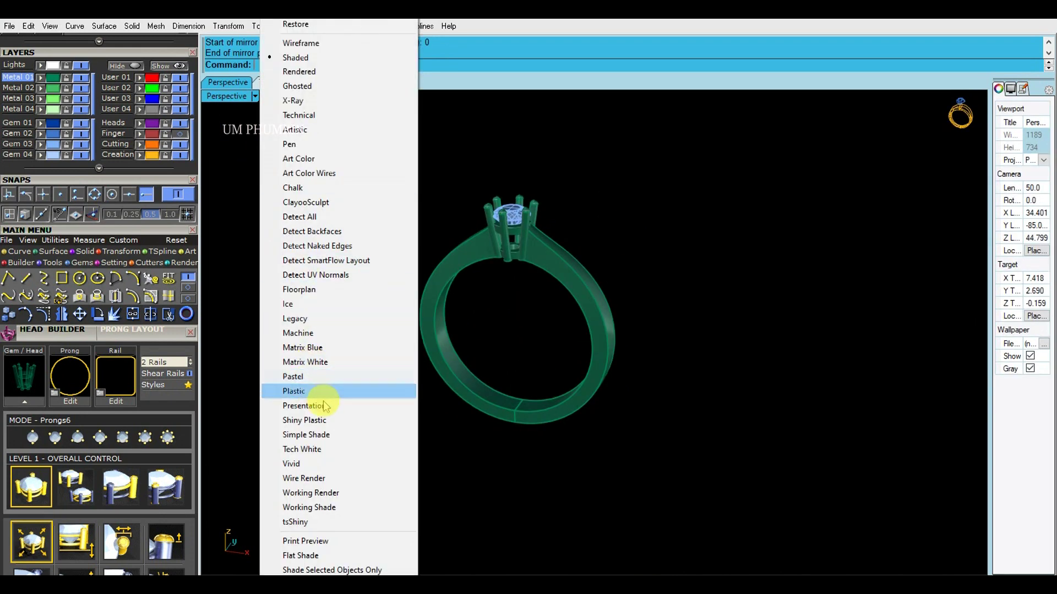
left_click(326, 507)
right_click_drag(380, 451, 540, 371)
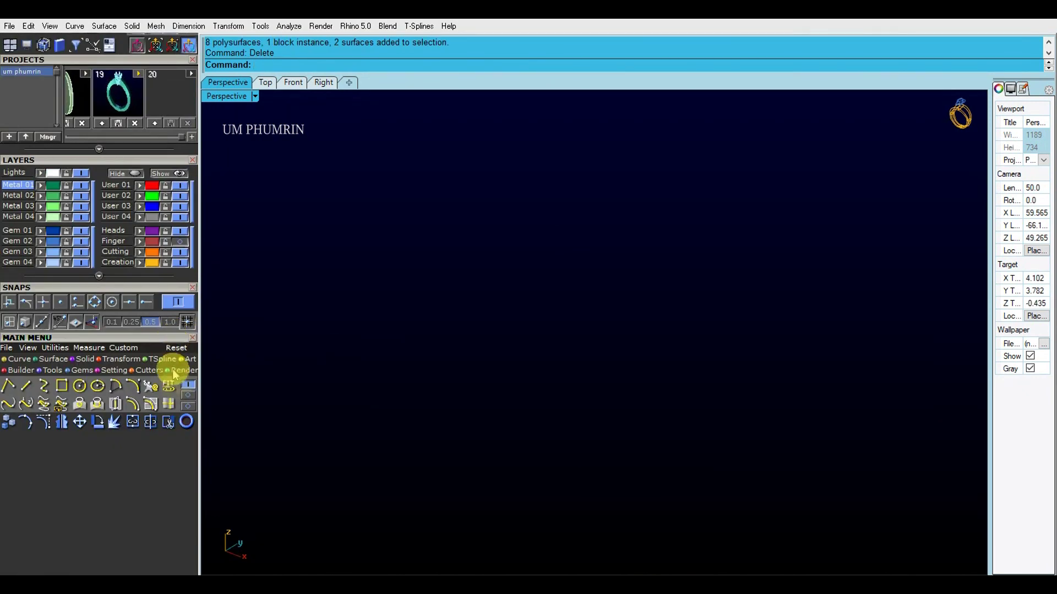
Create a Japan size 15 ring rail, clearing the first attempt and generating it again
left_click(186, 422)
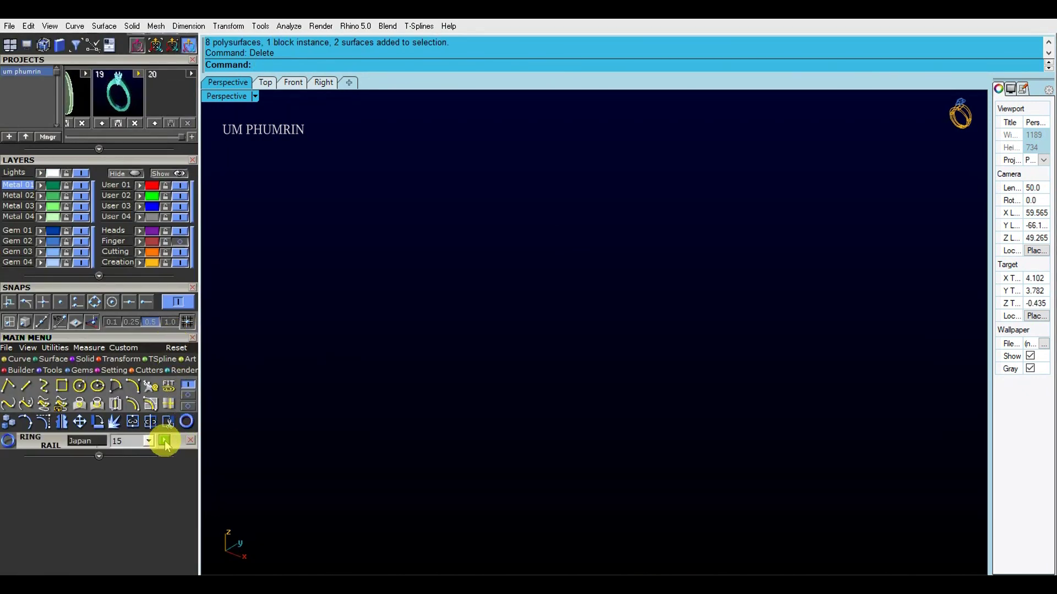
left_click(165, 440)
left_click(535, 319)
left_click_drag(661, 283, 374, 370)
key("Delete")
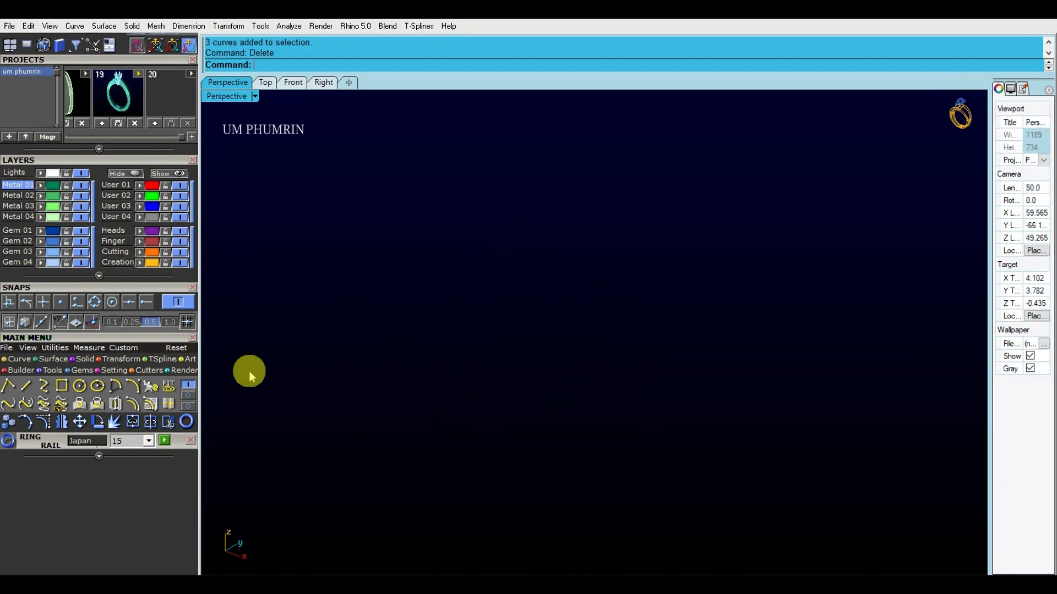
left_click(164, 440)
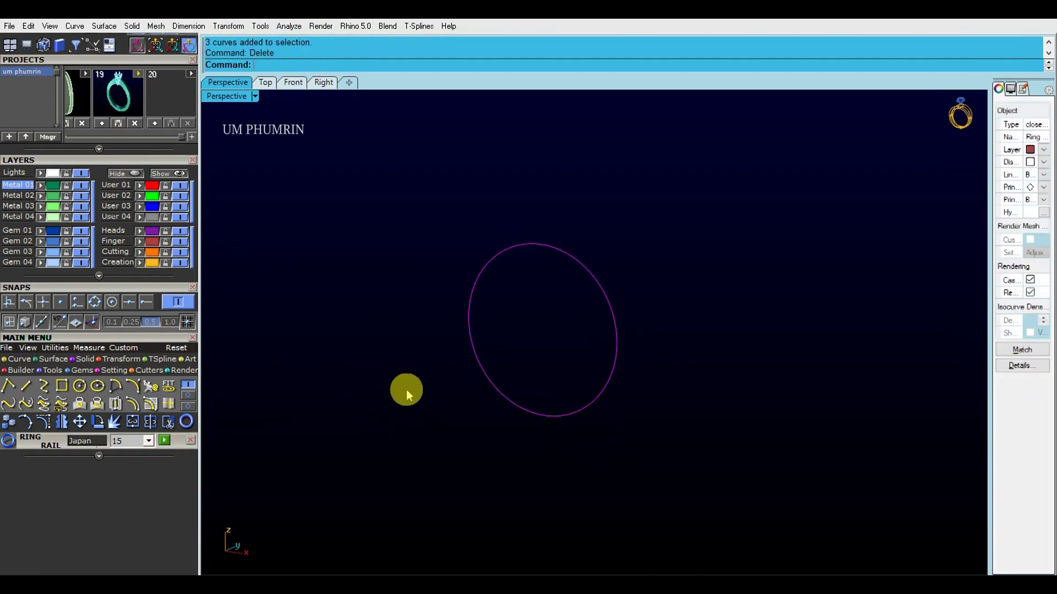
Load a round diamond 4 mm in length and width with the Gem Loader
left_click(76, 370)
left_click(12, 388)
scroll(132, 374, "down", 3)
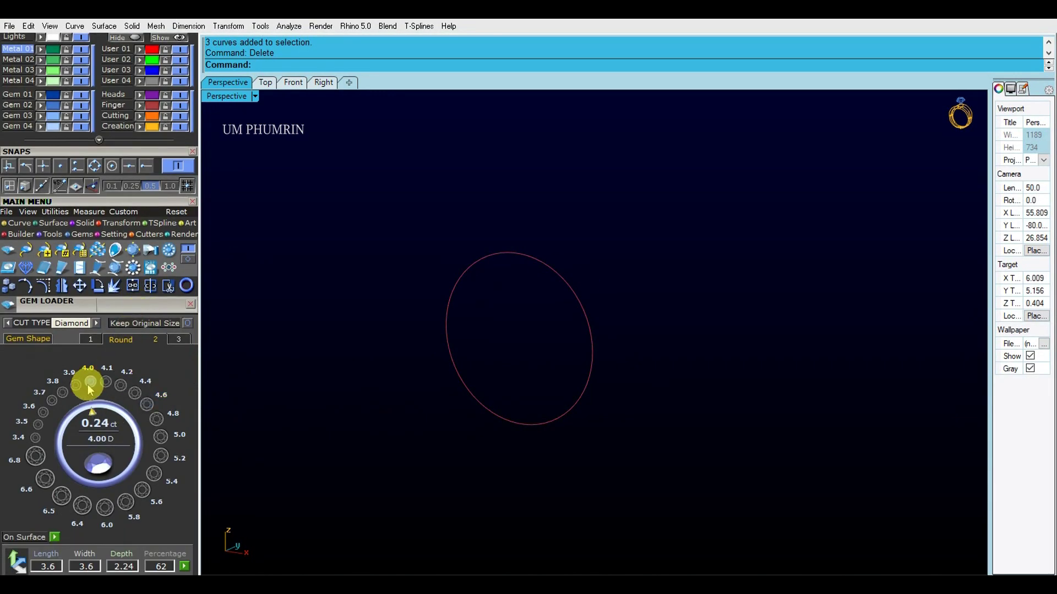
left_click(120, 385)
Move the diamond straight up along the vertical axis above the ring rail in the Front view
left_click(294, 82)
left_click(506, 333)
left_click_drag(505, 333, 521, 127)
left_click(535, 206)
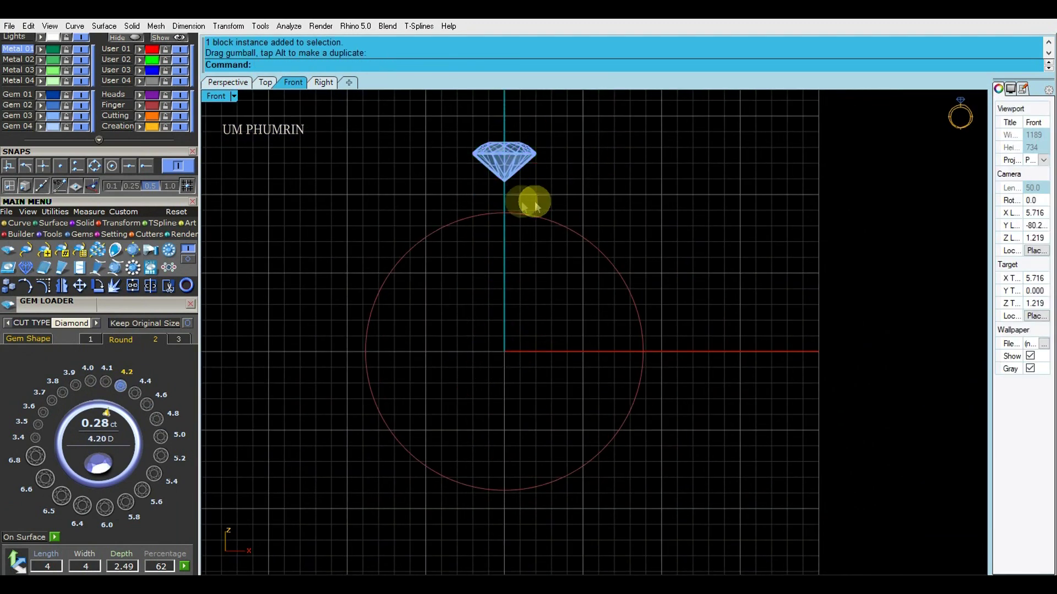
right_click_drag(381, 186, 399, 208)
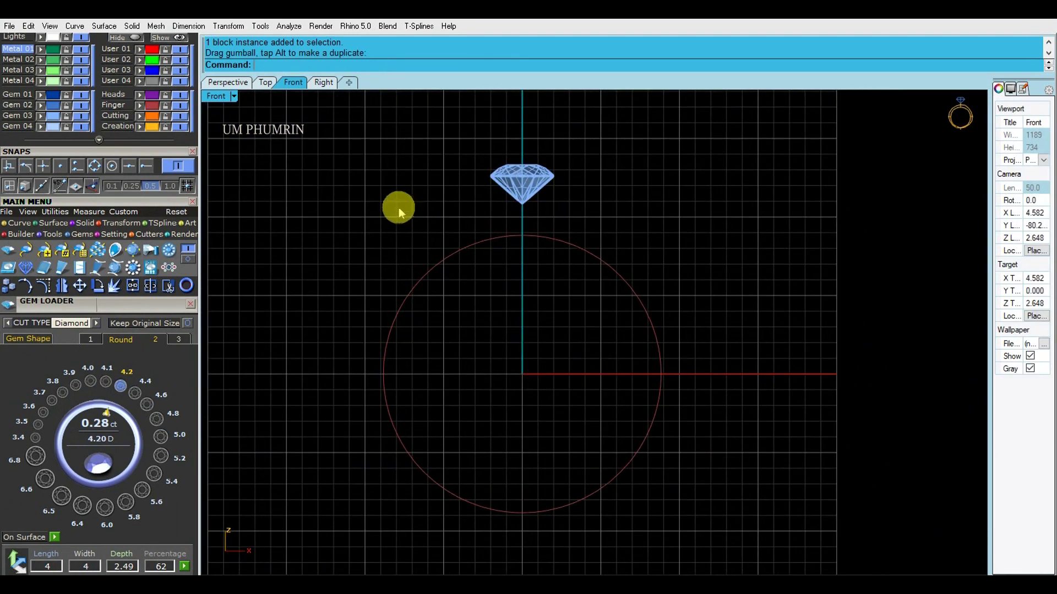
Return to the Perspective view and set its display mode to Shaded
left_click(242, 82)
mouse_move(422, 224)
right_mouse_down()
mouse_move(441, 224)
mouse_move(457, 193)
mouse_move(360, 218)
right_mouse_up()
left_click(254, 98)
left_click(294, 58)
right_click_drag(384, 185, 428, 209)
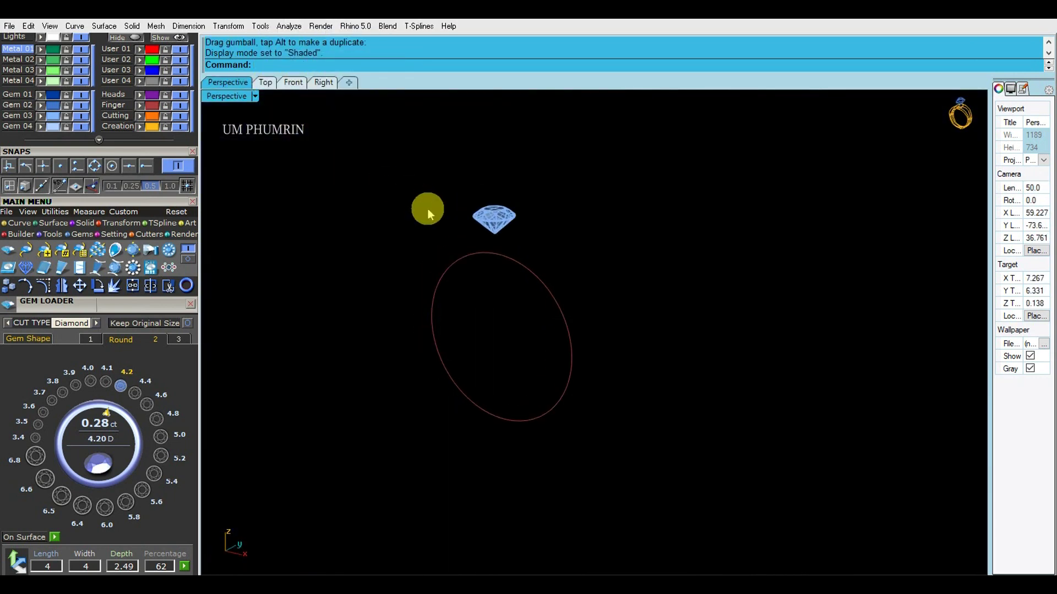
Build a Prongs4 Diagonals head with two rails and 0.8 mm prongs around the diamond
left_click(10, 26)
left_click(33, 109)
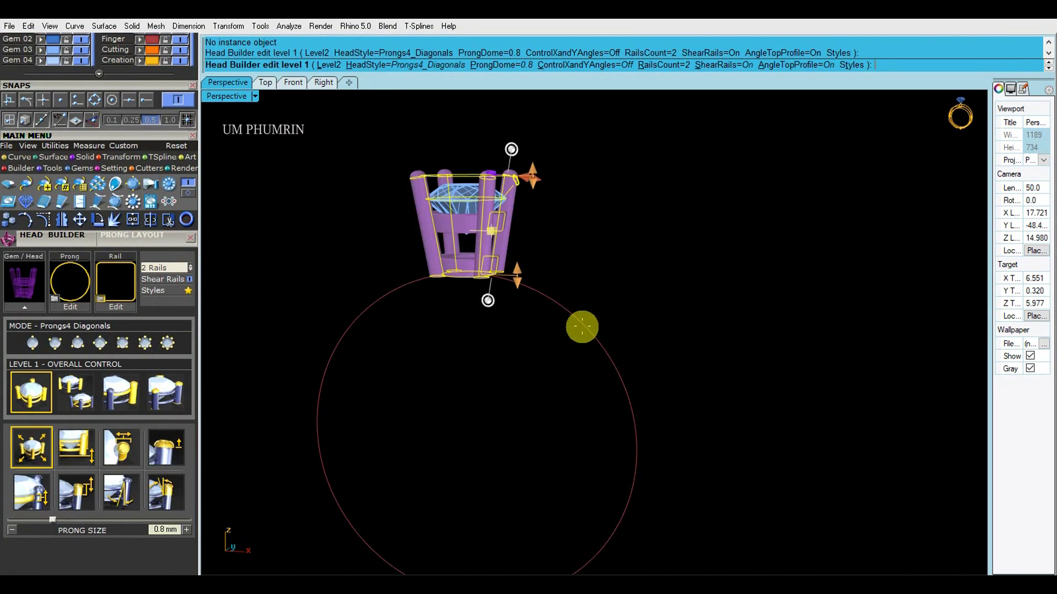
mouse_move(542, 332)
right_mouse_down()
mouse_move(566, 325)
mouse_move(553, 334)
right_mouse_up()
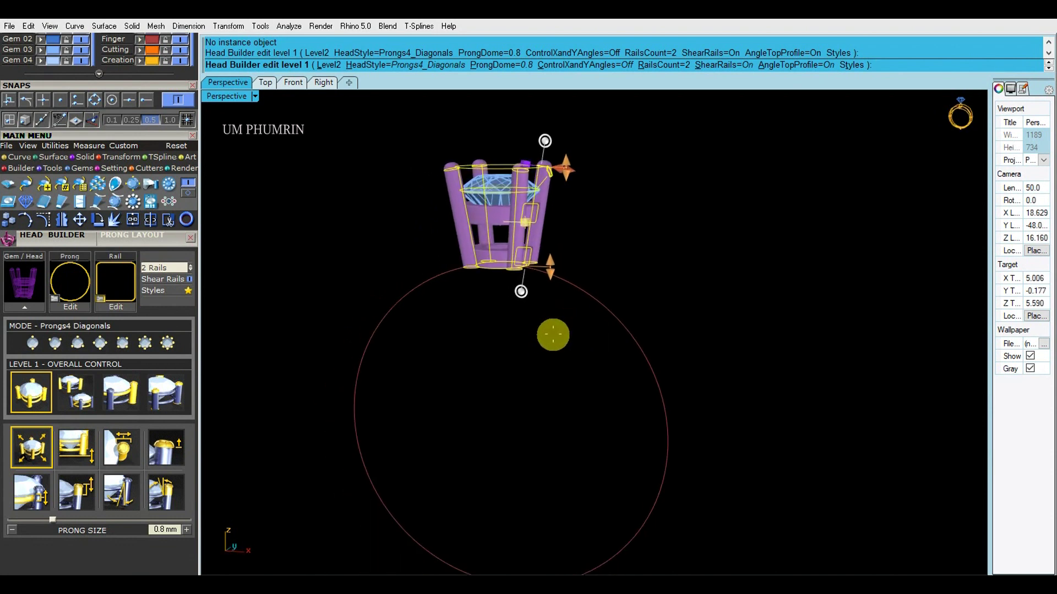
right_click(553, 334)
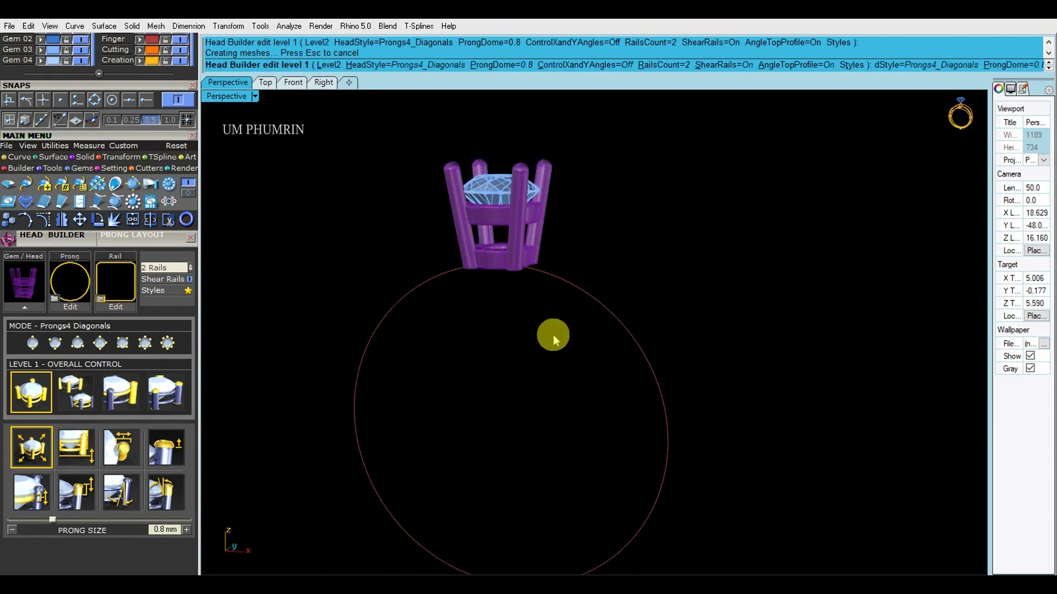
Assign all parts of the four-prong head to the Metal 01 layer
right_click_drag(547, 335, 576, 319)
left_click(513, 253)
left_click(1028, 370)
left_click_drag(88, 87, 88, 149)
left_click(42, 47)
left_click(341, 217)
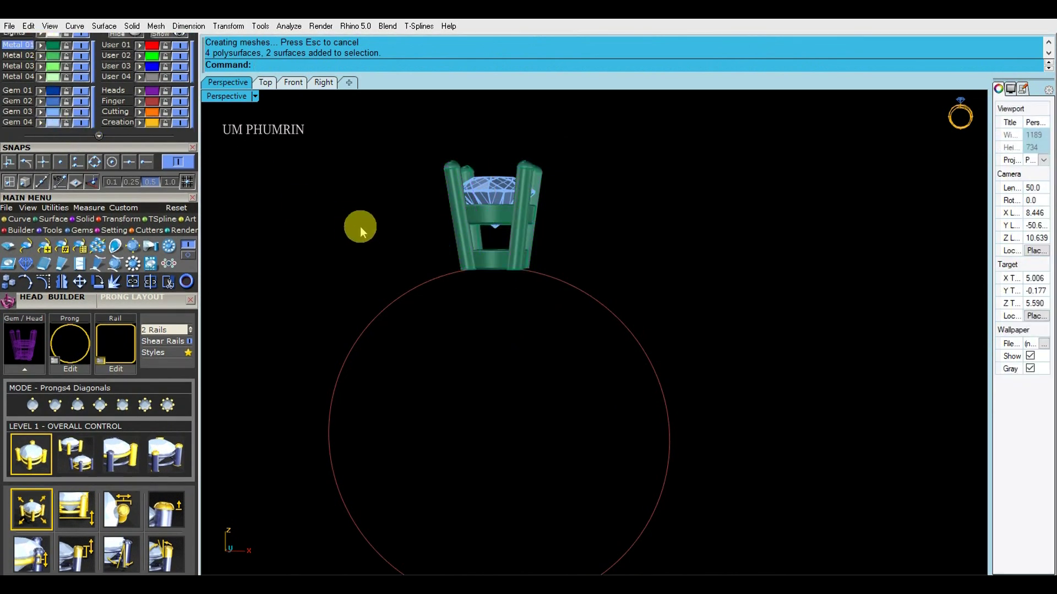
In the Front view, draw guide lines outward from the ring rail: 1.5 mm from the lowest quadrant and 1.8 mm from the right quadrant
scroll(423, 254, "down", 4)
right_click_drag(450, 266, 461, 240)
left_click(298, 85)
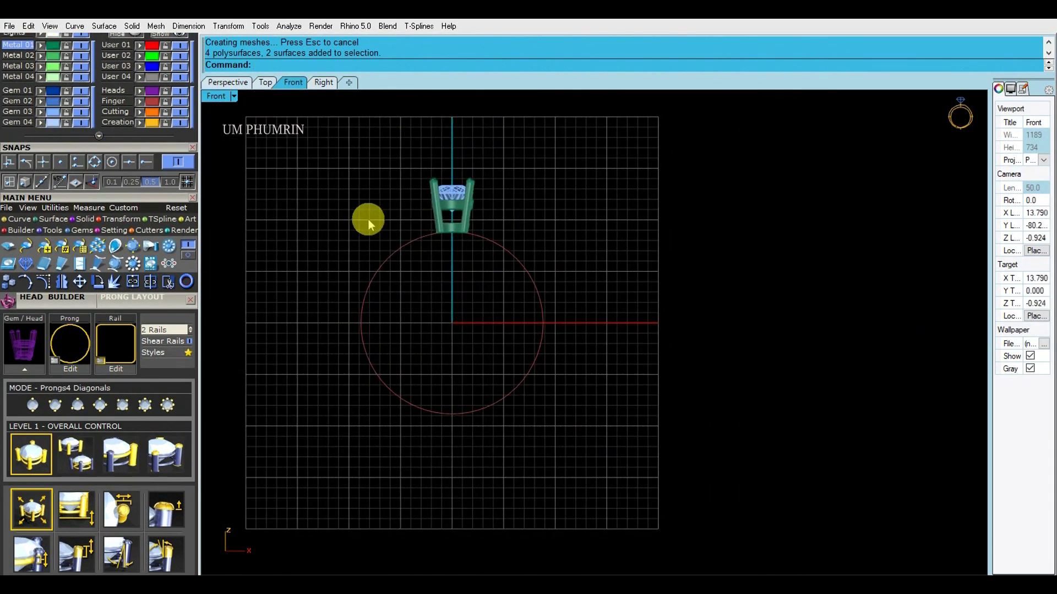
type("l")
key("Return")
left_click(94, 161)
left_click(452, 414)
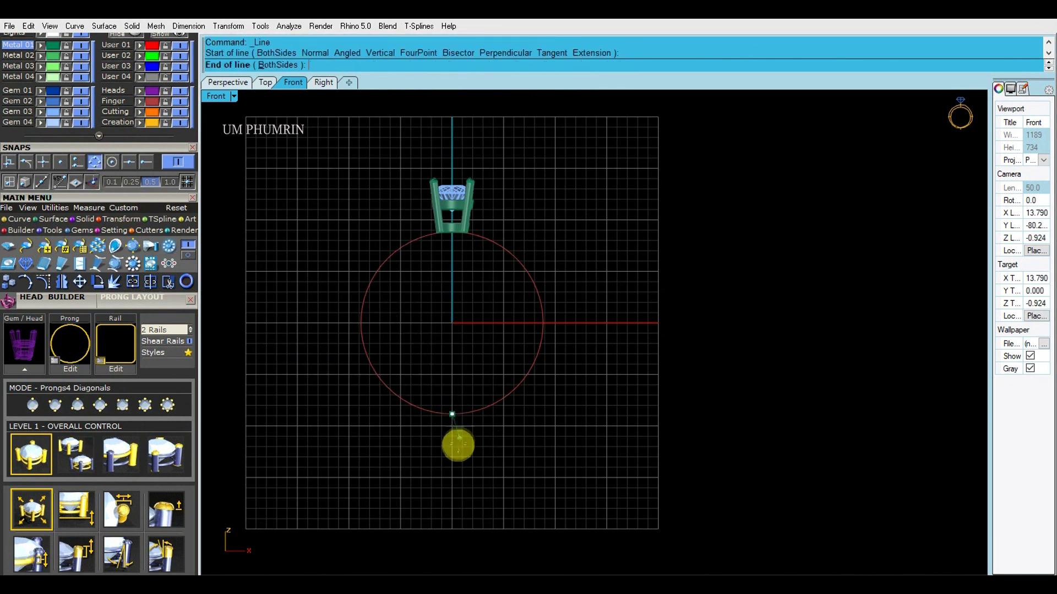
type("1.5")
right_click(455, 448)
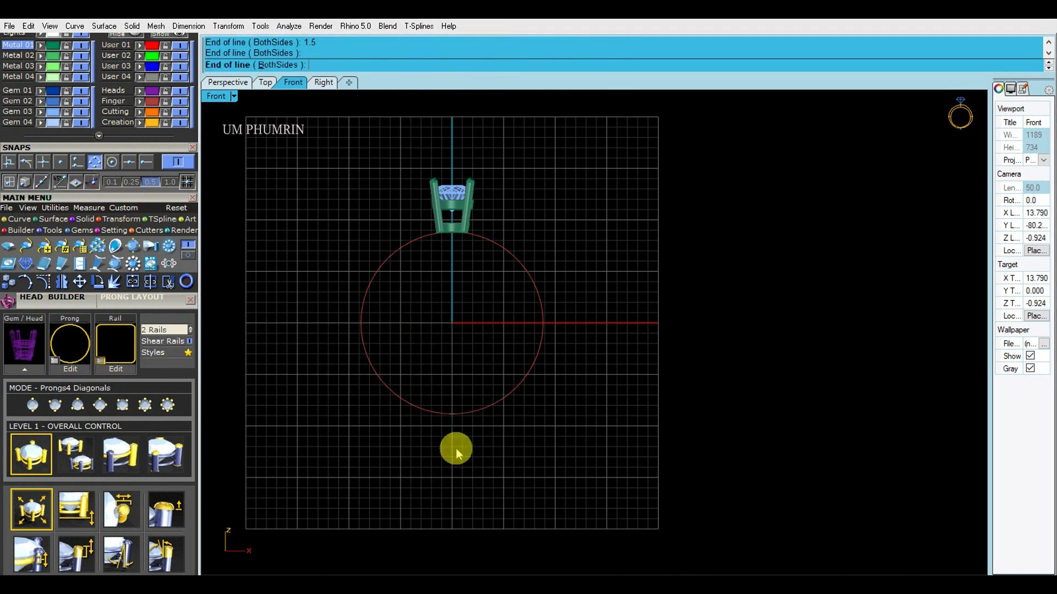
left_click(543, 323)
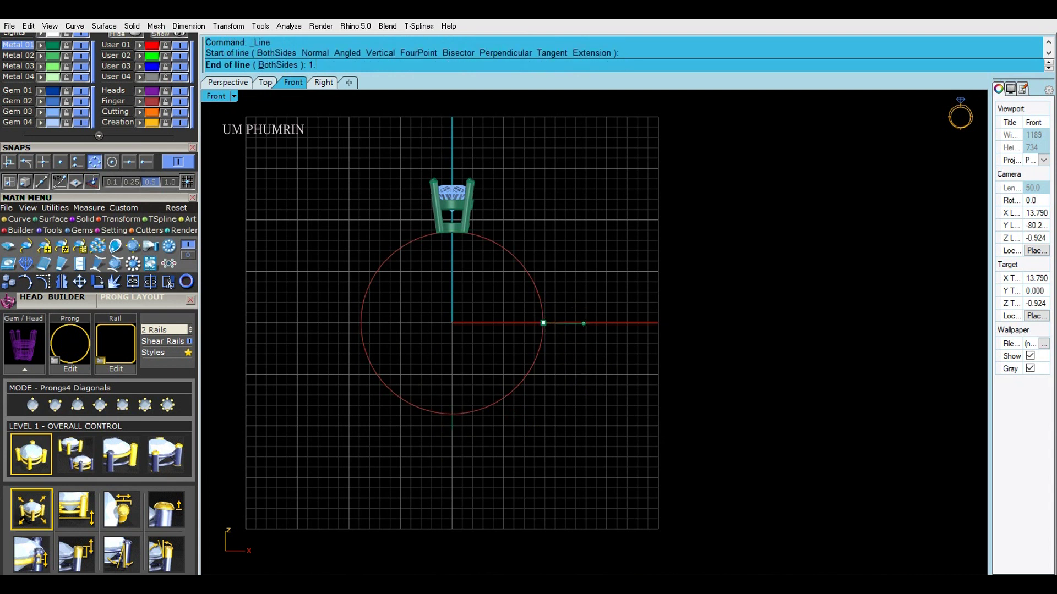
type("1.8")
right_click(583, 323)
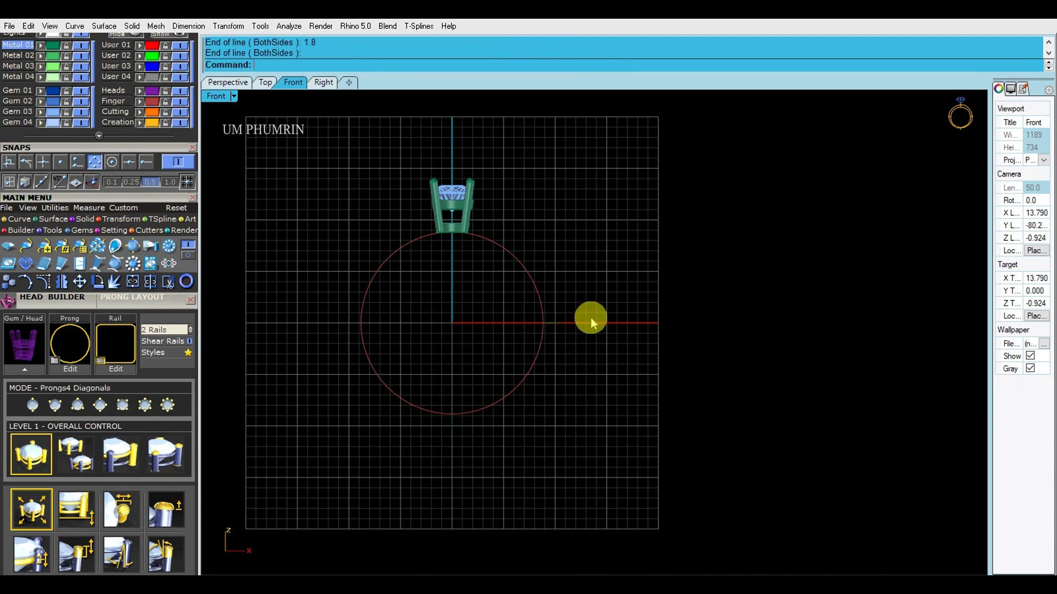
Draw an arc between the outer ends of the two guide lines with a horizontal start direction, and delete the guide lines
left_click(25, 219)
left_click(132, 246)
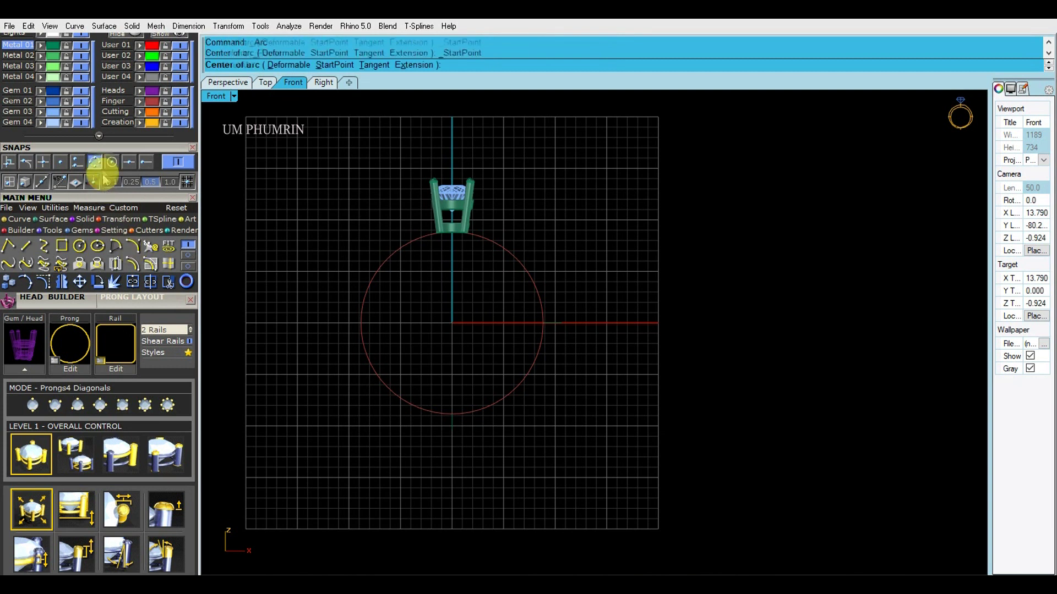
left_click(147, 165)
left_click(456, 431)
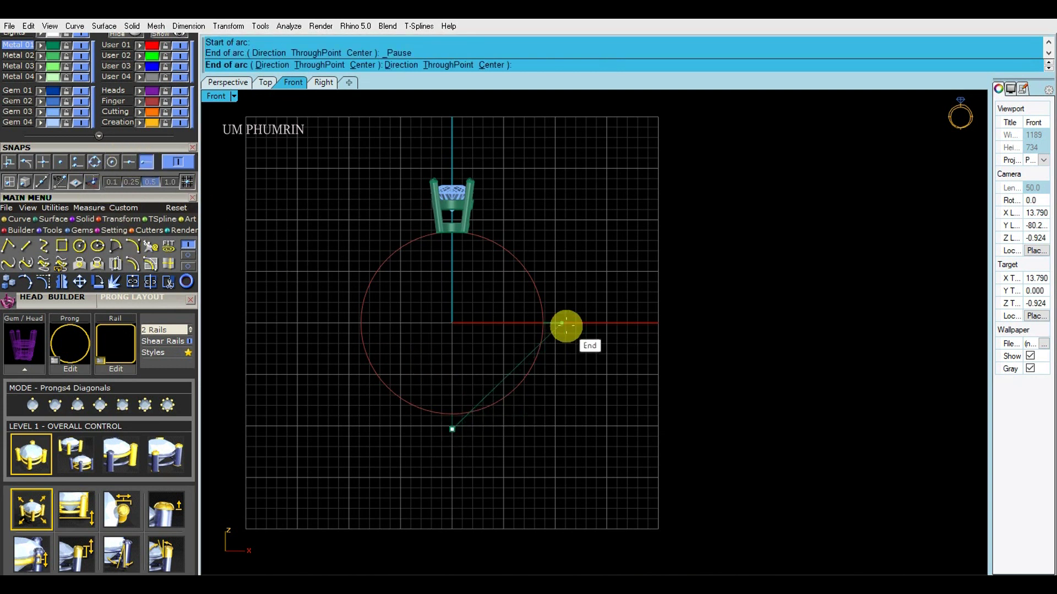
left_click(562, 323)
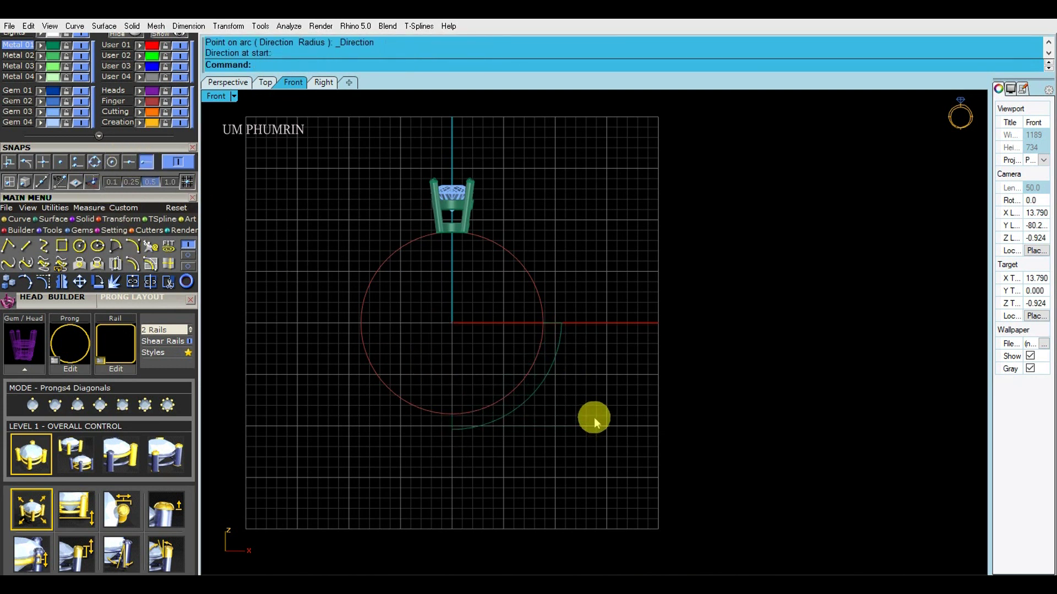
left_click(553, 323)
key("Delete")
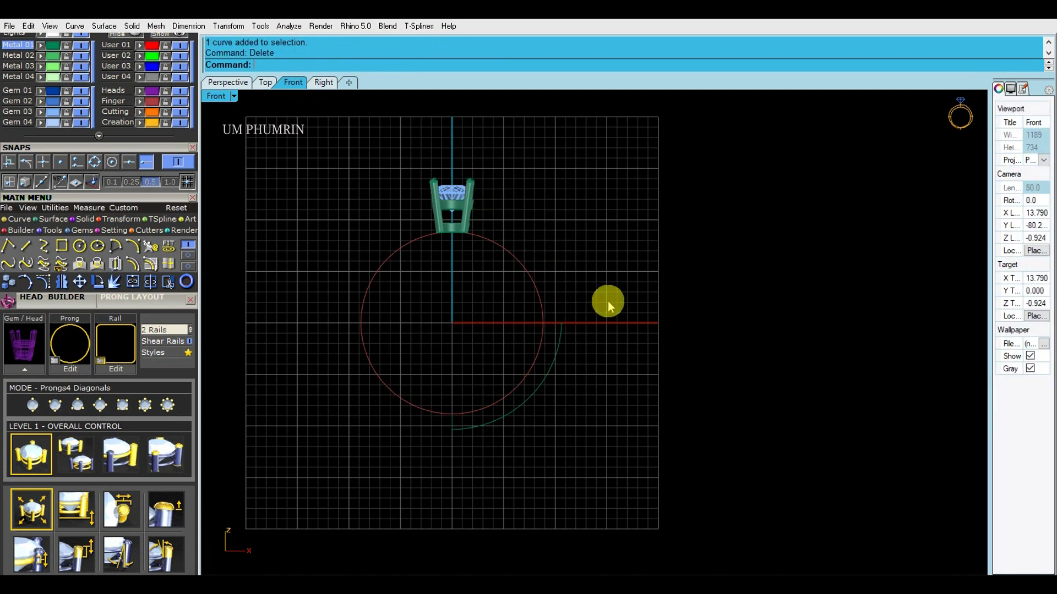
Inspect the rail X and Y sizes of the four-prong head at Head Builder level 2
scroll(440, 242, "up", 4)
left_click(484, 194)
right_click_drag(483, 194, 497, 200)
middle_click(512, 208)
left_click(533, 224)
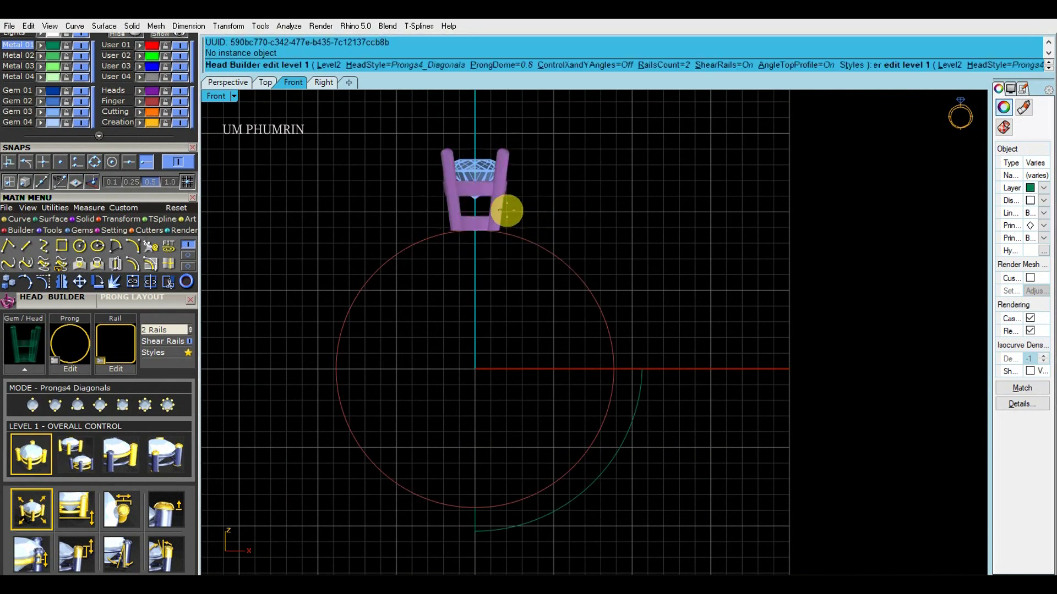
scroll(515, 214, "up", 4)
left_click(75, 453)
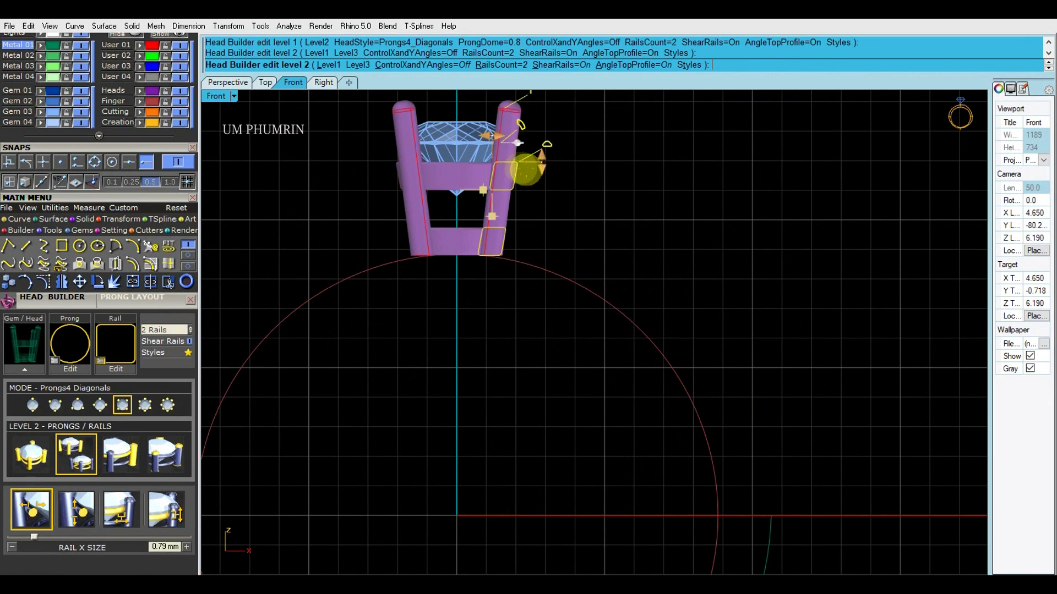
scroll(531, 166, "up", 3)
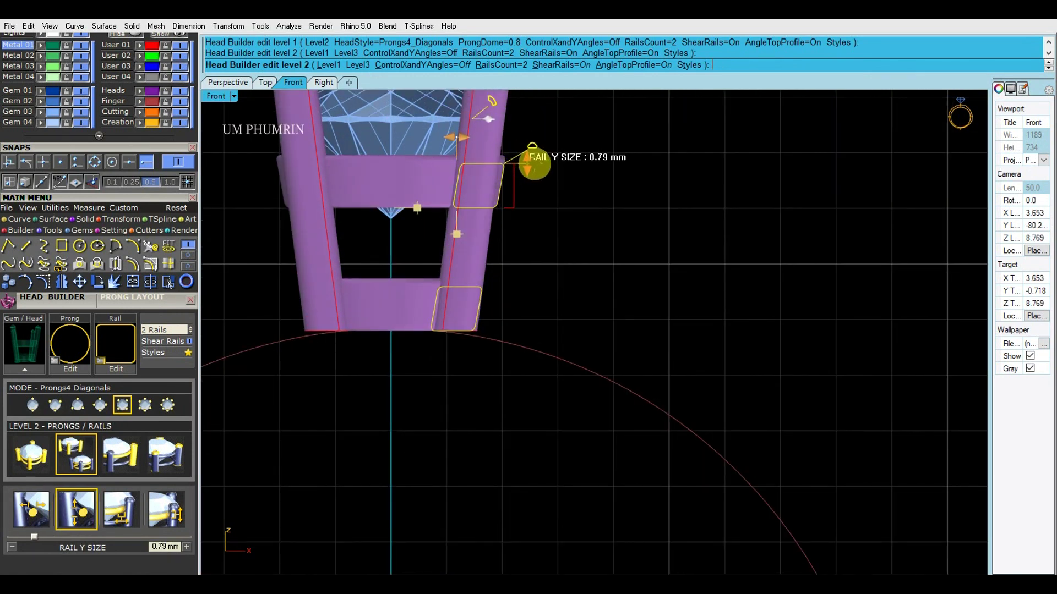
scroll(523, 198, "down", 4)
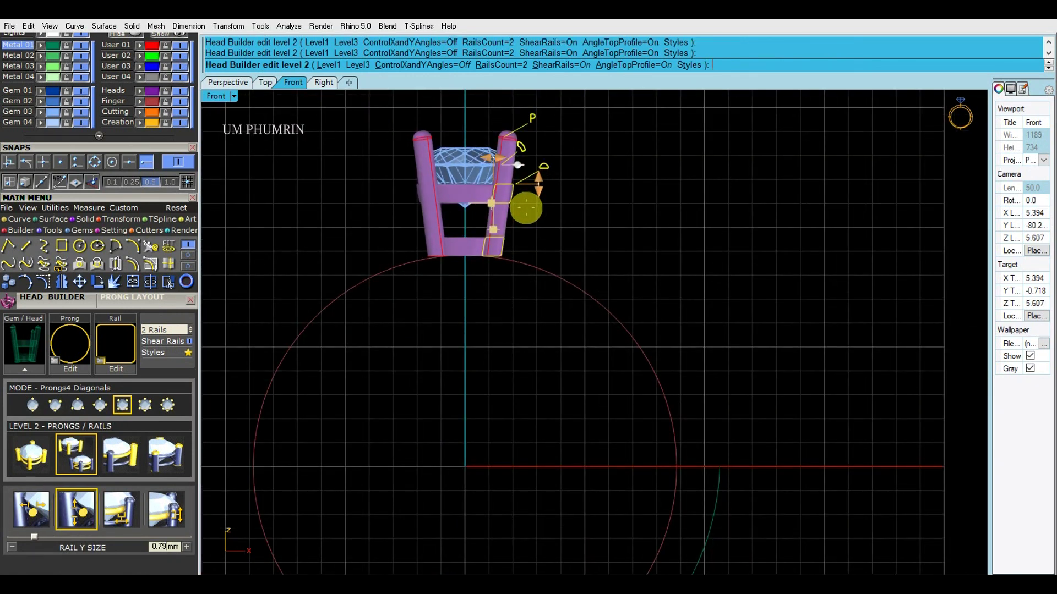
right_click(526, 208)
Move the diamond slightly down toward the ring rail along the vertical axis
left_click(465, 167)
scroll(470, 158, "up", 4)
left_click_drag(465, 153, 478, 164)
left_click(602, 198)
scroll(518, 178, "down", 4)
Reopen the four-prong head for overall editing and adjust its base height to meet the top of the ring rail
left_click(525, 165)
right_click(525, 165)
left_click(558, 183)
left_click(618, 345)
scroll(515, 204, "up", 3)
left_click_drag(550, 287, 553, 279)
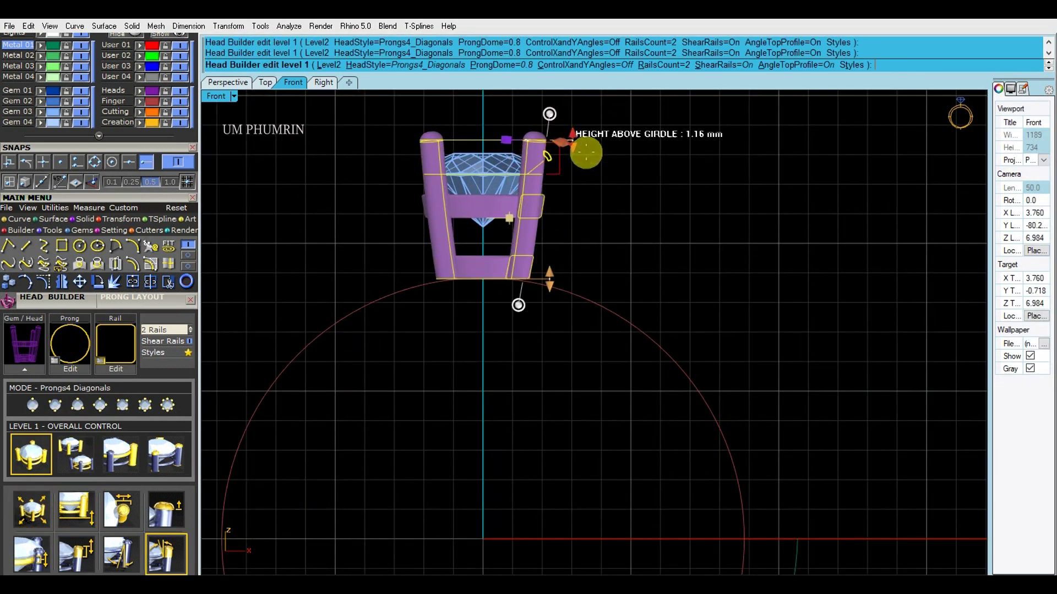
Tilt the upper ends of the prongs slightly outward, check the remaining overall settings, and finish the head edit
left_click_drag(549, 114, 552, 114)
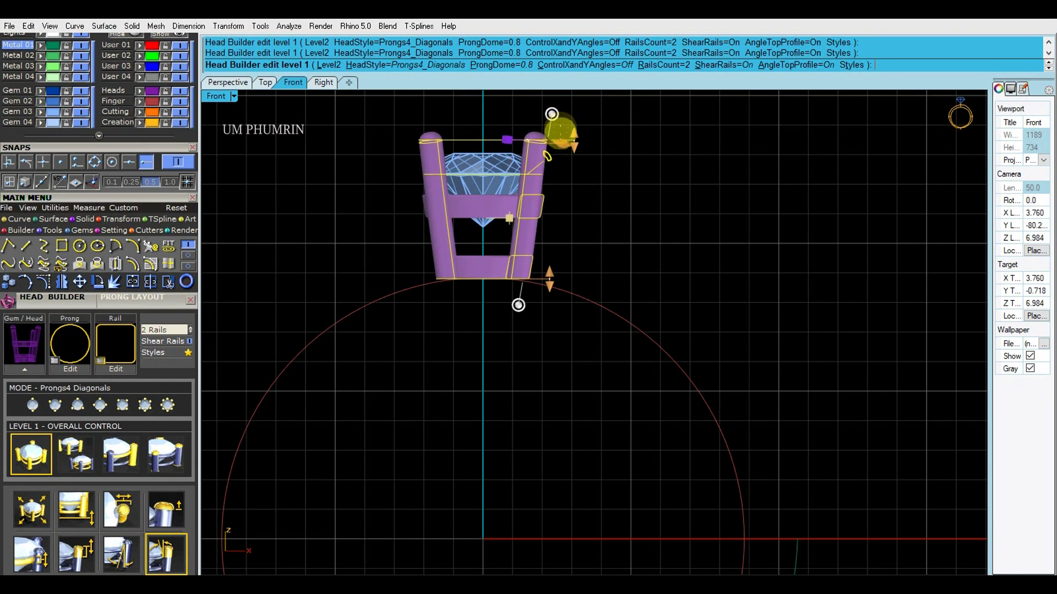
right_click_drag(630, 221, 623, 246)
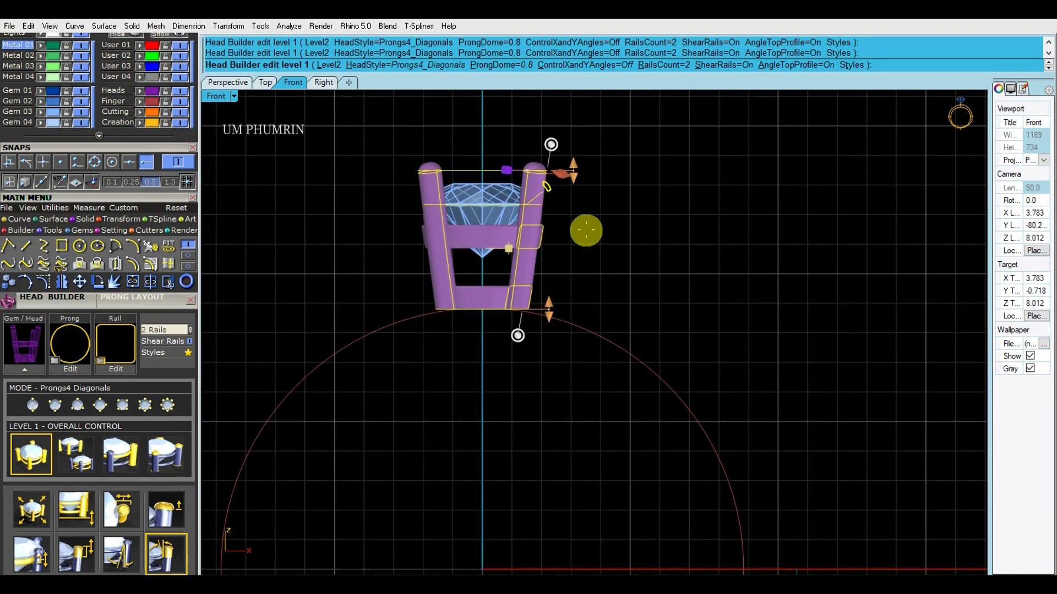
scroll(586, 230, "up", 3)
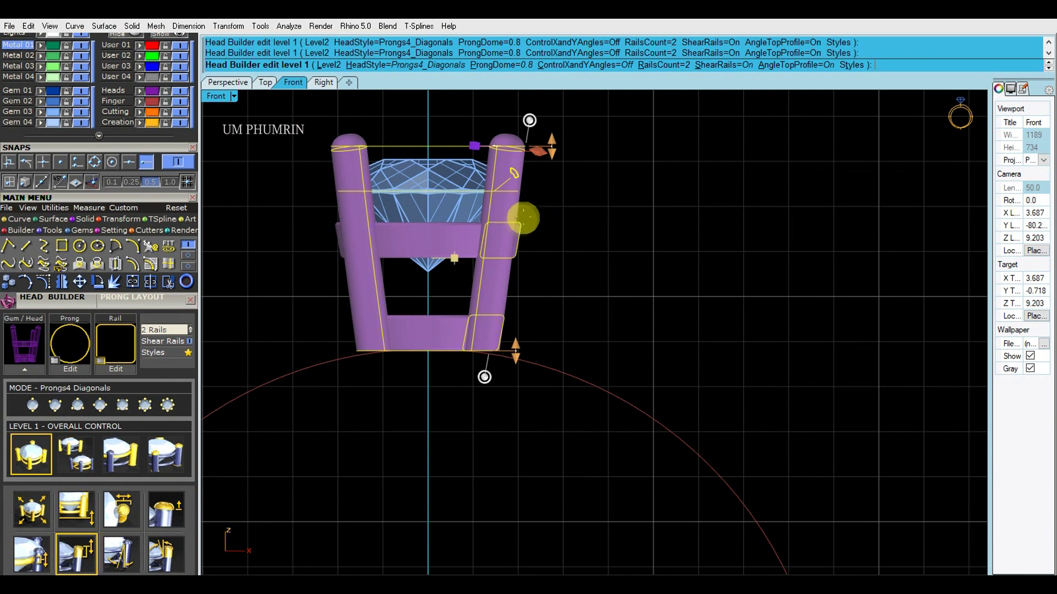
left_click_drag(462, 252, 456, 260)
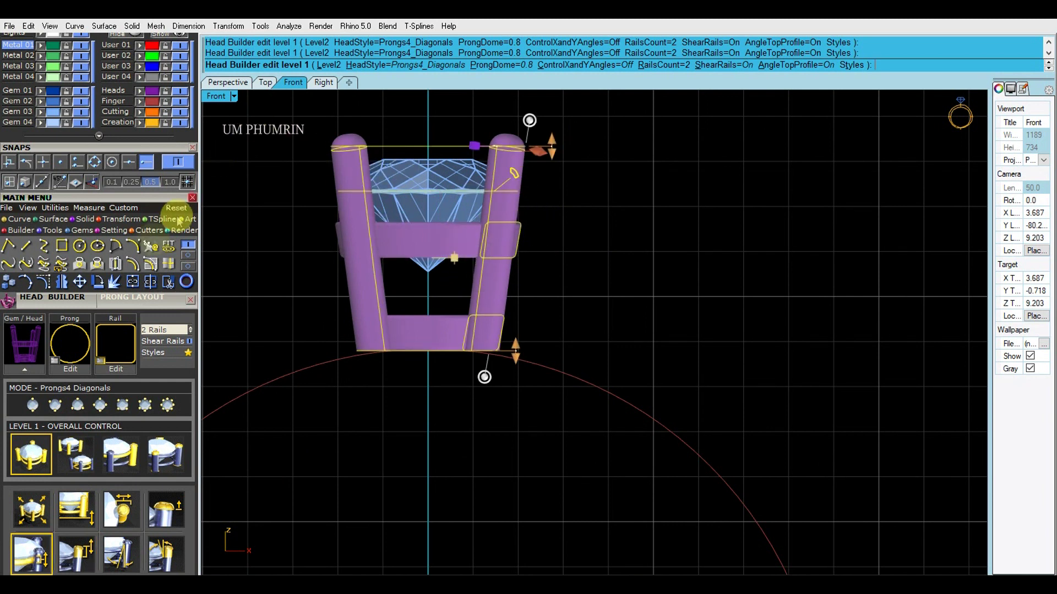
scroll(135, 289, "down", 3)
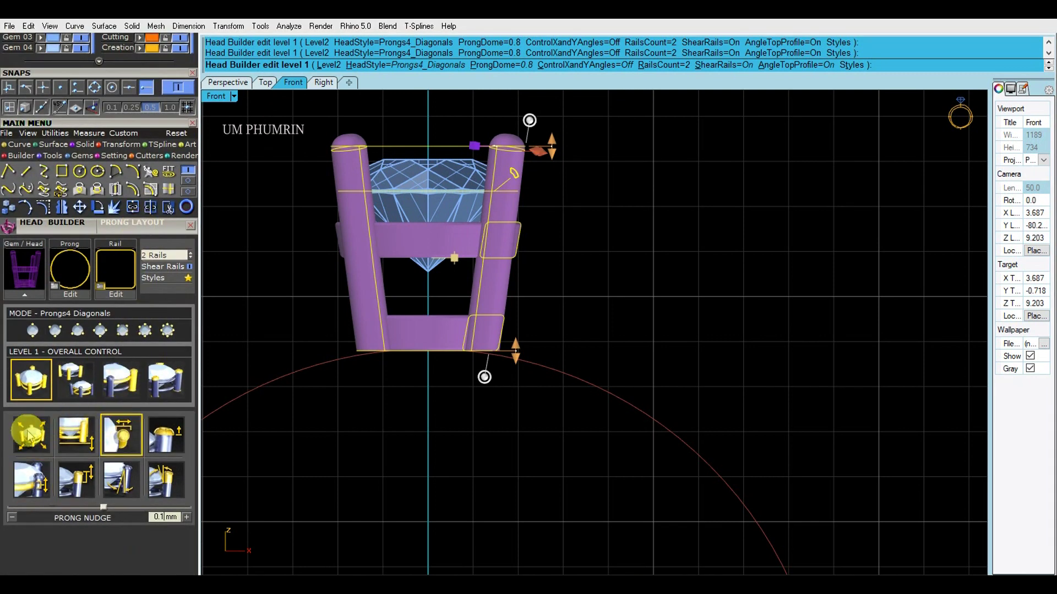
right_click(355, 296)
Draw a second arc from the right end of the lower arc up to the right prong, starting vertically
scroll(328, 305, "down", 10)
right_click_drag(369, 333, 403, 235)
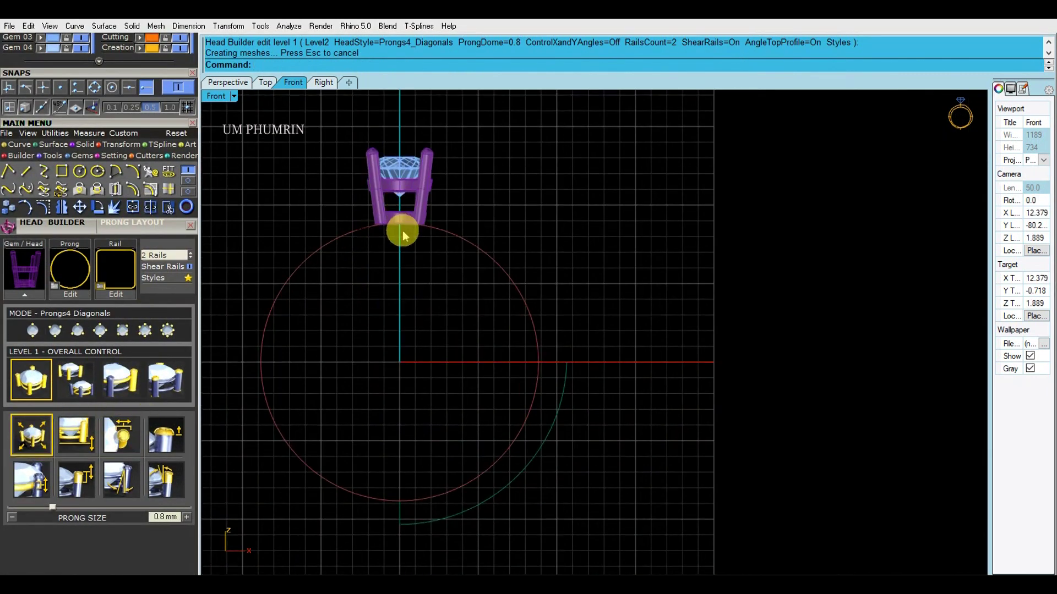
left_click(137, 170)
left_click(567, 361)
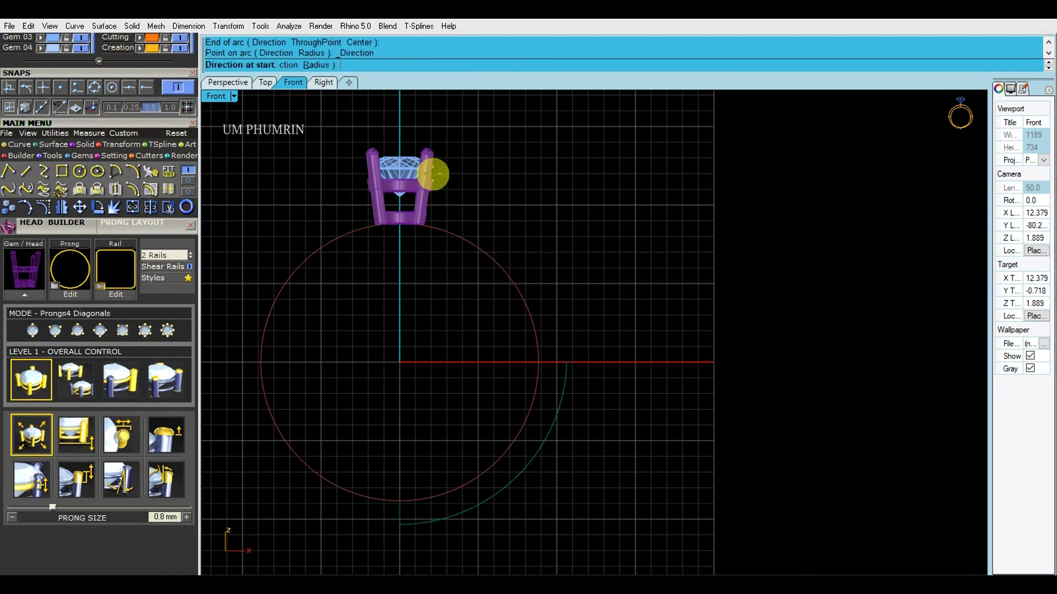
left_click(517, 180)
Join the two arcs into one shank curve and rebuild it
left_click_drag(567, 364, 550, 358)
key("ctrl+j")
type("rebuild")
key("Return")
key("Return")
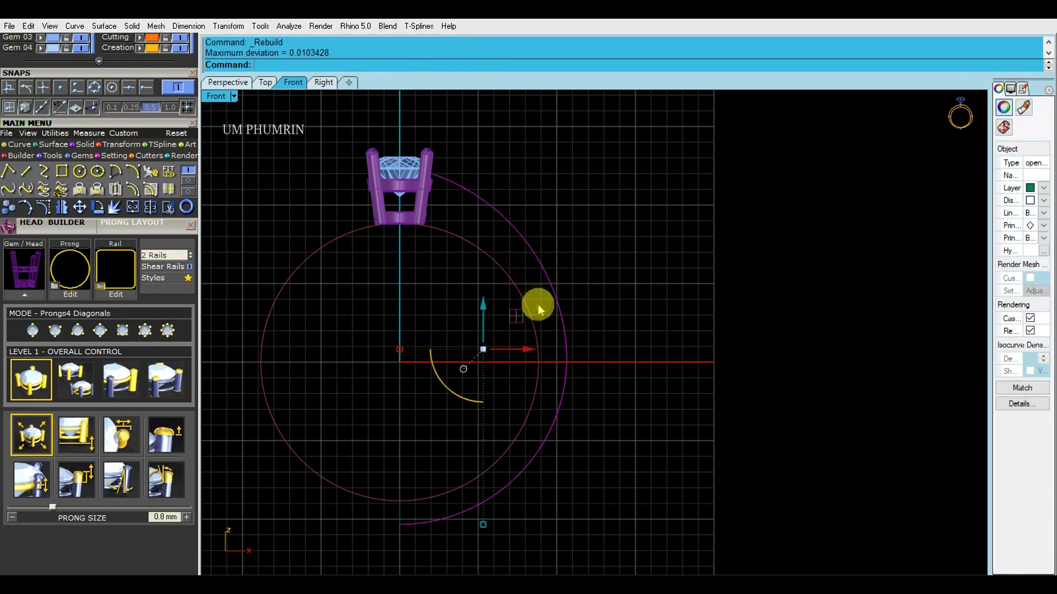
Mirror a copy of the shank curve across the vertical axis through the origin
type("Mirror")
key("Return")
type("0")
key("Return")
left_click(408, 288)
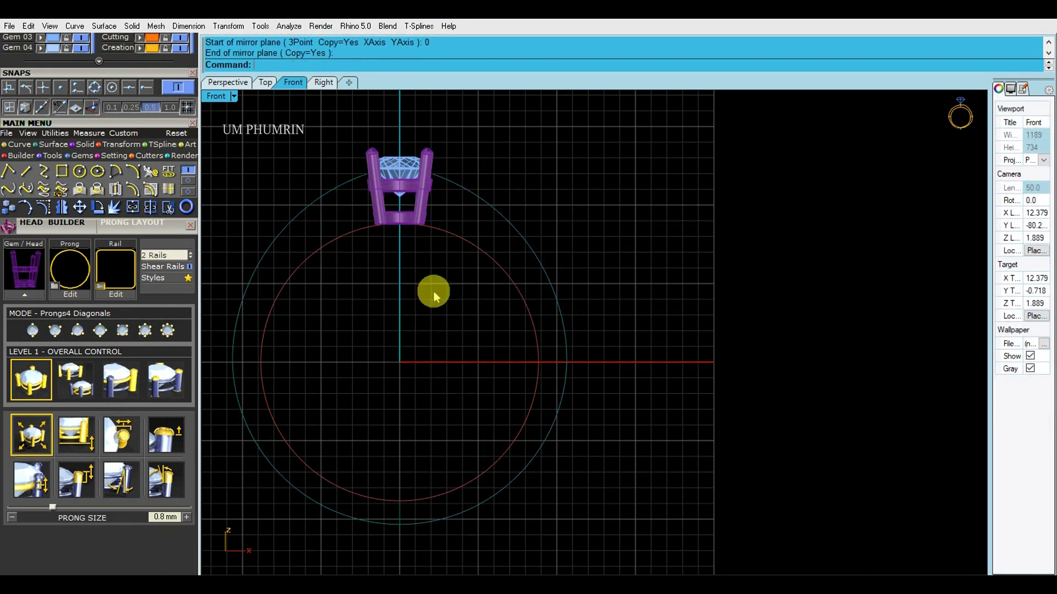
Show the control points of the right shank curve and shift the points nearest the head
scroll(448, 244, "down", 4)
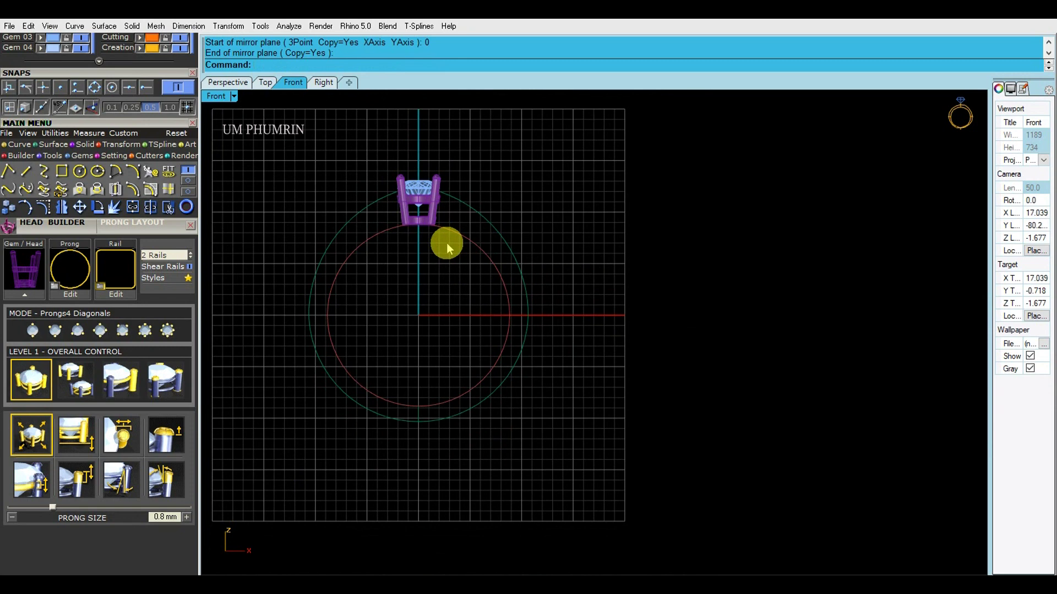
scroll(447, 242, "up", 2)
right_click_drag(446, 243, 479, 271)
left_click(550, 267)
left_click(41, 209)
scroll(459, 201, "up", 8)
left_click_drag(465, 168, 520, 237)
scroll(518, 208, "up", 4)
left_click_drag(507, 196, 501, 163)
left_click(539, 184)
Select the control point just outside the right prong and nudge it to reshape the shank's shoulder
scroll(540, 186, "down", 4)
mouse_move(541, 187)
right_mouse_down()
mouse_move(551, 195)
mouse_move(528, 176)
right_mouse_up()
scroll(531, 186, "up", 4)
left_click_drag(493, 240, 546, 180)
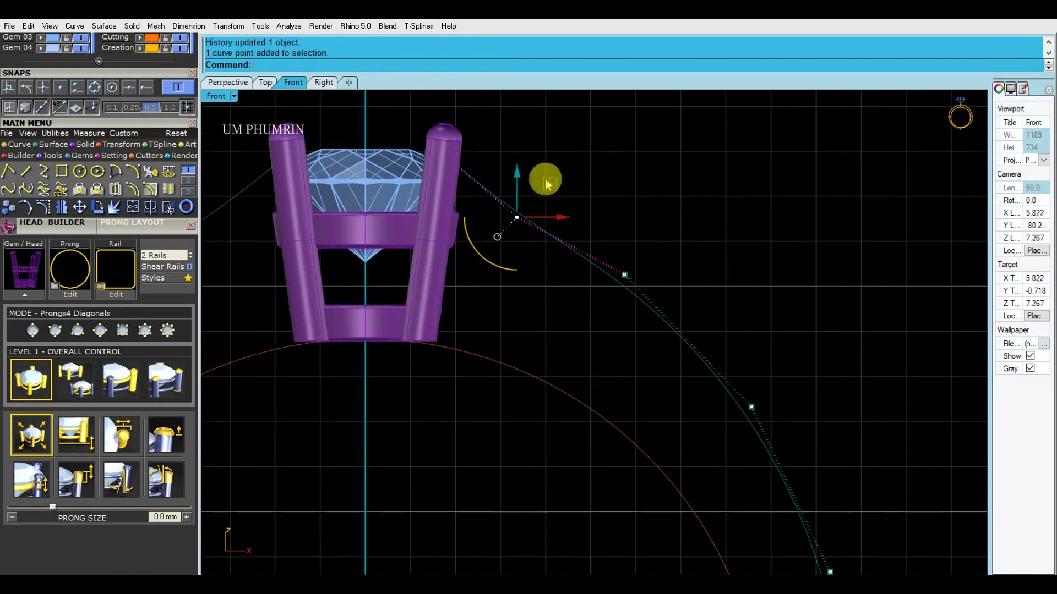
scroll(582, 207, "down", 5)
scroll(545, 205, "up", 2)
scroll(546, 201, "up", 4)
left_click_drag(550, 187, 555, 191)
left_click(591, 220)
Lower the next control point down the right shoulder slightly
right_click_drag(617, 248, 585, 207)
left_click(599, 271)
left_click_drag(600, 228, 601, 232)
left_click(628, 235)
scroll(629, 238, "down", 2)
scroll(629, 238, "down", 3)
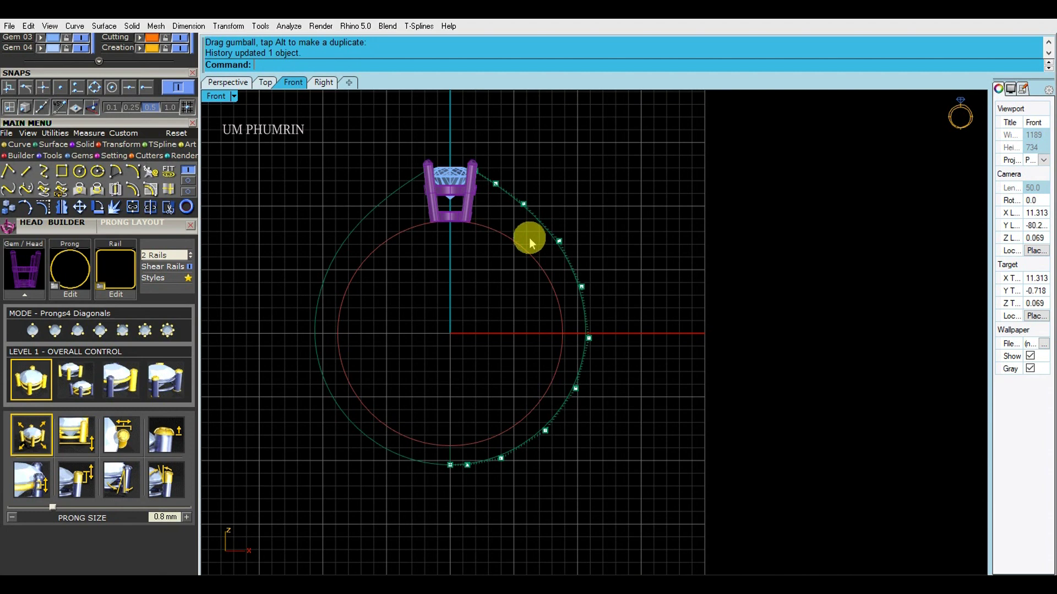
Shift the two control points nearest the head slightly inward toward the right prong to straighten the shoulder
scroll(530, 242, "up", 5)
left_click(476, 182)
scroll(503, 173, "up", 2)
left_click_drag(496, 153, 487, 158)
scroll(553, 182, "down", 2)
left_click(549, 223)
left_click_drag(582, 190, 576, 192)
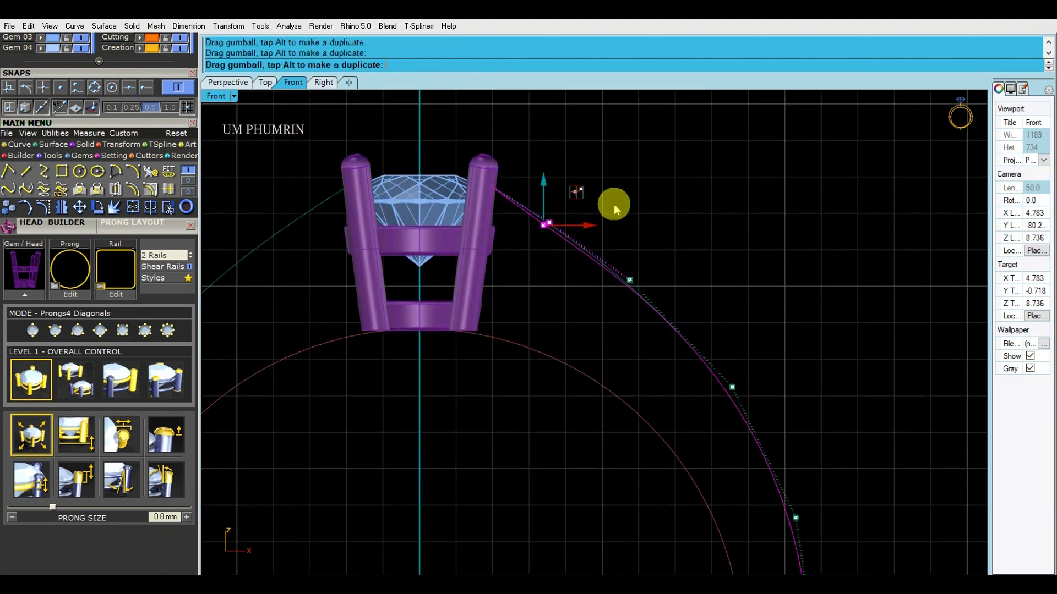
scroll(615, 210, "down", 2)
Move the upper shoulder control point slightly down to flatten the curve leading to the prong
left_click(606, 230)
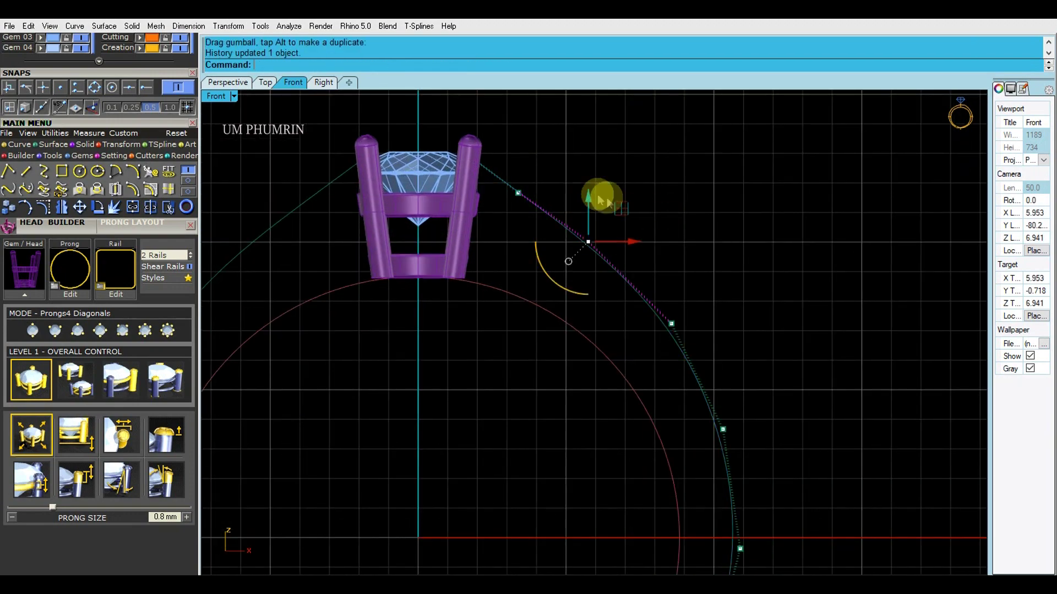
scroll(597, 176, "down", 3)
scroll(595, 165, "up", 3)
scroll(595, 164, "up", 3)
left_click_drag(584, 169, 582, 176)
Fine-tune the following shoulder control point to smooth the transition into the side of the shank
scroll(673, 196, "down", 7)
right_click_drag(698, 220, 598, 193)
left_click(603, 228)
scroll(616, 212, "up", 5)
left_click_drag(620, 218, 619, 216)
left_click(695, 230)
Extrude the right shank curve to both sides into a surface band in the Perspective view
scroll(694, 230, "down", 4)
right_click_drag(679, 225, 644, 210)
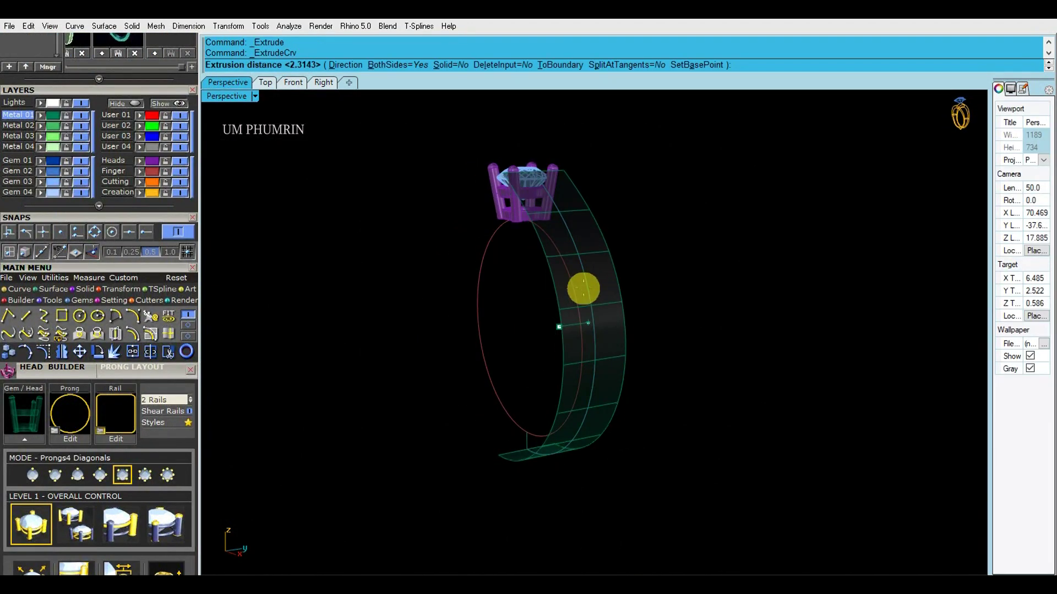
left_click(587, 310)
right_click_drag(590, 310, 718, 310)
Offset the shank surface inward as a solid that extends past the ring rail
left_click(626, 298)
type("O3")
key("Return")
right_click_drag(626, 299, 713, 301)
key("Return")
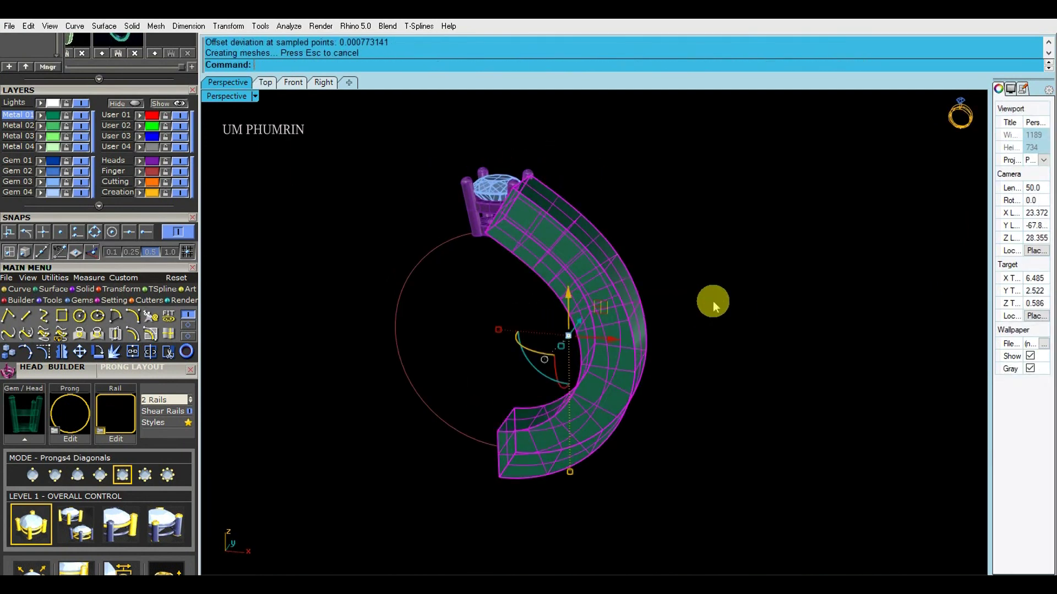
left_click(712, 302)
Extrude the ring rail to both sides into a cylinder wider than the shank
right_click_drag(563, 299, 542, 271)
left_click(449, 267)
right_click_drag(633, 292, 569, 304)
type("EX")
key("Return")
left_click(456, 306)
left_click(569, 304)
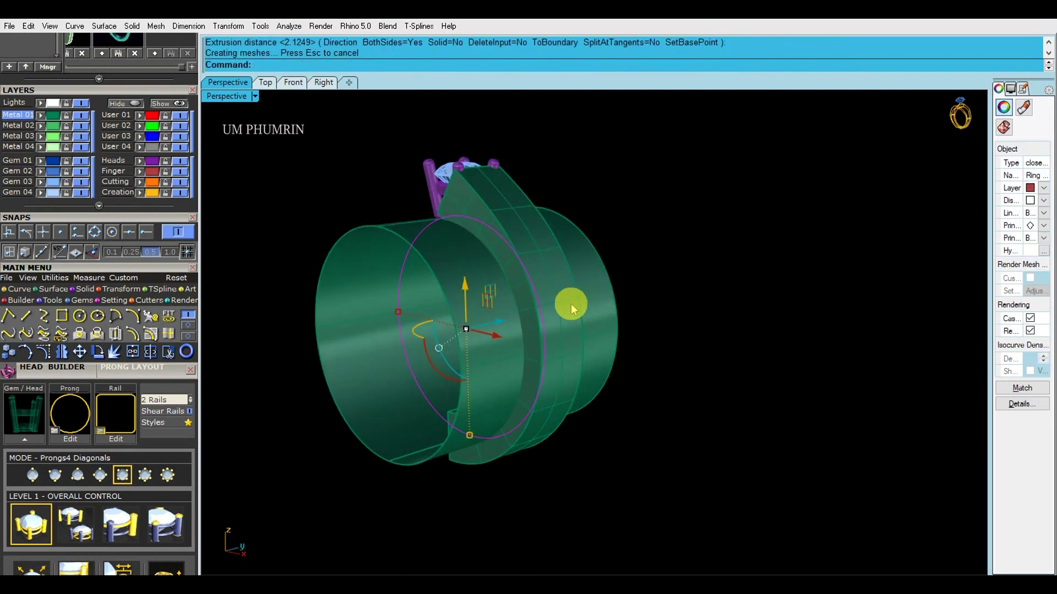
key("Return")
left_click(471, 301)
key("Return")
key("ctrl+z")
Flip the cylinder surface's direction and subtract it from the shank solid with Boolean Difference
left_click(460, 282)
type("F")
key("Return")
left_click(482, 214)
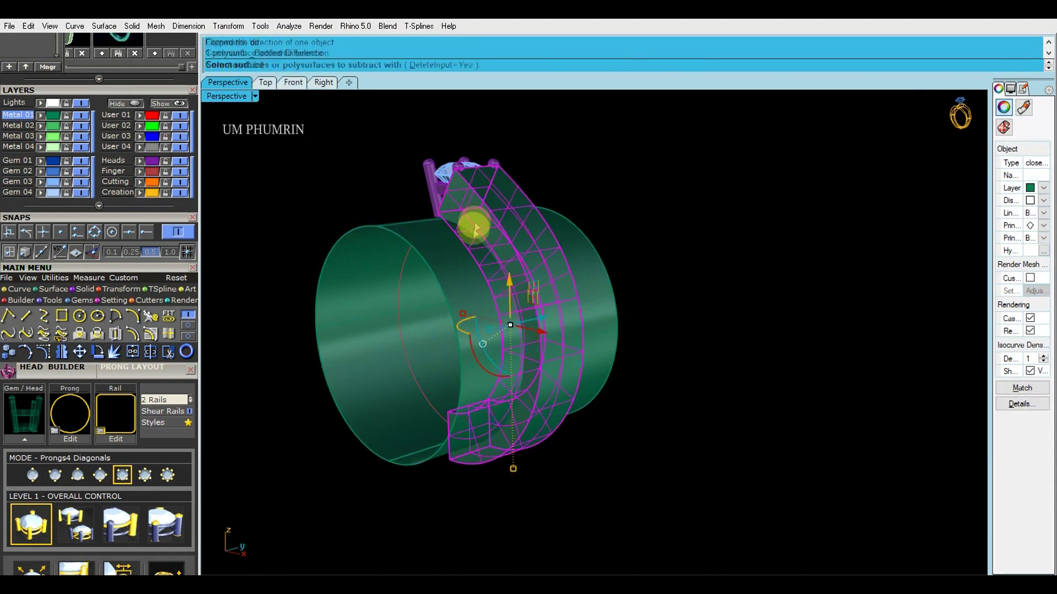
type("bd")
key("Return")
left_click(439, 250)
key("Return")
Duplicate the inner and outer edges of one side face of the trimmed shank solid
right_click_drag(358, 223, 546, 318)
scroll(553, 296, "up", 4)
type("de")
key("Return")
left_click(556, 298)
left_click(592, 299)
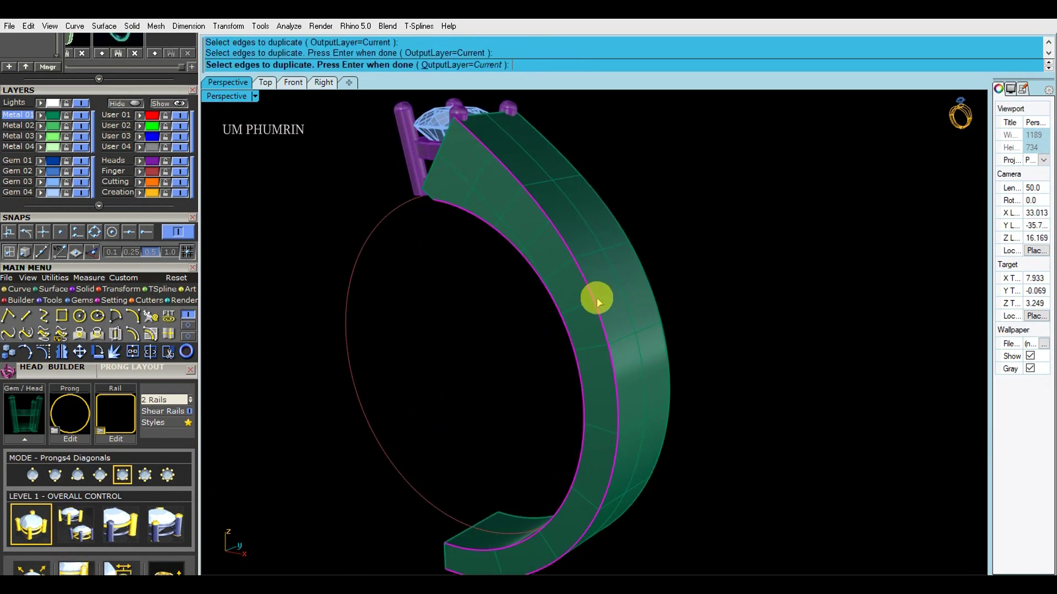
key("Return")
Delete the shank solid, keeping the duplicated edge curves
left_click(617, 298)
type("de")
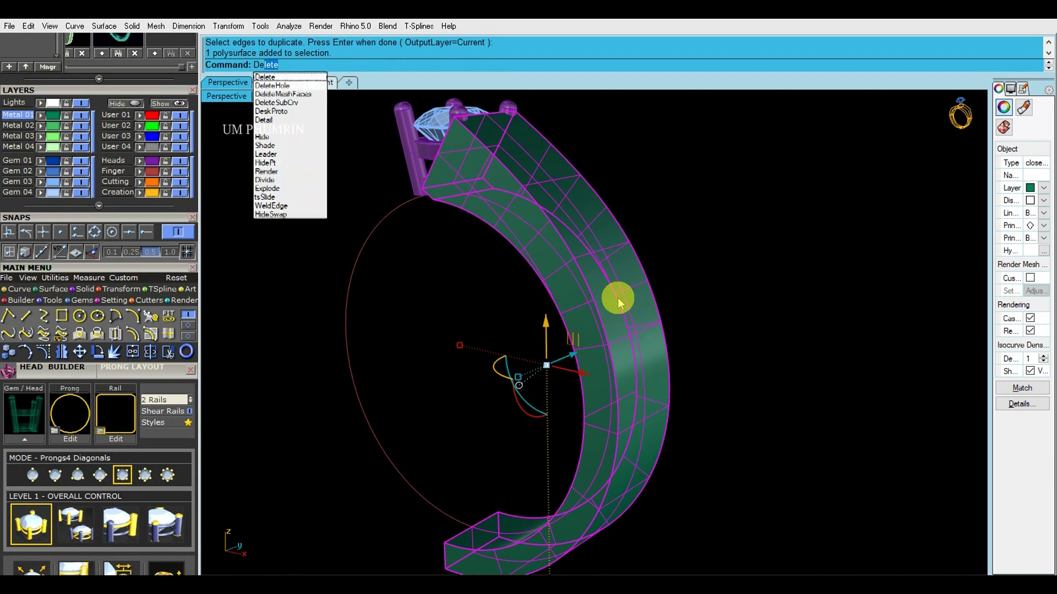
key("Return")
right_click_drag(637, 299, 602, 288)
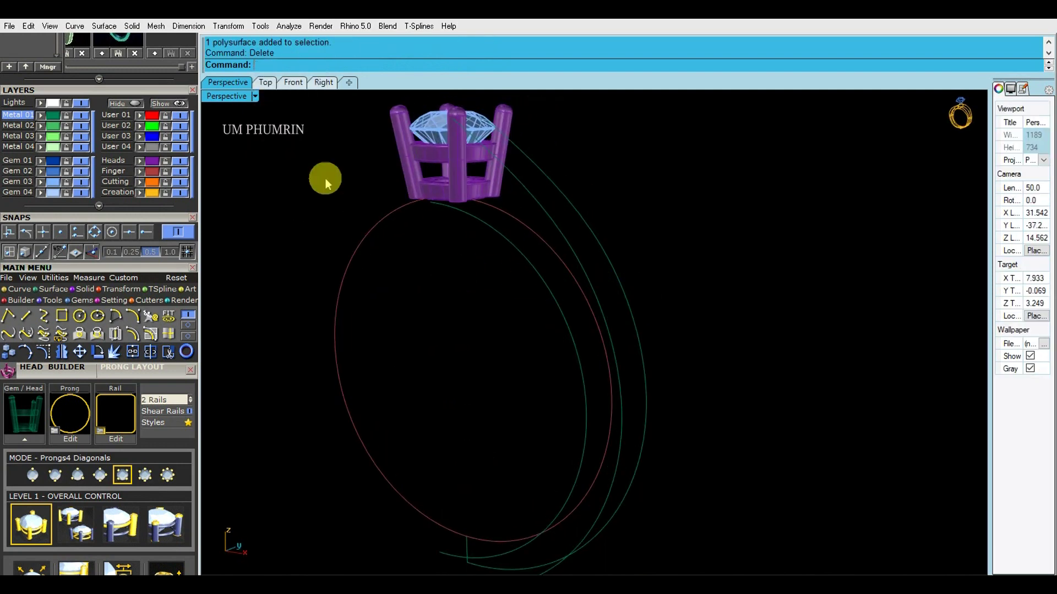
Offset the outer side edge curve of the shank inward by 0.15 mm and delete the original curve
left_click(299, 84)
left_click(236, 83)
left_click(517, 180)
left_click(297, 84)
right_click_drag(503, 232, 479, 219)
type("ff")
key("Return")
scroll(487, 219, "up", 5)
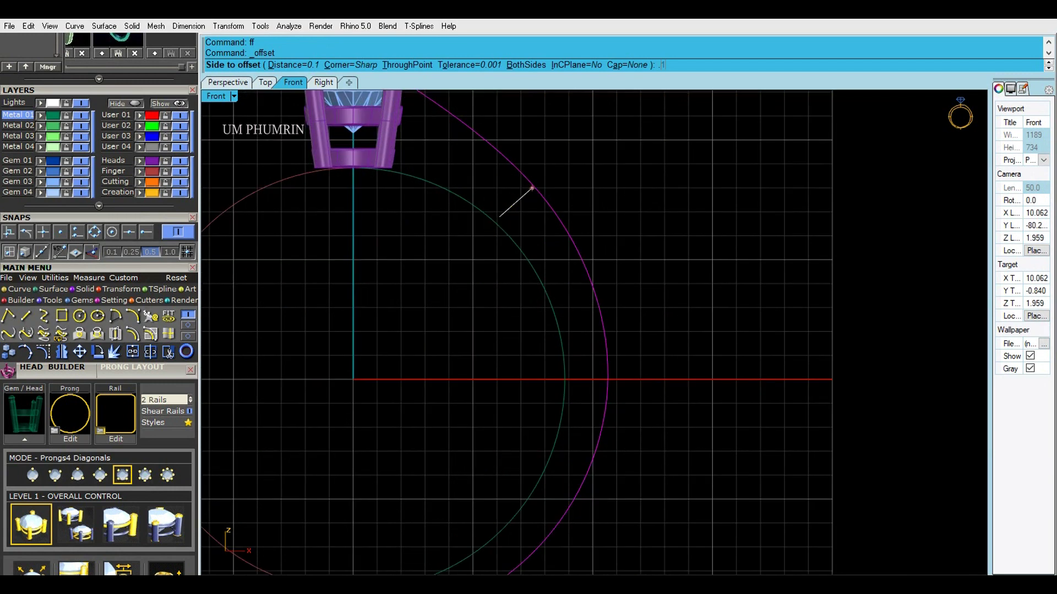
type(".15")
key("Return")
left_click(499, 217)
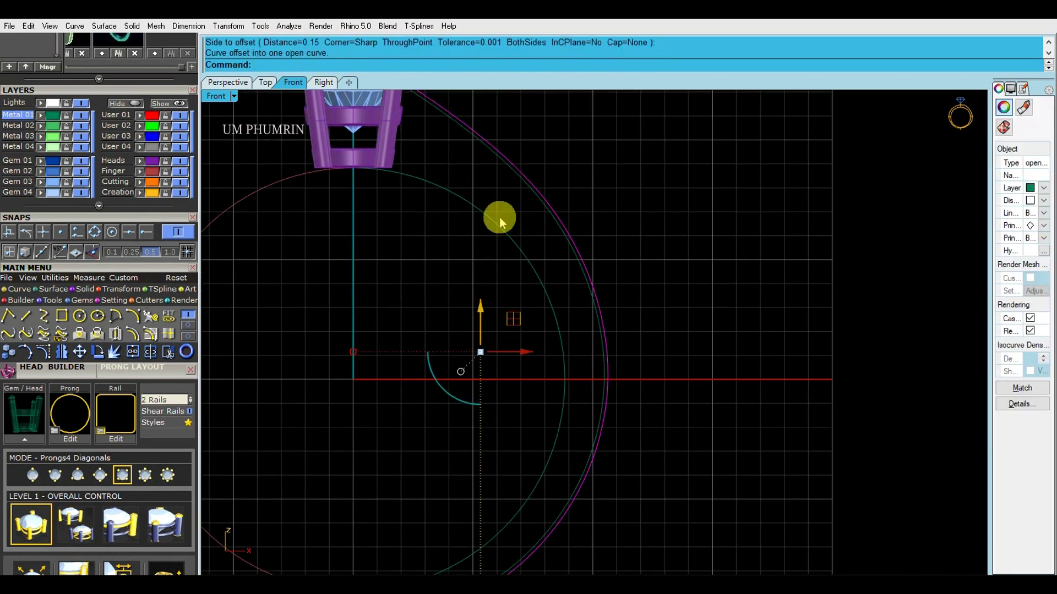
key("Delete")
scroll(499, 217, "down", 3)
Mirror the offset outer curve across the ring's centre plane from origin 0, keeping the original
left_click(228, 82)
right_click_drag(557, 226, 528, 514)
left_click_drag(528, 514, 529, 515)
right_click_drag(436, 272, 502, 292)
type("Mirror")
key("Return")
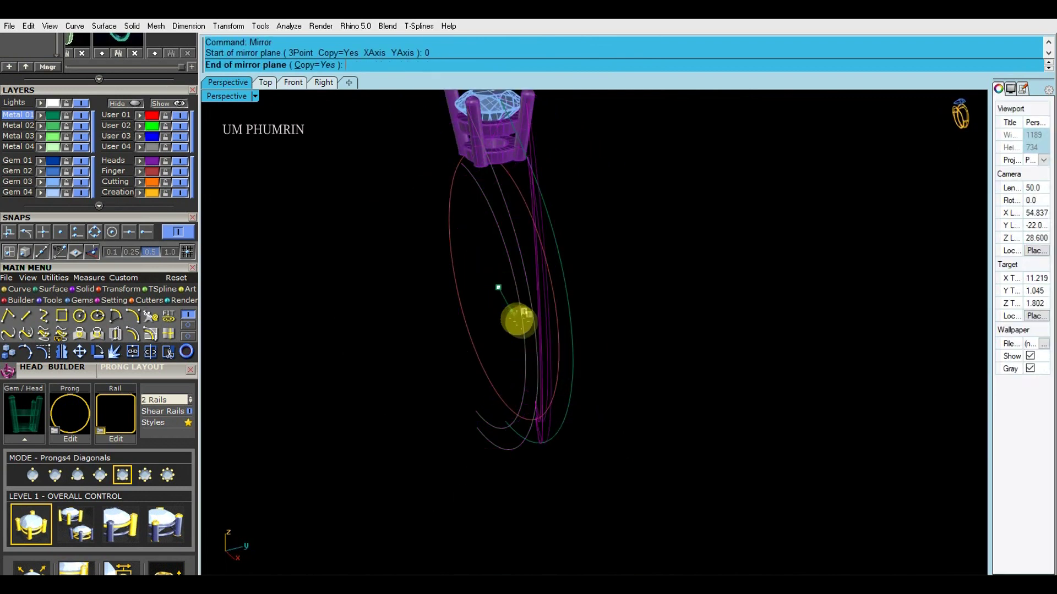
type("0")
key("Return")
left_click(537, 328)
right_click_drag(538, 328, 501, 231)
Reopen the four-prong head in Head Builder and reshape it so its slanted prongs stand vertical
left_click(500, 234)
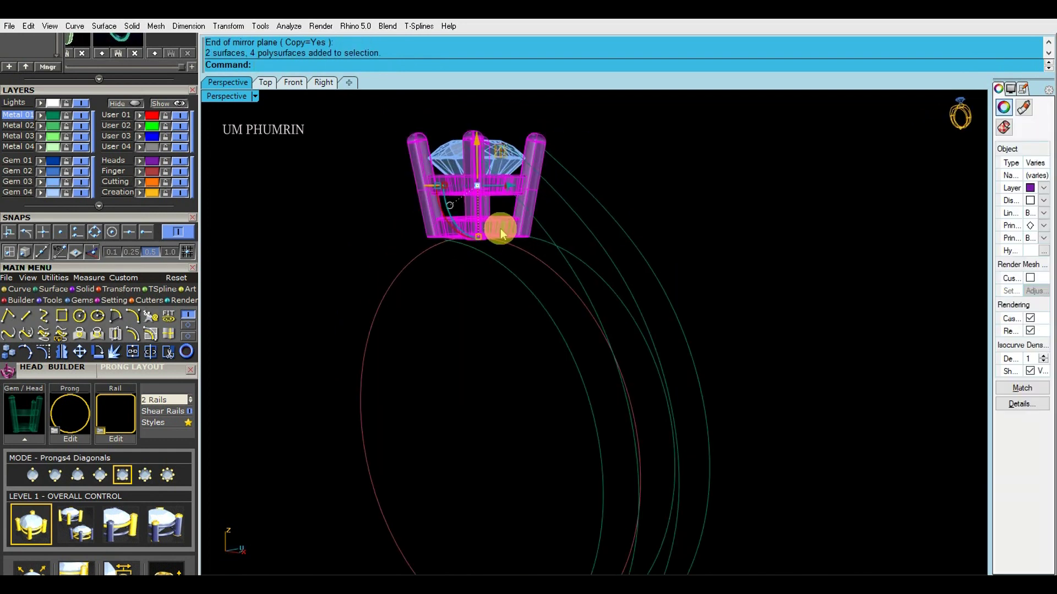
right_click(501, 234)
left_click(517, 246)
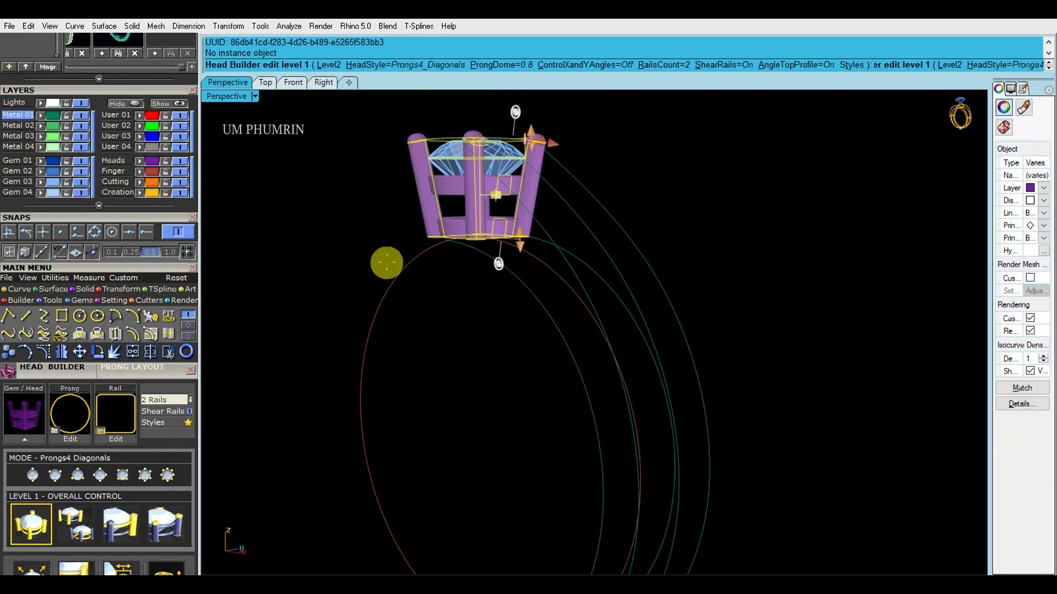
right_click_drag(267, 336, 501, 311)
right_click_drag(428, 295, 432, 250)
scroll(426, 250, "up", 2)
left_click_drag(411, 276, 436, 273)
scroll(493, 328, "down", 4)
right_click_drag(498, 325, 317, 309)
right_click(432, 306)
right_click_drag(432, 306, 573, 297)
scroll(472, 265, "up", 4)
Put the prong head on the Metal 01 layer and select the three outer shank curves
left_click(471, 266)
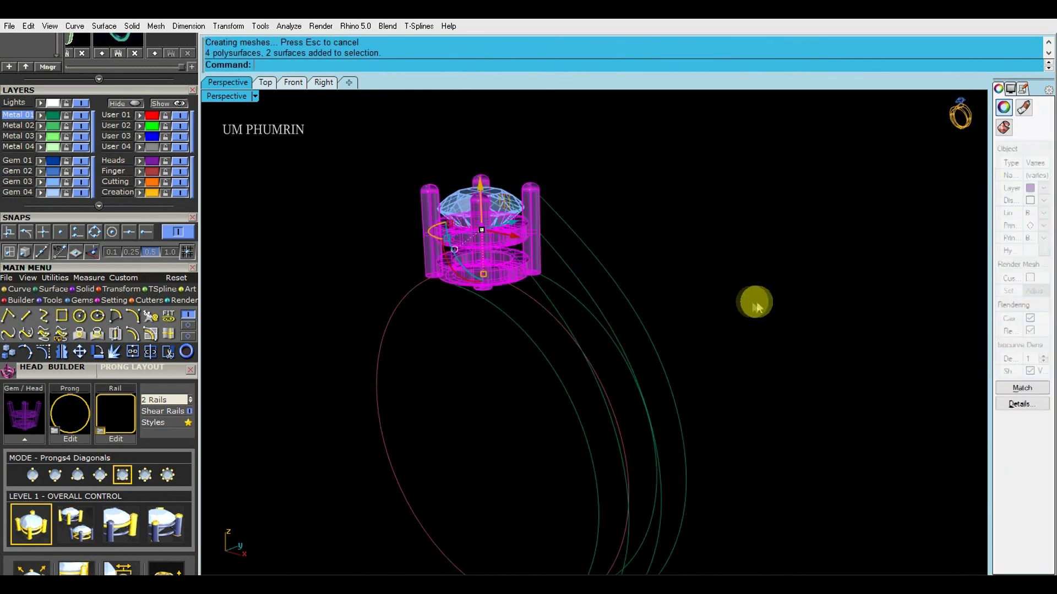
left_click(353, 195)
right_click_drag(354, 195, 627, 267)
left_click(603, 274)
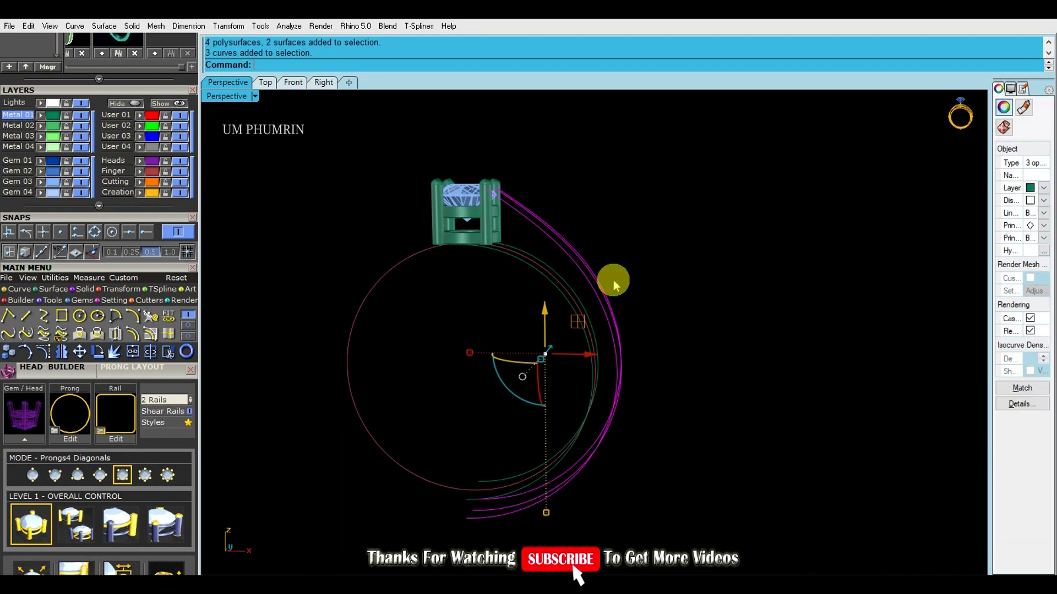
left_click(294, 82)
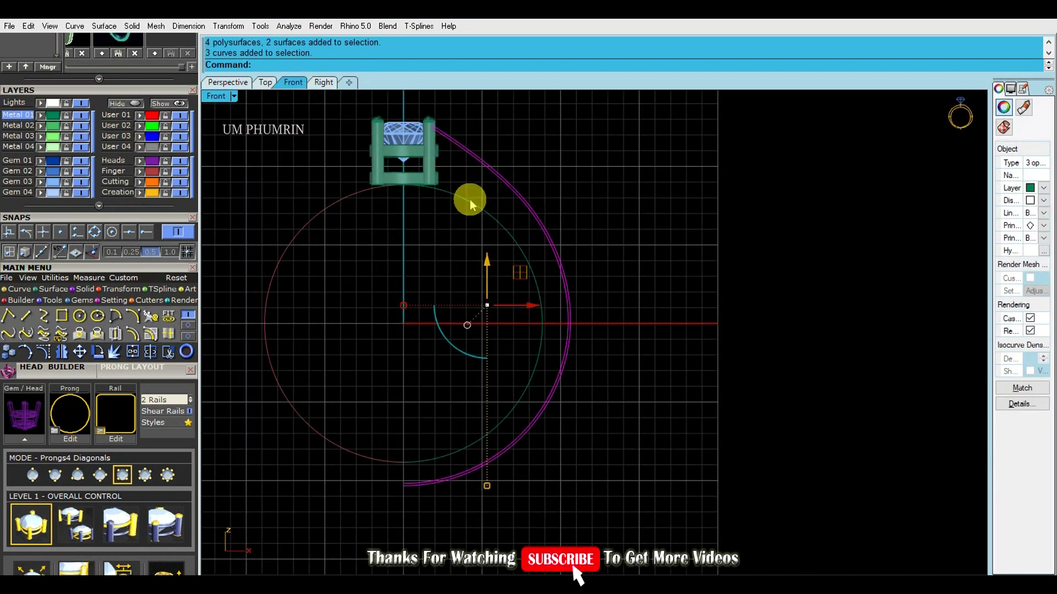
right_click_drag(471, 200, 484, 231)
left_click(632, 249)
left_click_drag(572, 232, 529, 252)
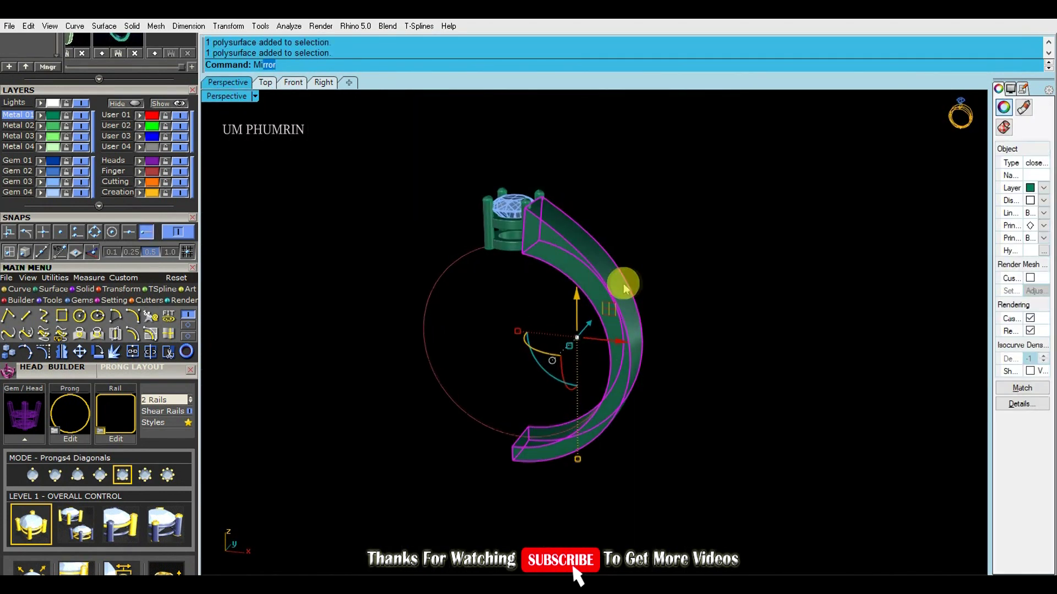
Mirror the half-shank solid from origin 0 to the other side of the head to complete the ring
type("Mirror")
key("Return")
type("0")
key("Return")
left_click(578, 296)
left_click(657, 293)
Examine how the two shank halves meet the head from several angles and from the front
scroll(690, 268, "down", 4)
right_click_drag(657, 293, 659, 261)
scroll(527, 271, "up", 4)
right_click_drag(568, 286, 571, 361)
scroll(559, 341, "up", 4)
right_click_drag(559, 316, 476, 216)
left_click(293, 82)
scroll(523, 248, "down", 3)
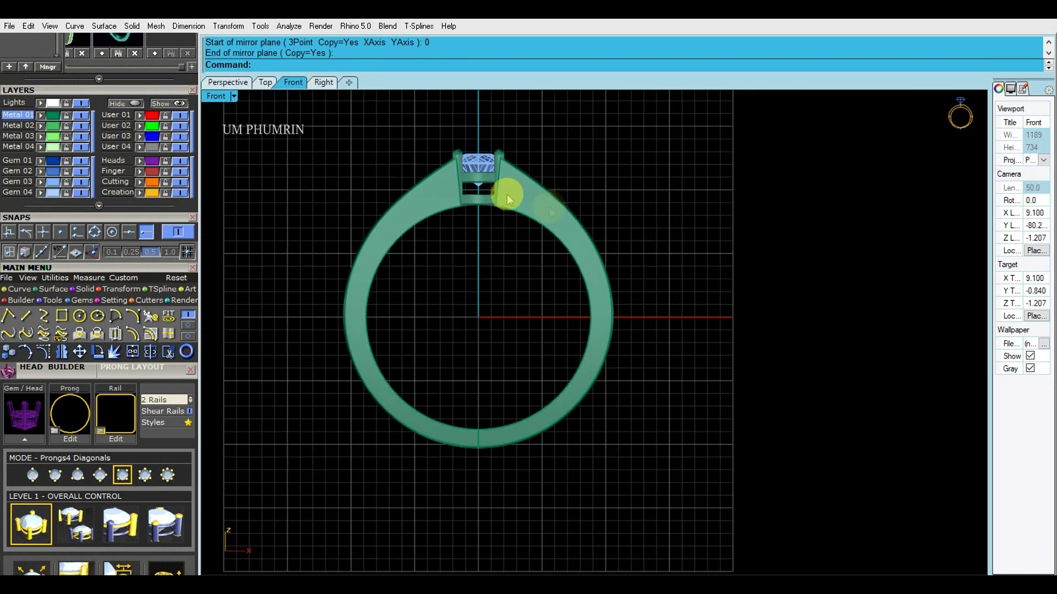
Lower the diamond slightly between the prongs so it sits deeper in the head
scroll(471, 219, "up", 3)
left_click(472, 184)
scroll(474, 183, "up", 4)
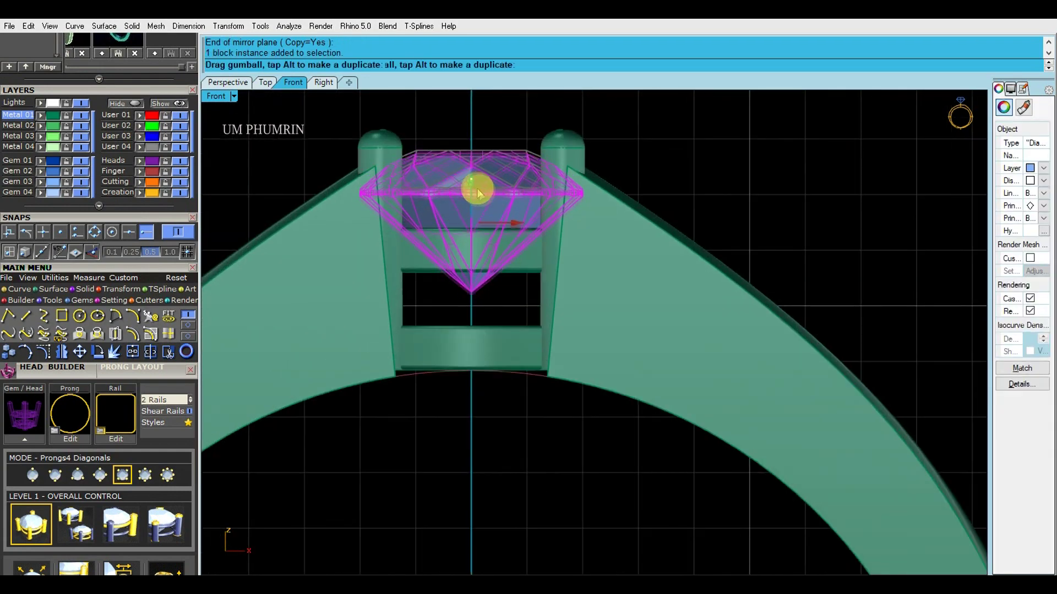
key("Escape")
scroll(478, 165, "down", 5)
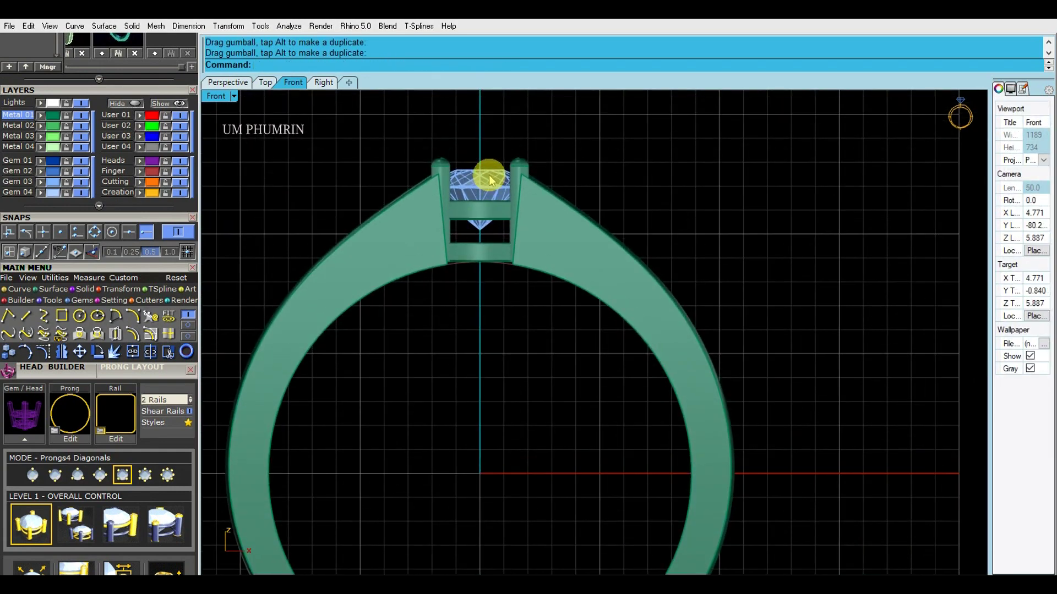
scroll(489, 175, "down", 4)
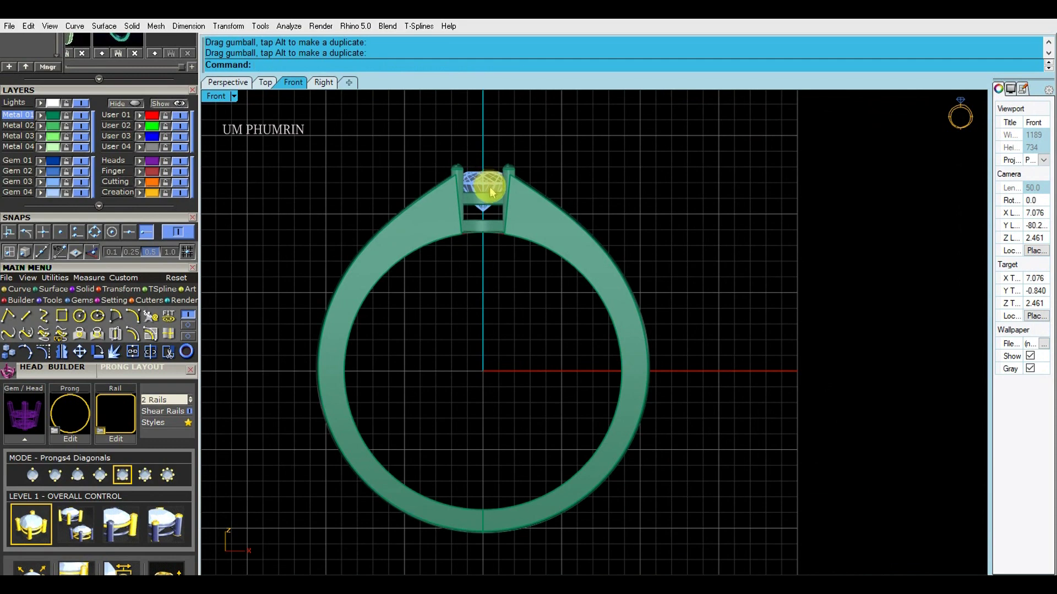
scroll(485, 166, "up", 8)
left_click(484, 166)
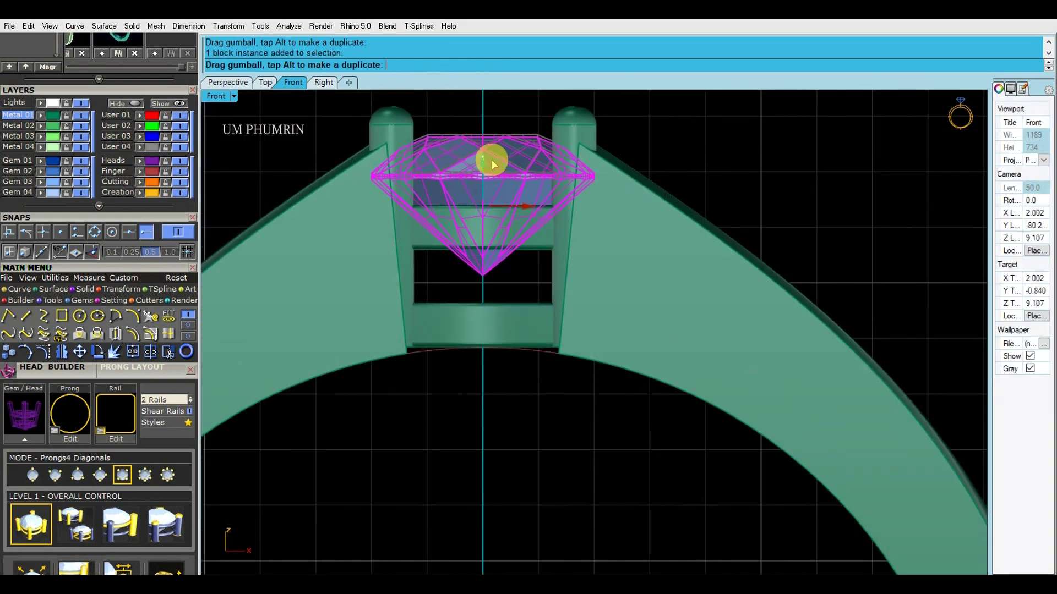
left_click_drag(484, 161, 491, 161)
left_click(501, 121)
scroll(503, 165, "down", 10)
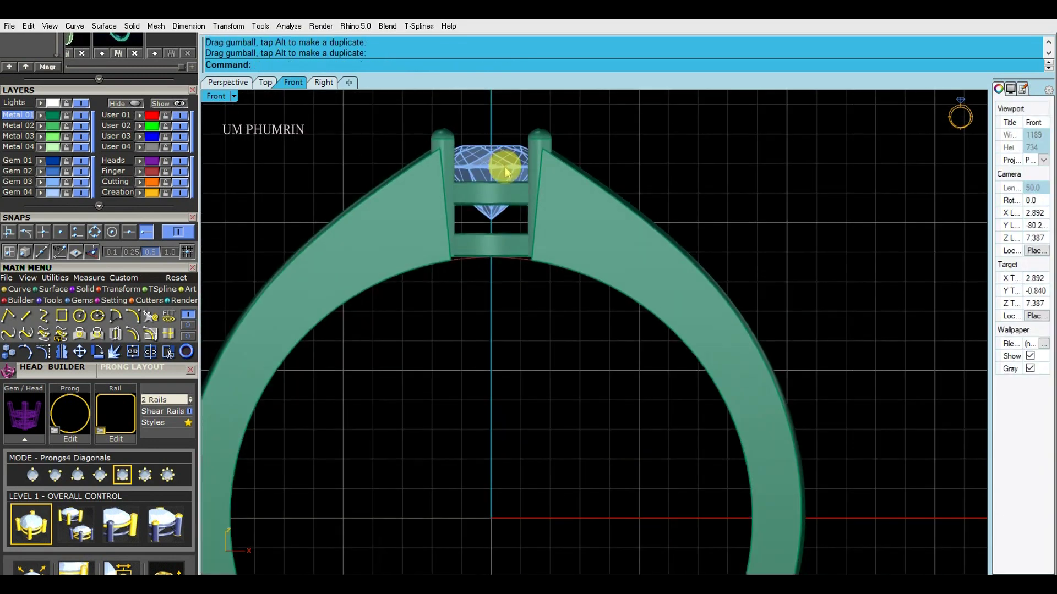
Examine the head, the diamond seat and the shank shoulders in perspective and from the front
right_click_drag(506, 169, 490, 154)
left_click(235, 85)
right_click_drag(398, 138, 543, 179)
scroll(572, 204, "up", 5)
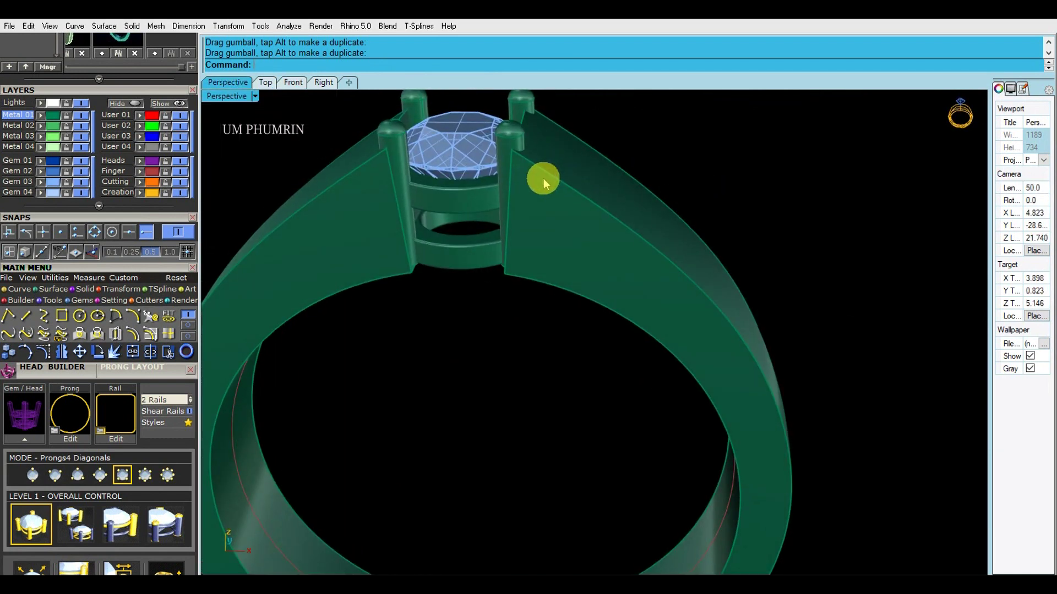
scroll(550, 177, "down", 5)
right_click_drag(559, 176, 708, 182)
scroll(541, 172, "up", 5)
mouse_move(541, 172)
right_mouse_down()
mouse_move(523, 200)
mouse_move(571, 197)
mouse_move(537, 179)
right_mouse_up()
scroll(523, 200, "down", 4)
left_click(294, 83)
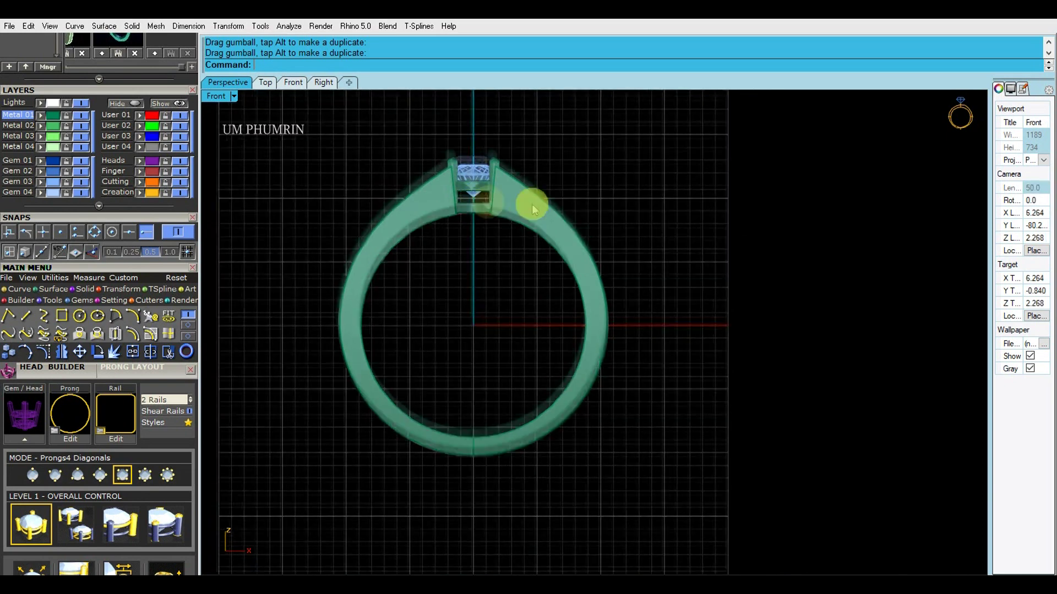
scroll(491, 220, "up", 3)
scroll(490, 220, "down", 2)
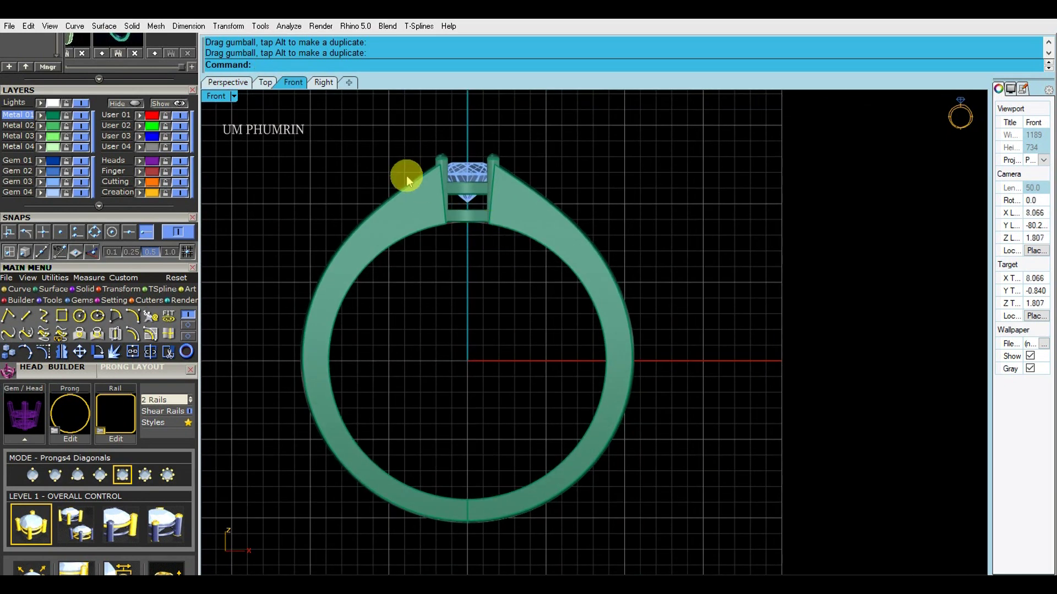
Extract a curve along the middle of one half-shank's outer face with the Ex1 command
left_click(237, 83)
right_click_drag(386, 147, 546, 181)
type("Ex1")
key("Return")
right_click_drag(572, 257, 559, 200, "shift")
left_click(126, 233)
right_click_drag(560, 324, 556, 281)
scroll(529, 387, "up", 5)
left_click(529, 388)
scroll(462, 413, "up", 2)
left_click(460, 427)
scroll(462, 423, "down", 2)
right_click(491, 359)
scroll(491, 360, "down", 2)
Duplicate the outer and inner edges of the half-shank's side face with the D1 command
right_click_drag(491, 361, 504, 393)
left_click(595, 401)
type("D1")
key("Return")
left_click(476, 367)
right_click(476, 353)
Delete both half-shank solids, keeping the extracted curves
left_click(502, 354)
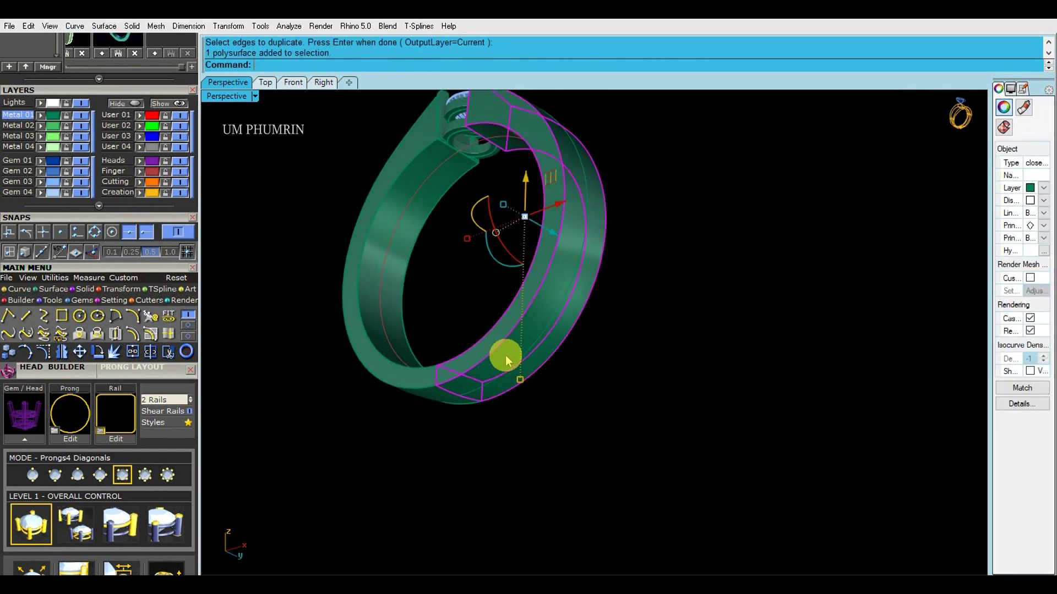
key("Delete")
left_click(406, 349)
Select the three remaining shank curves and turn on their control points in the Front view
right_click_drag(411, 351, 538, 331)
scroll(595, 322, "up", 3)
left_click_drag(526, 279, 531, 325)
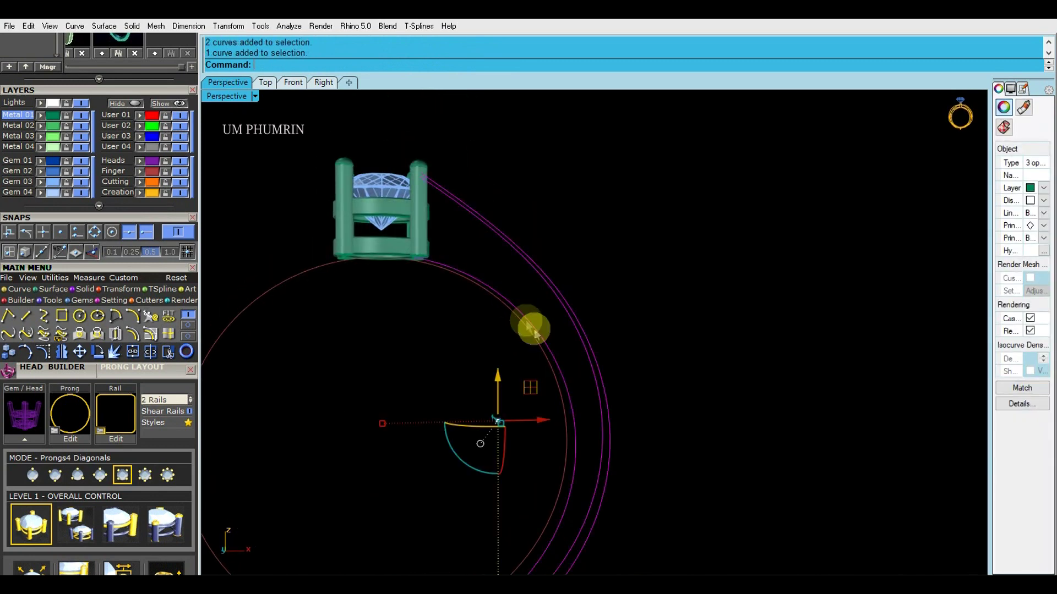
left_click(293, 82)
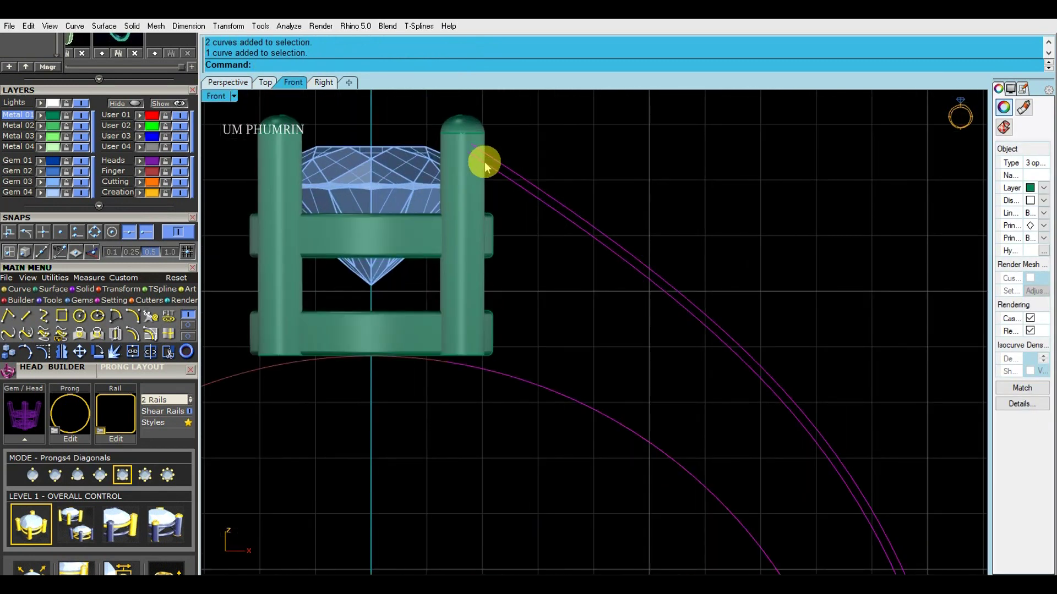
scroll(484, 162, "down", 5)
key("ctrl+Tab")
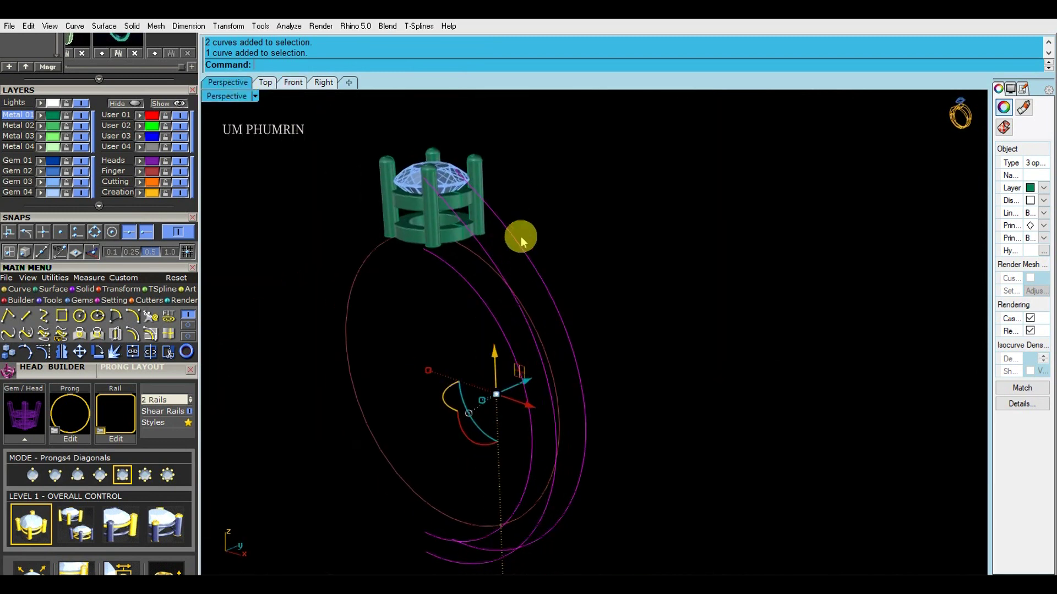
right_click_drag(521, 236, 509, 285)
left_click(322, 82)
left_click(293, 82)
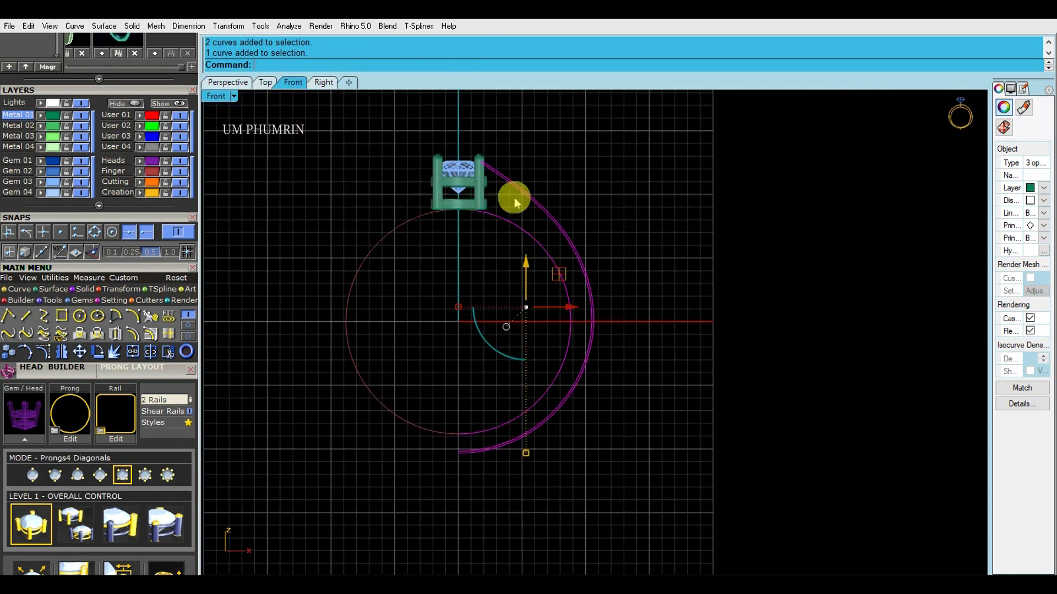
scroll(515, 203, "up", 3)
left_click(44, 334)
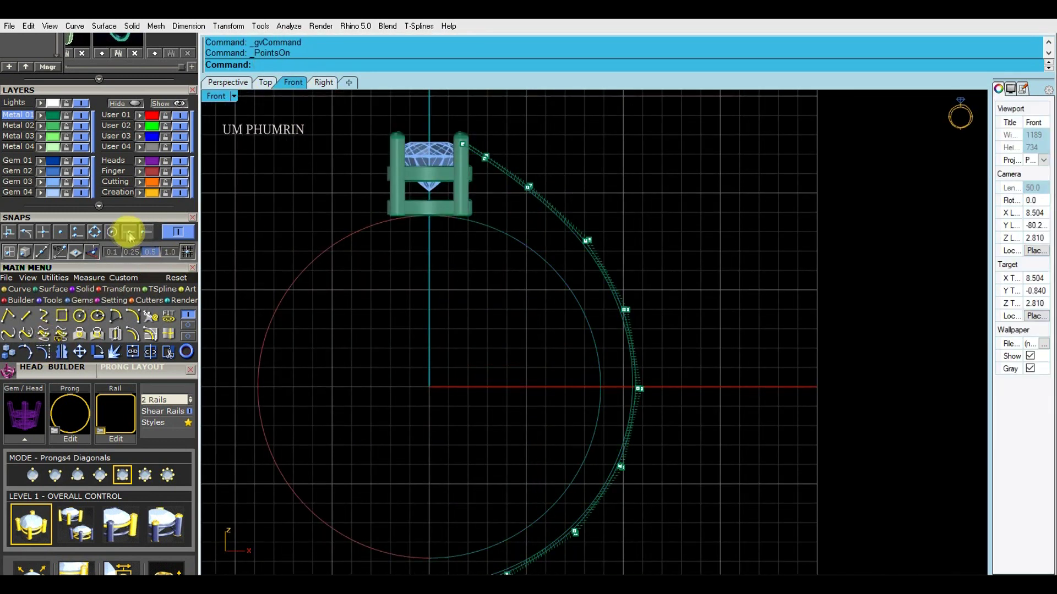
Lower the end control points of the two outer shank curves beside the prong
scroll(406, 107, "up", 5)
left_click_drag(404, 110, 425, 122)
scroll(425, 123, "up", 3)
left_click_drag(417, 160, 420, 188)
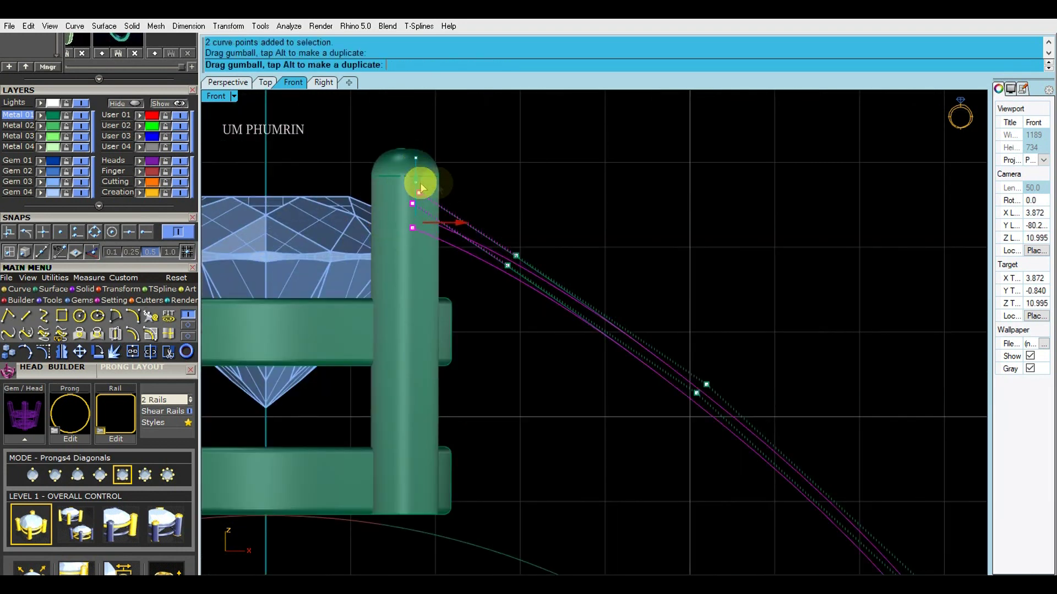
left_click(488, 185)
Lower the next control-point pairs of the outer curves slightly to flatten the shoulder near the head
scroll(488, 185, "down", 4)
left_click_drag(487, 186, 530, 268)
scroll(526, 259, "up", 4)
left_click_drag(503, 205, 502, 217)
left_click(541, 212)
scroll(542, 212, "down", 4)
left_click_drag(384, 121, 487, 235)
scroll(468, 198, "up", 4)
left_click_drag(455, 168, 456, 176)
left_click(566, 194)
Fine-tune the control-point pairs along the upper shoulder to smooth the two outer shank curves
scroll(564, 193, "down", 2)
left_click_drag(522, 161, 575, 261)
mouse_move(556, 202)
left_mouse_down()
mouse_move(542, 242)
mouse_move(549, 216)
left_mouse_up()
left_click(558, 211)
scroll(578, 224, "down", 4)
scroll(542, 218, "up", 4)
left_click(587, 217)
scroll(426, 151, "down", 5)
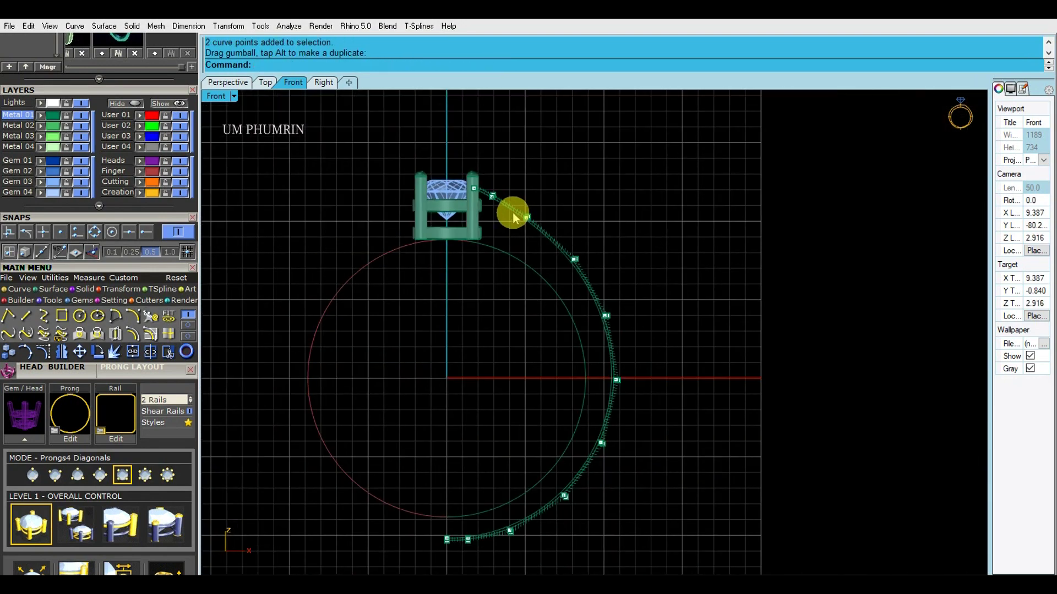
left_click_drag(545, 226, 523, 201)
scroll(523, 203, "up", 5)
left_click(629, 244)
Nudge the fourth control-point pair of the outer curves slightly upward
scroll(629, 243, "down", 5)
left_click_drag(650, 311, 625, 290)
scroll(606, 243, "up", 5)
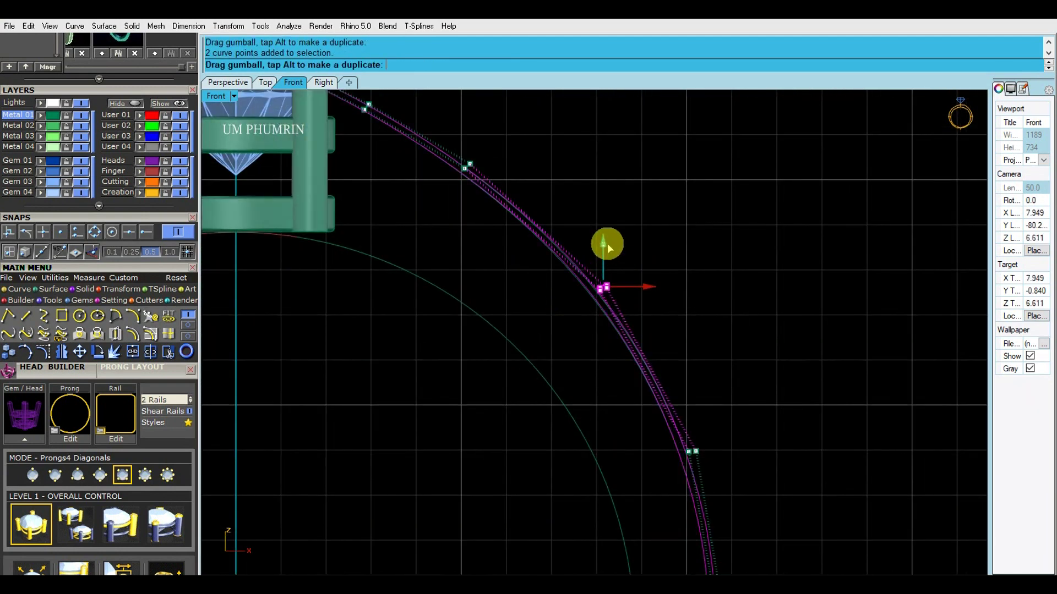
left_click_drag(649, 358, 652, 344)
left_click(686, 295)
Nudge the fifth control-point pair of the outer curves, just above the ring's horizontal axis
scroll(686, 295, "down", 5)
left_click_drag(618, 266, 670, 350)
scroll(644, 300, "up", 5)
left_click_drag(644, 297, 646, 295)
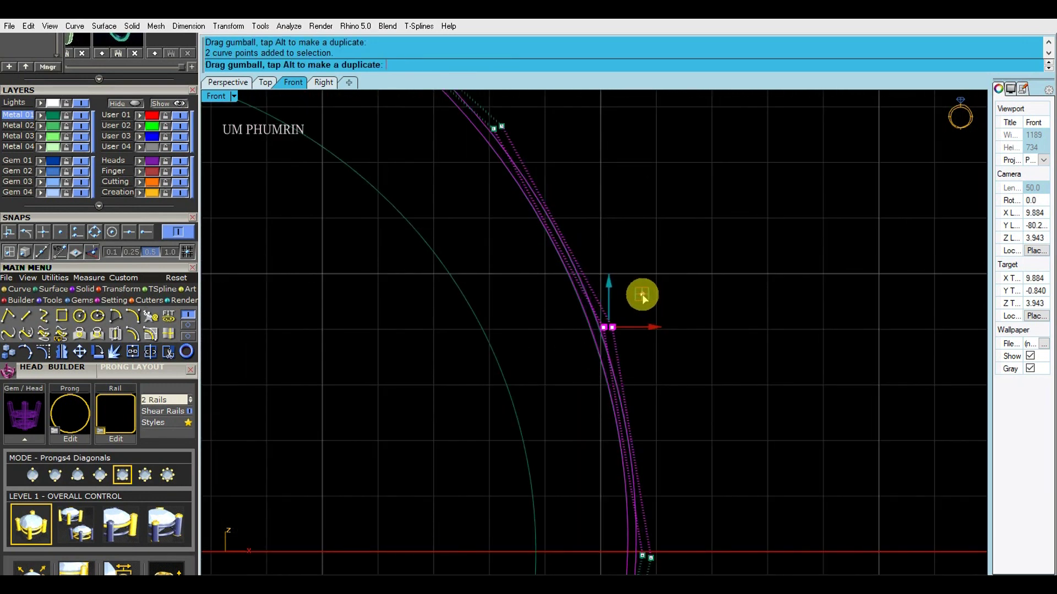
left_click_drag(644, 297, 649, 301)
scroll(648, 302, "down", 5)
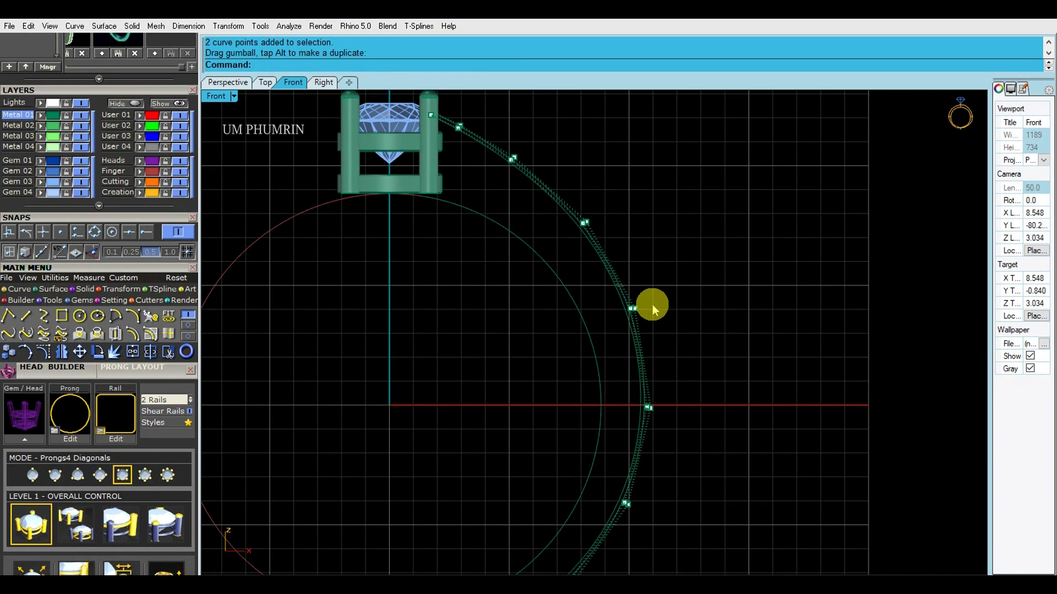
Select the two control-point pairs nearest the head together and nudge them vertically
scroll(652, 304, "down", 2)
scroll(499, 186, "up", 8)
left_click_drag(499, 190, 583, 289)
scroll(537, 250, "up", 4)
left_click_drag(539, 234, 544, 233)
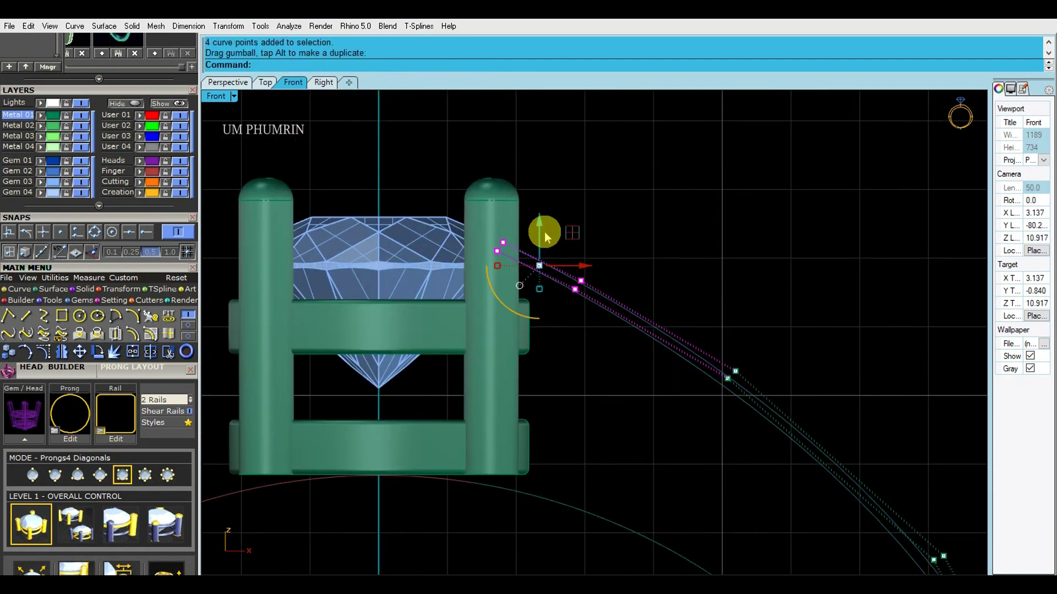
scroll(546, 240, "down", 4)
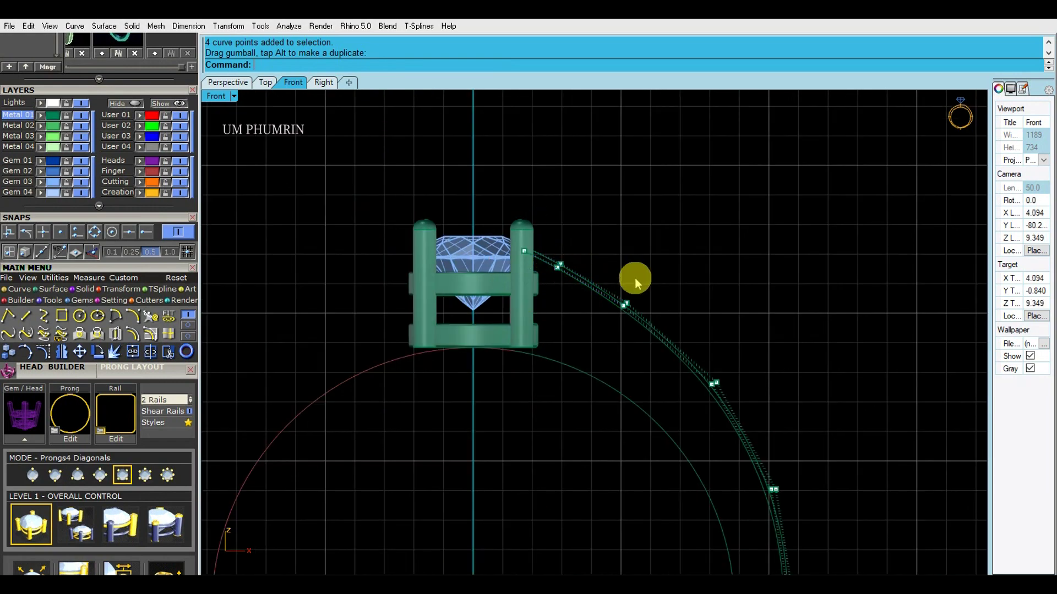
Mirror the two outer shank curves across the vertical axis, starting the mirror plane at the origin
key("Escape")
scroll(631, 281, "down", 3)
scroll(606, 297, "up", 1)
left_click(602, 300)
type("M")
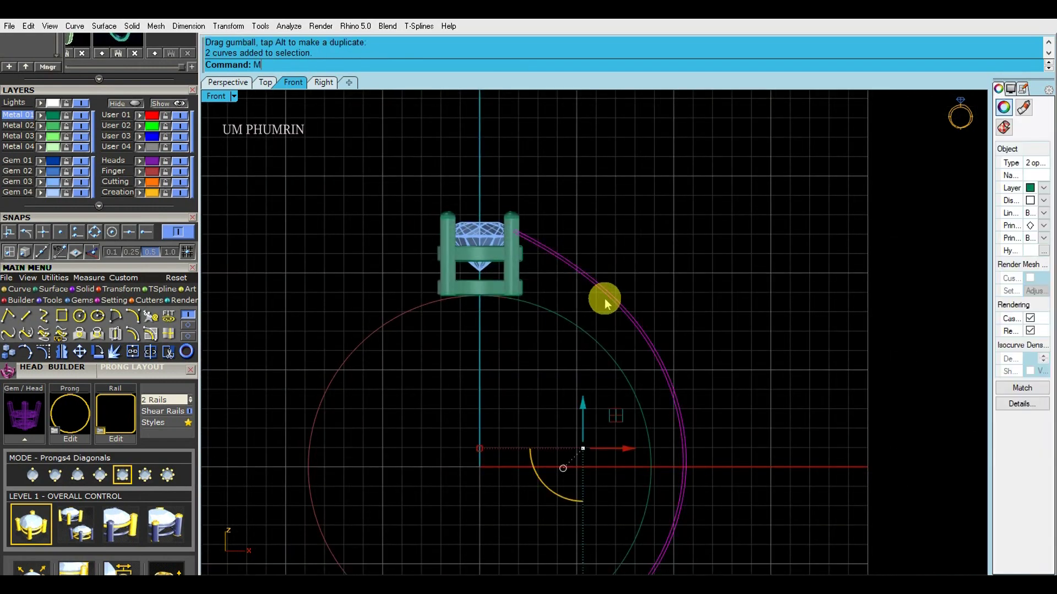
type("irror")
key("Return")
type("0")
key("Return")
left_click(606, 216)
scroll(560, 200, "down", 2)
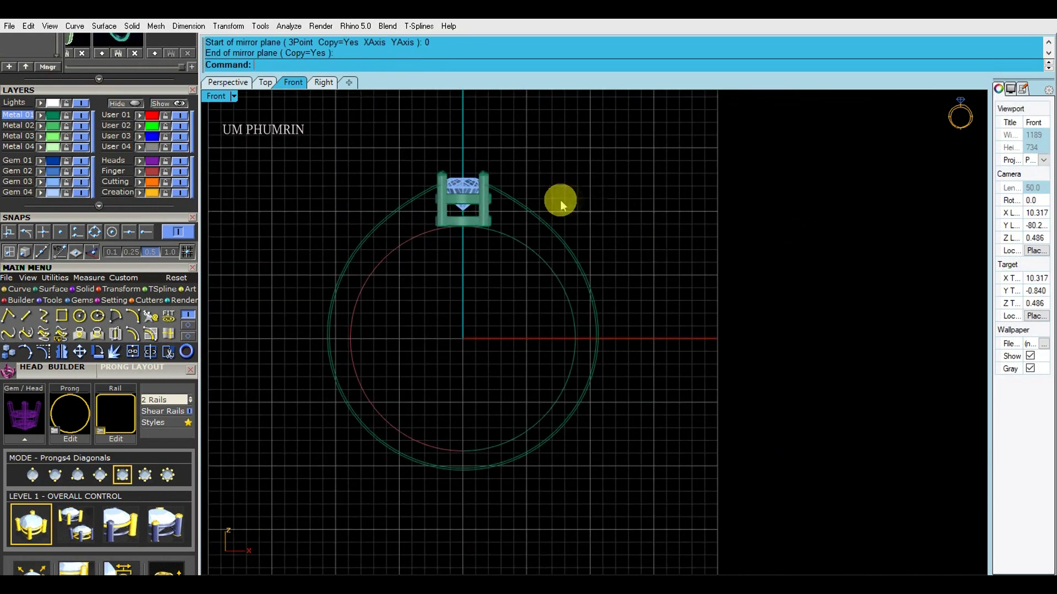
Show the control points of the two right outer shank curves and adjust the pairs nearest the head
scroll(570, 234, "up", 3)
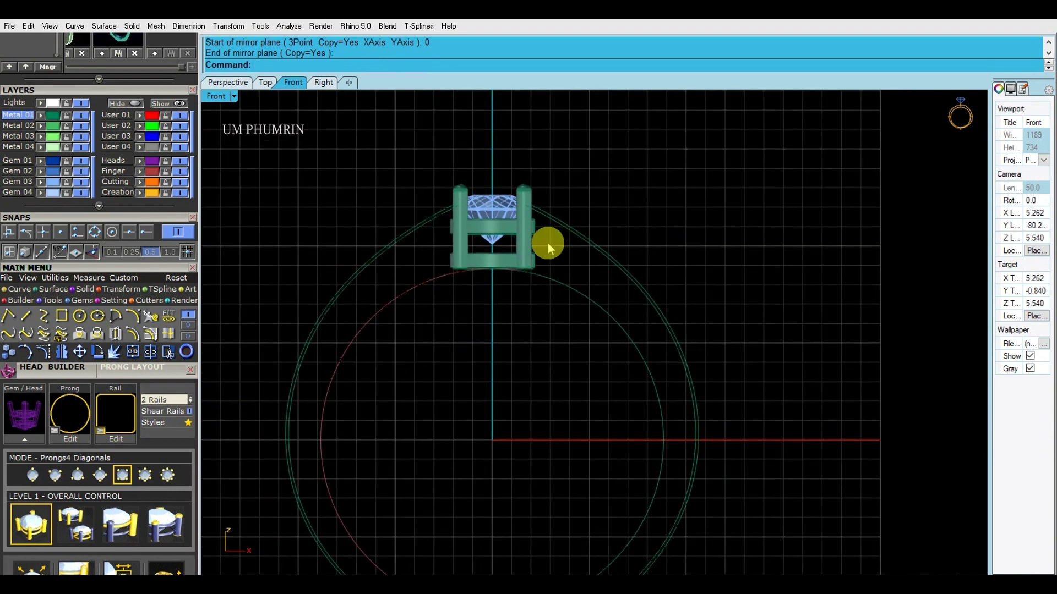
scroll(556, 240, "down", 2)
scroll(553, 241, "up", 2)
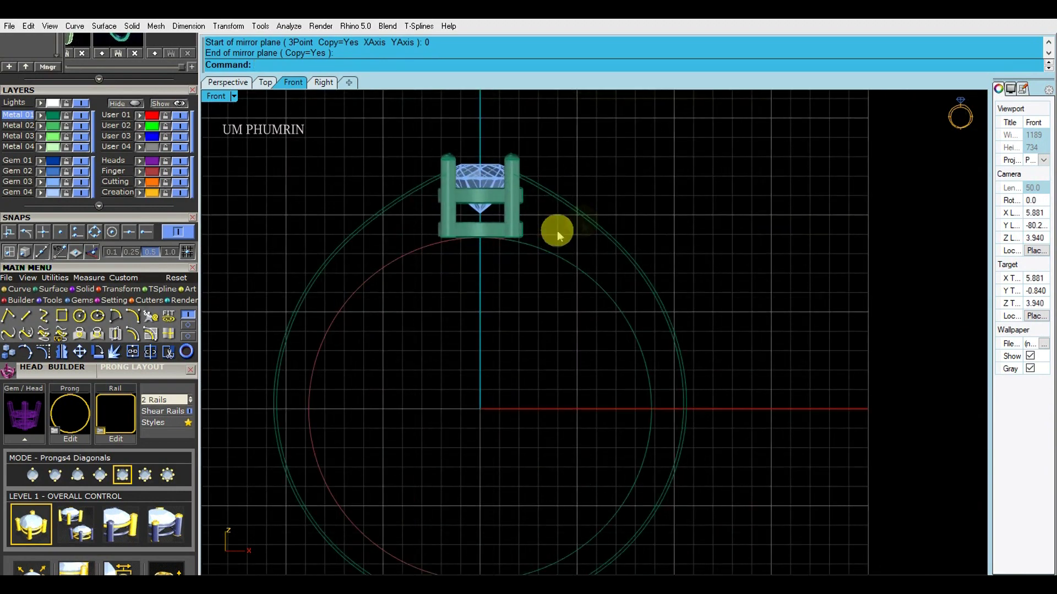
left_click(556, 229)
scroll(490, 181, "up", 4)
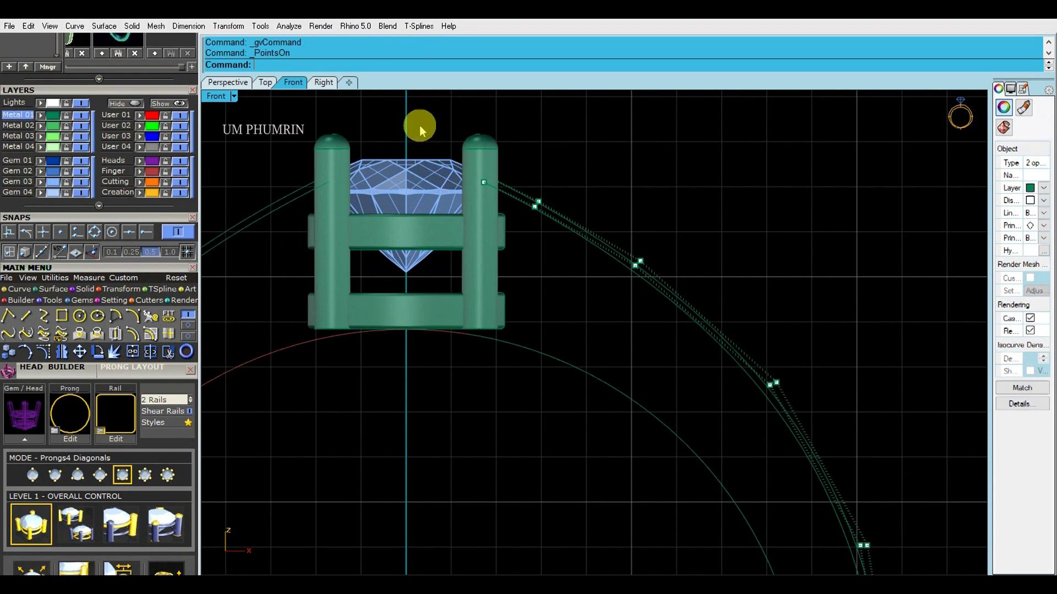
left_click_drag(422, 132, 500, 192)
scroll(485, 175, "up", 4)
scroll(503, 197, "down", 16)
scroll(505, 212, "up", 6)
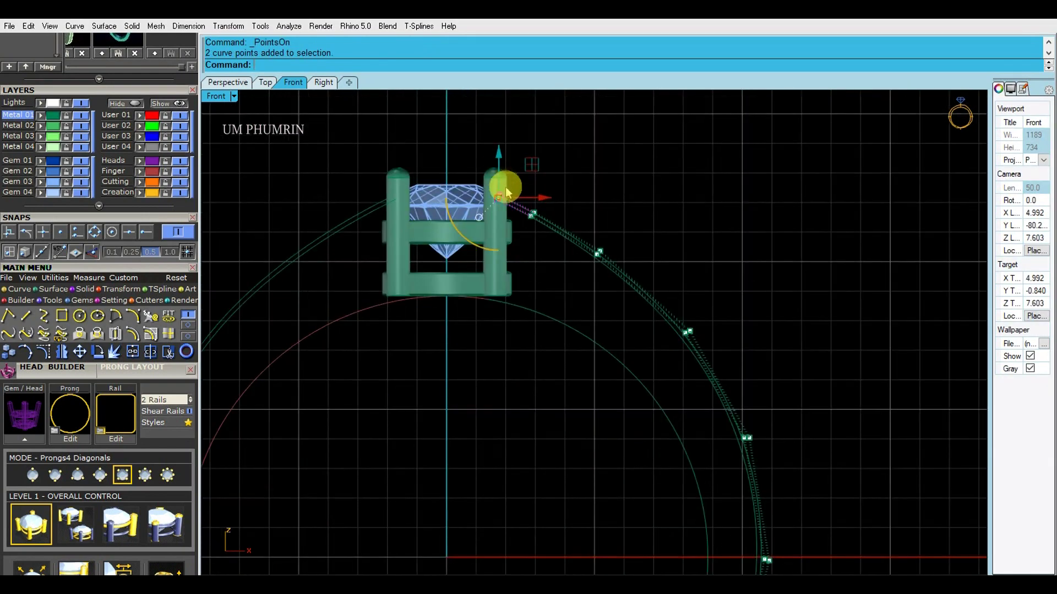
left_click_drag(502, 204, 541, 186)
left_click(613, 196)
Select the control-point pairs along the upper shoulder of the outer curves and nudge them to smooth the slope
scroll(601, 194, "down", 8)
right_click_drag(568, 199, 528, 187)
left_click_drag(528, 187, 678, 286)
scroll(558, 201, "up", 8)
scroll(676, 283, "down", 4)
right_click_drag(677, 284, 555, 234)
left_click_drag(615, 285, 701, 378)
scroll(700, 376, "up", 2)
right_click_drag(693, 369, 584, 294)
left_click_drag(584, 272, 580, 273)
left_click(629, 301)
Fine-tune the remaining shoulder control-point pairs of the outer curves, hide the control points and save the file
scroll(629, 301, "down", 6)
right_click_drag(613, 291, 584, 259)
scroll(637, 360, "up", 8)
left_click_drag(597, 333, 639, 355)
left_click(631, 329)
scroll(631, 328, "down", 12)
left_click_drag(566, 236, 620, 292)
scroll(586, 265, "up", 8)
left_click_drag(535, 205, 598, 266)
scroll(594, 285, "up", 4)
scroll(612, 298, "down", 8)
left_click(631, 316)
scroll(601, 275, "down", 10)
key("Escape")
key("Return")
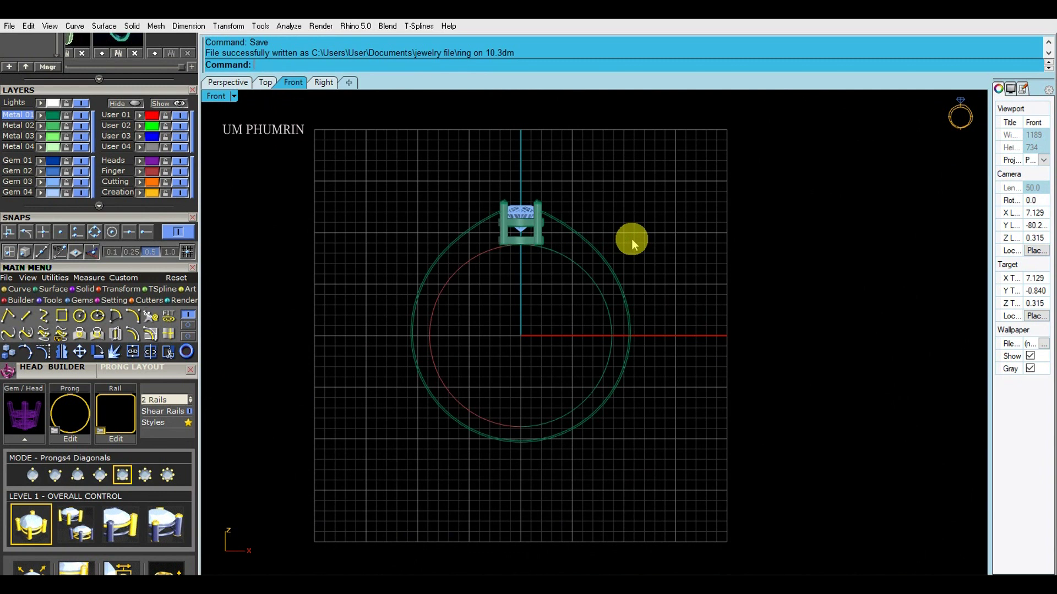
Delete the two mirrored outer curves on the ring's opposite half
left_click(232, 84)
right_click_drag(543, 239, 603, 272)
left_click_drag(379, 247, 334, 188)
key("Delete")
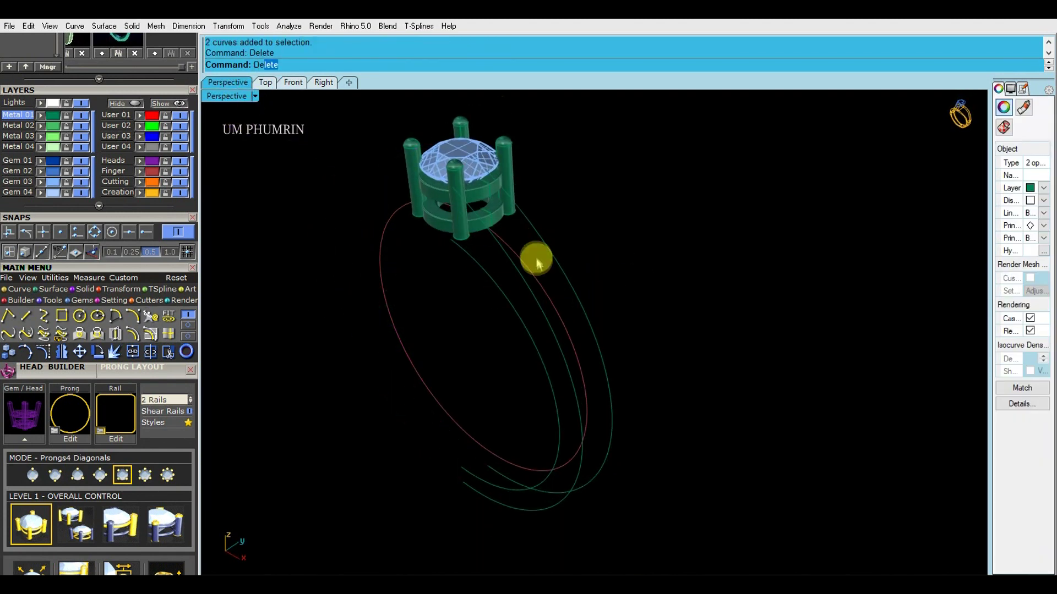
Mirror the front inner and outer edge curves from the origin to the back side of the band
right_click_drag(538, 259, 545, 292)
type("mirror")
key("Return")
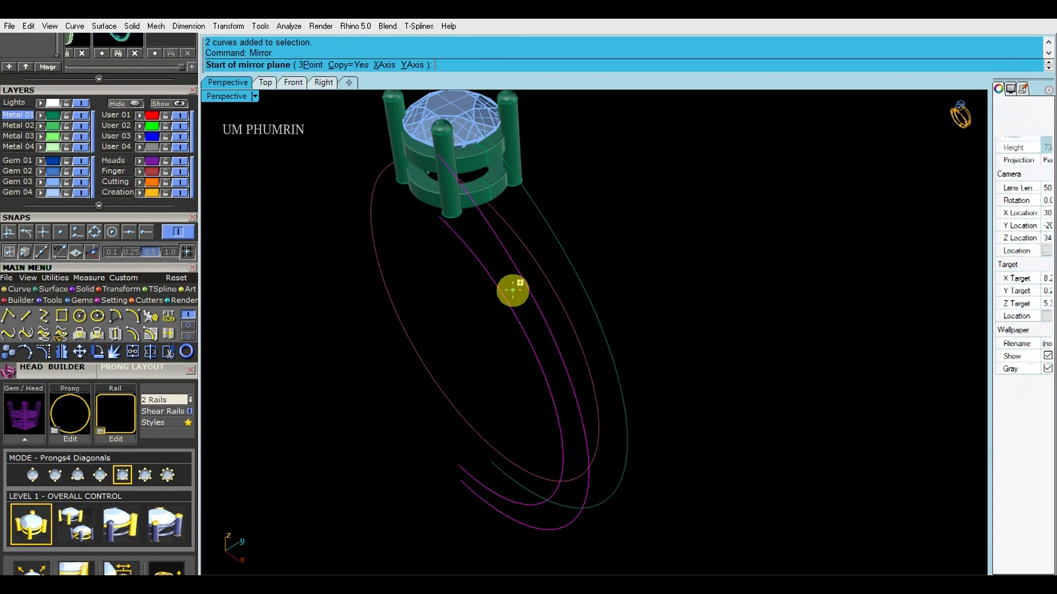
type("0")
key("Return")
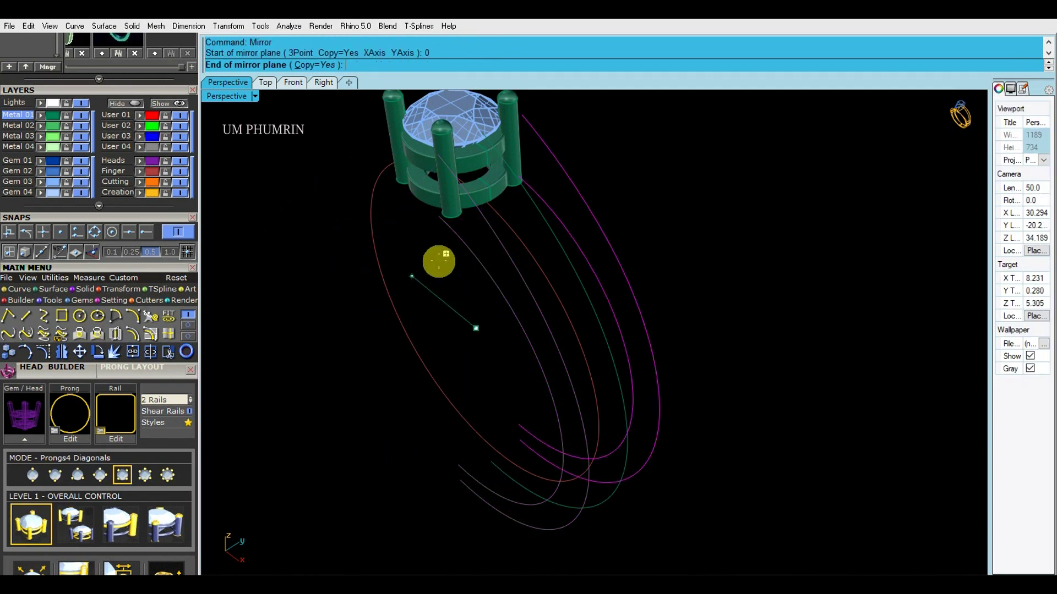
left_click(524, 286)
Loft the three outer shank curves into a surface, move the curves to layer User 04 and hide that layer
right_click_drag(524, 286, 547, 232)
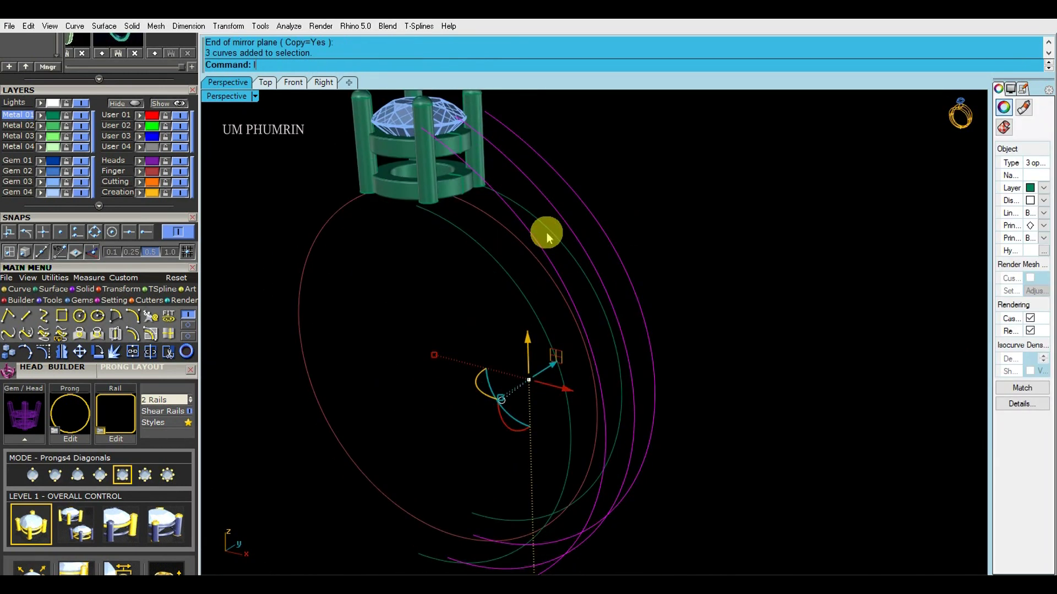
type("loft")
key("Return")
key("Return")
left_click(141, 147)
left_click(180, 147)
Loft the two inner shank curves, move them to layer User 04 and hide the Finger layer
right_click_drag(536, 256, 540, 261)
scroll(539, 261, "up", 3)
left_click(543, 256)
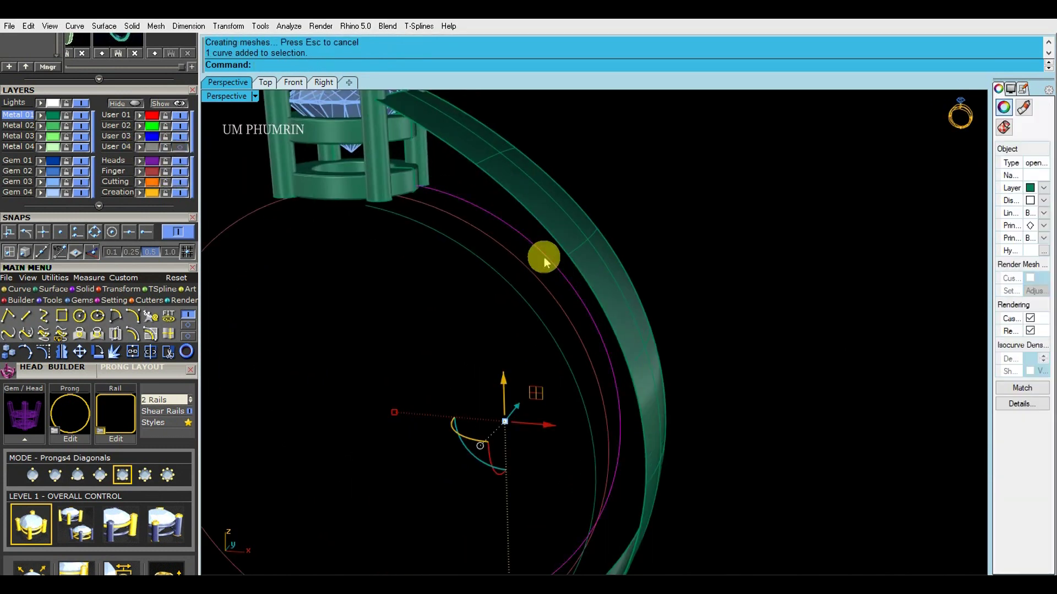
left_click(524, 299)
type("Lo")
key("Return")
key("Return")
left_click(141, 147)
left_click(180, 172)
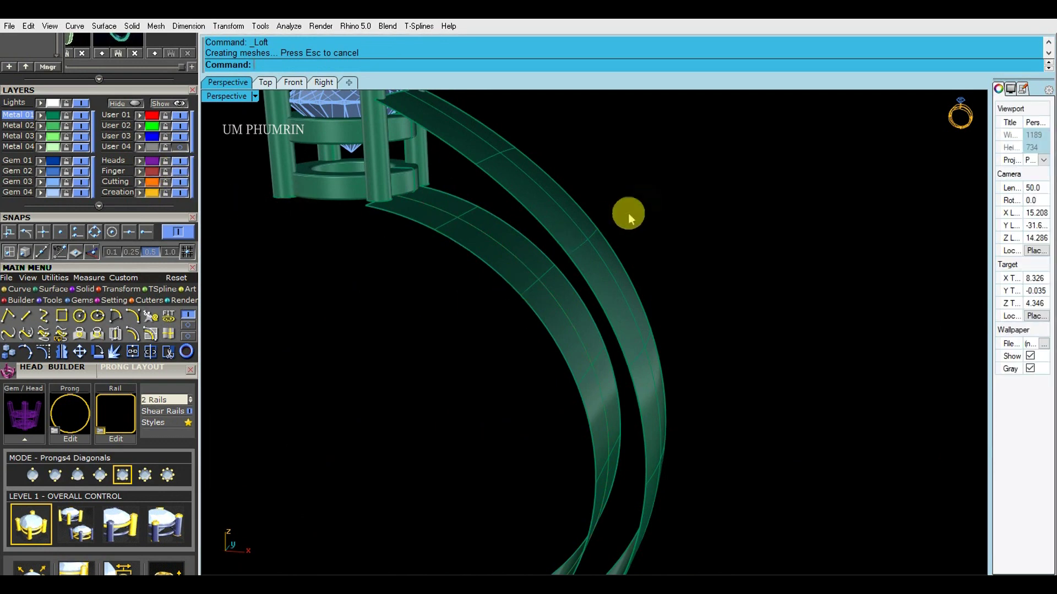
Select the outer and inner lofted surfaces and duplicate their borders as curves
left_click_drag(648, 205, 533, 272)
scroll(556, 234, "down", 6)
right_click_drag(665, 290, 688, 286, "shift")
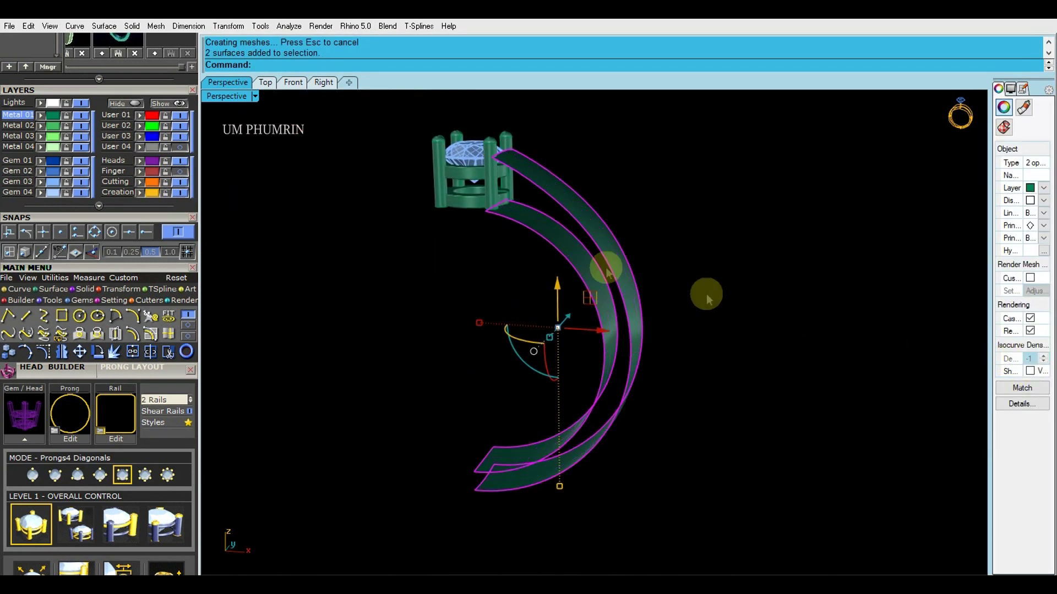
right_click_drag(621, 278, 625, 297, "shift")
type("D2")
key("Return")
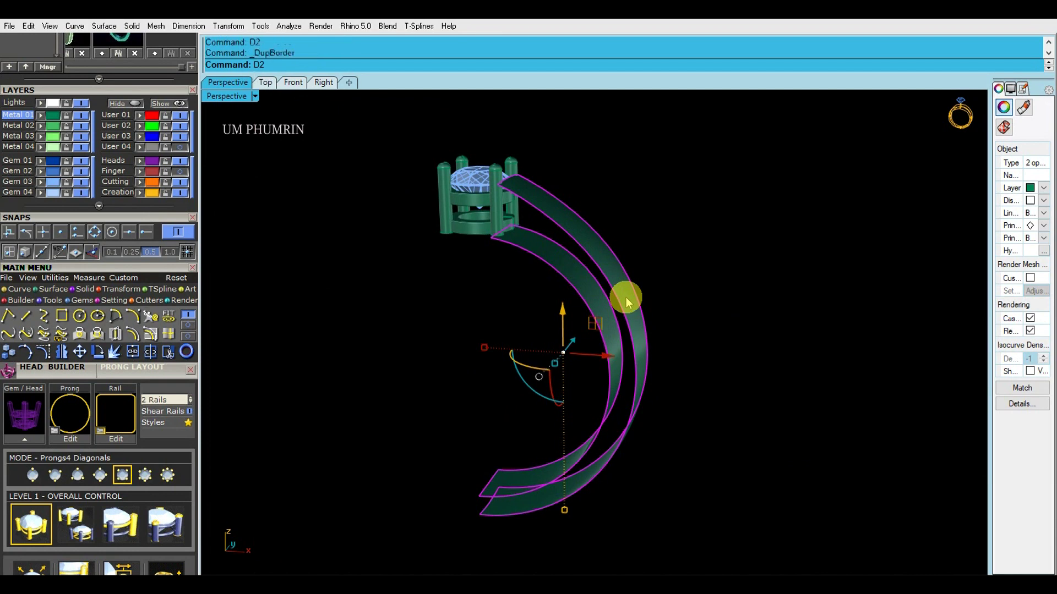
Draw a line with the End snap joining the inner and outer border corners at the shank's base
type("l")
key("Return")
left_click(146, 233)
scroll(478, 490, "up", 4)
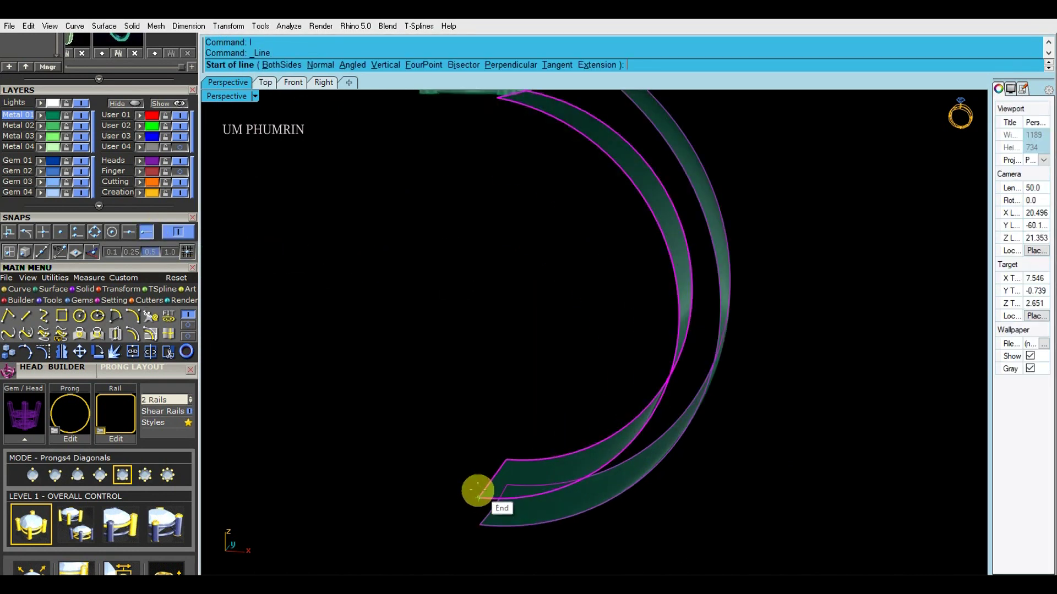
left_click(477, 497)
left_click(478, 525)
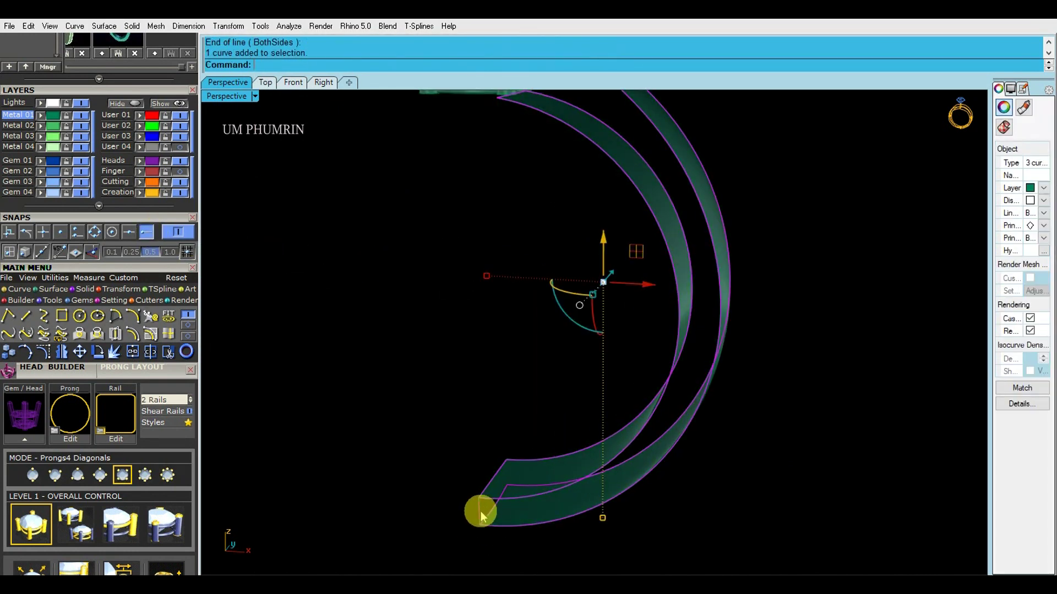
Sweep the connecting line along the two border curves to close the shank's sides, and delete the construction curves
type("s2")
key("Return")
key("Return")
key("Delete")
Join the two lofted surfaces and the swept surface into one closed polysurface for the half shank
scroll(471, 469, "down", 6)
left_click_drag(721, 486, 494, 388)
key("ctrl+j")
left_click(672, 395)
left_click(604, 379)
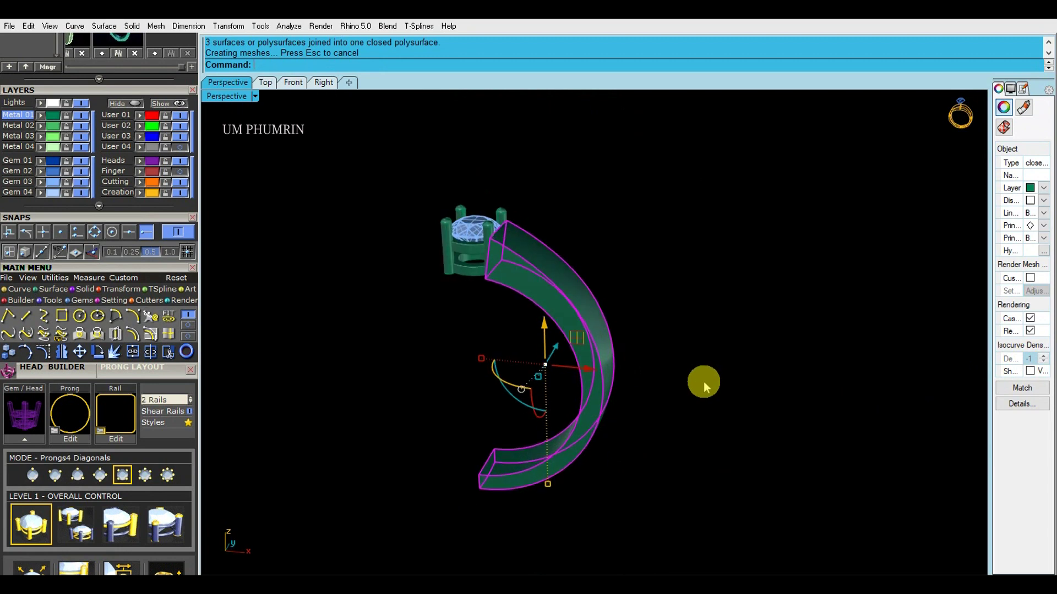
Mirror the half shank polysurface from the origin to the opposite side to complete the ring
type("mirror")
key("Return")
type("0")
key("Return")
right_click_drag(703, 381, 655, 329)
left_click(661, 276)
left_click(609, 311)
left_click(465, 324)
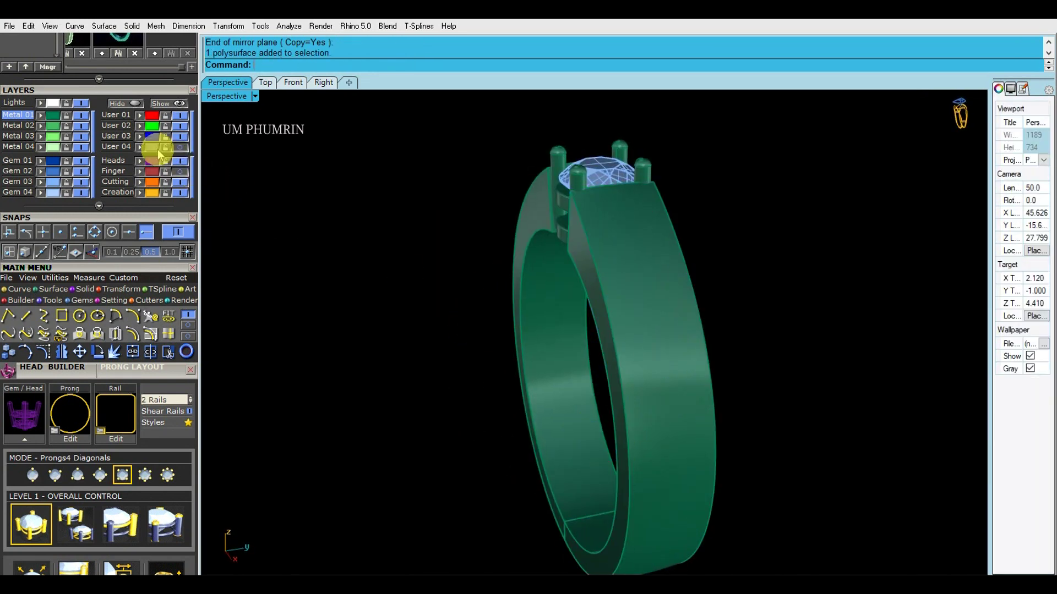
Show layer User 04 and slightly narrow the right shank half together with its curves in a shaded Right view
left_click(179, 147)
left_click(619, 285)
right_click_drag(620, 285, 589, 225)
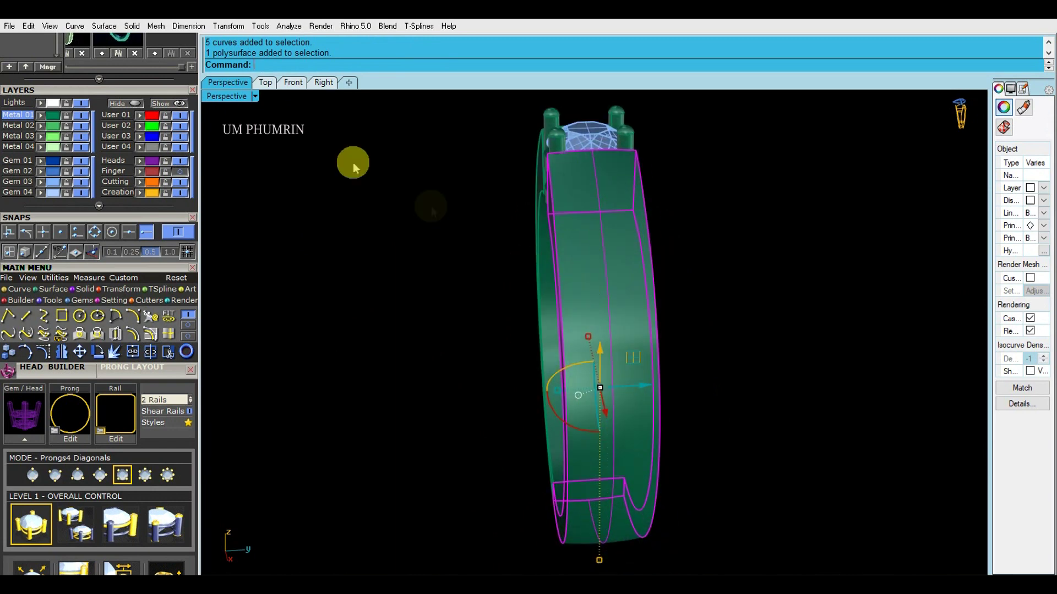
left_click(323, 86)
scroll(528, 247, "up", 4)
left_click(234, 96)
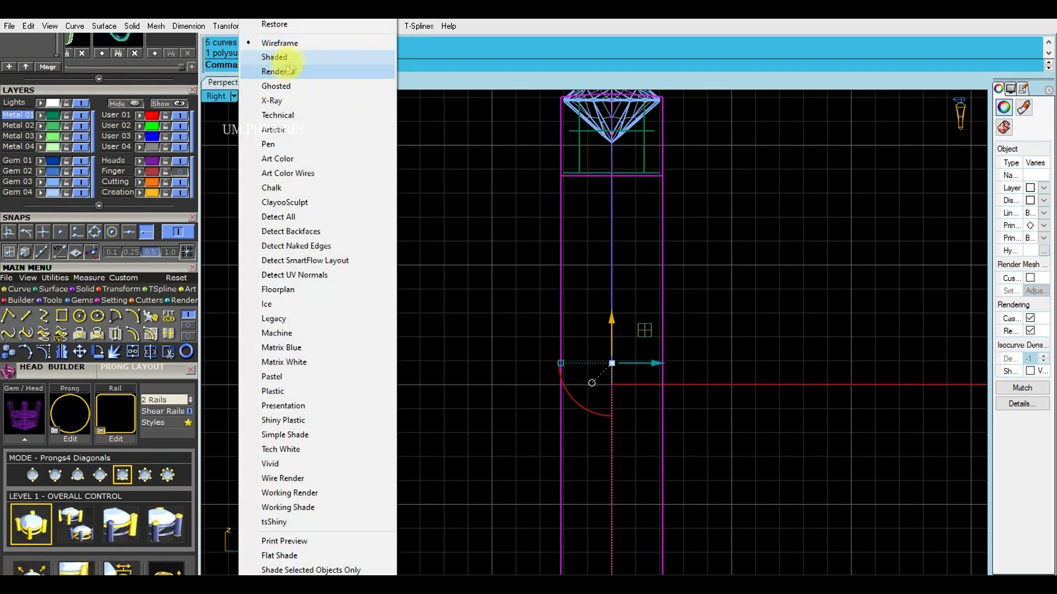
left_click(276, 57)
right_click_drag(550, 263, 538, 297)
left_click_drag(548, 398, 549, 396)
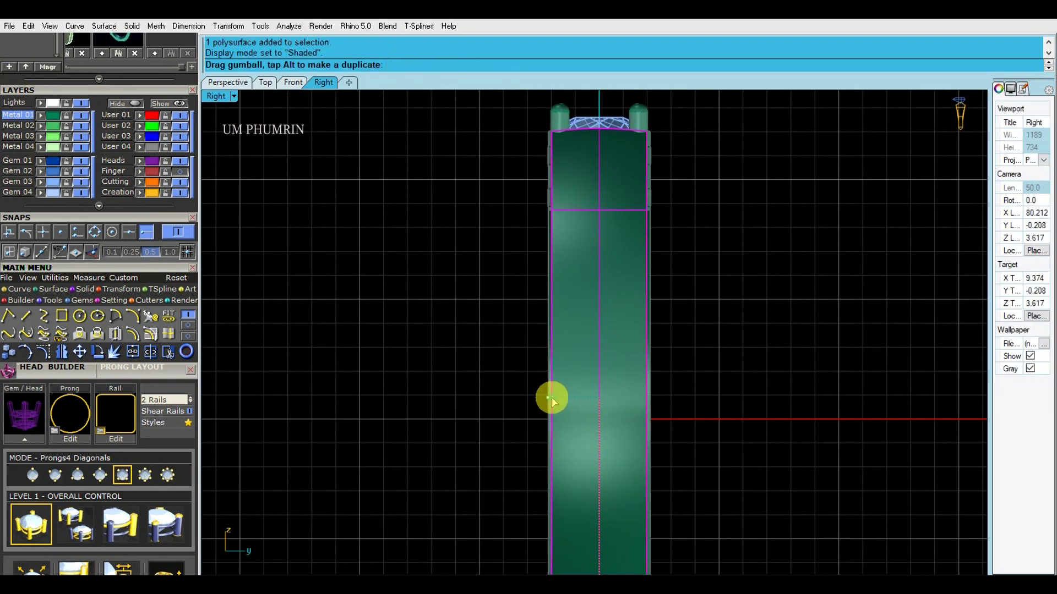
Examine the completed ring from several angles, checking how the shank shoulders meet the prong head
left_click(228, 83)
scroll(622, 234, "up", 4)
right_click_drag(710, 239, 617, 208)
scroll(623, 233, "down", 4)
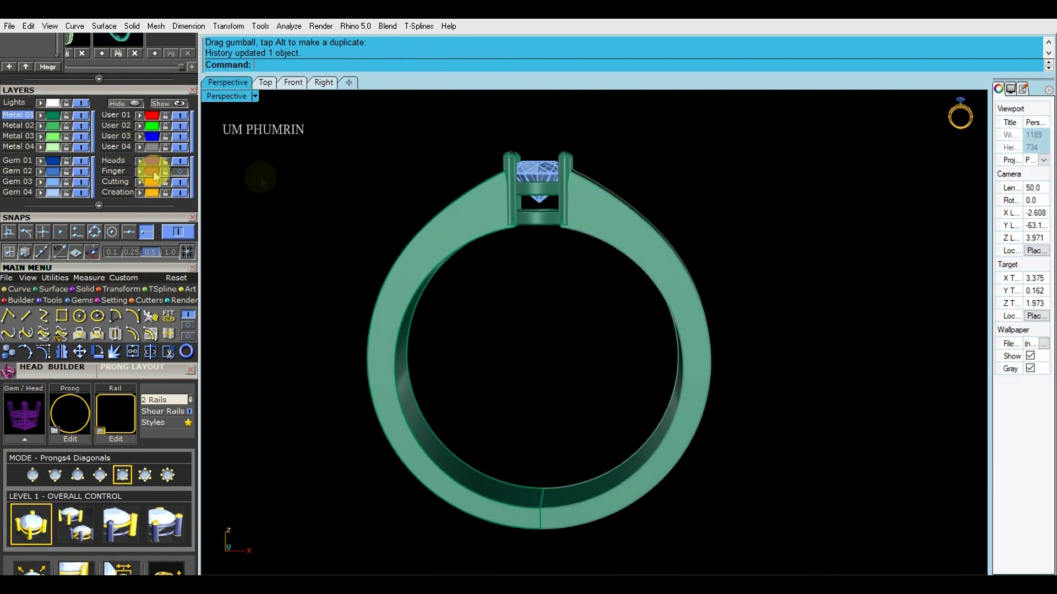
right_click_drag(427, 182, 566, 246)
left_click(545, 204)
left_click(292, 83)
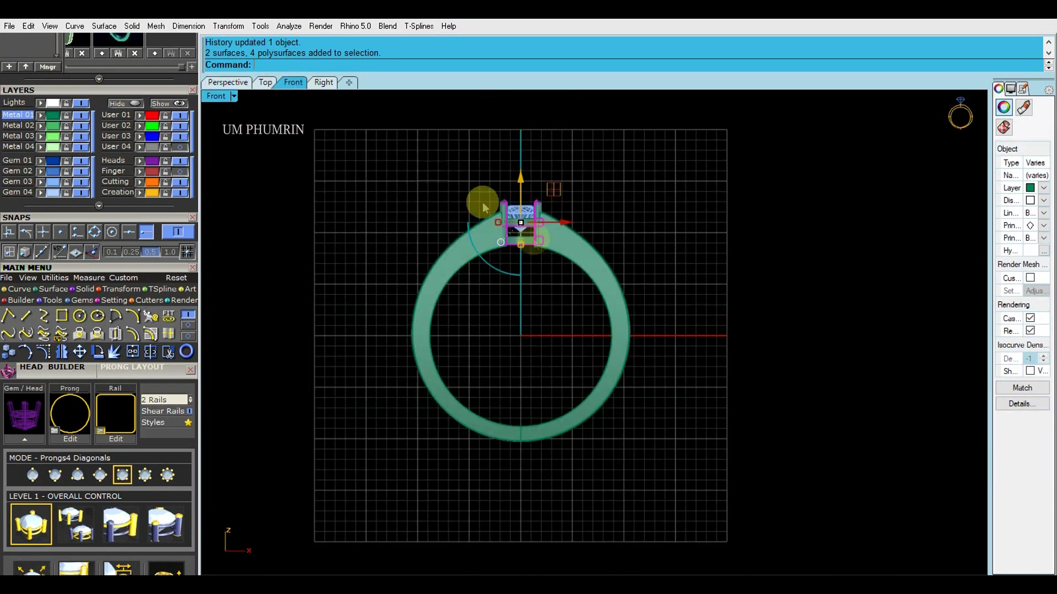
scroll(525, 237, "up", 4)
left_click(388, 182)
scroll(380, 175, "down", 4)
right_click_drag(360, 166, 391, 161)
left_click(241, 85)
scroll(536, 240, "down", 4)
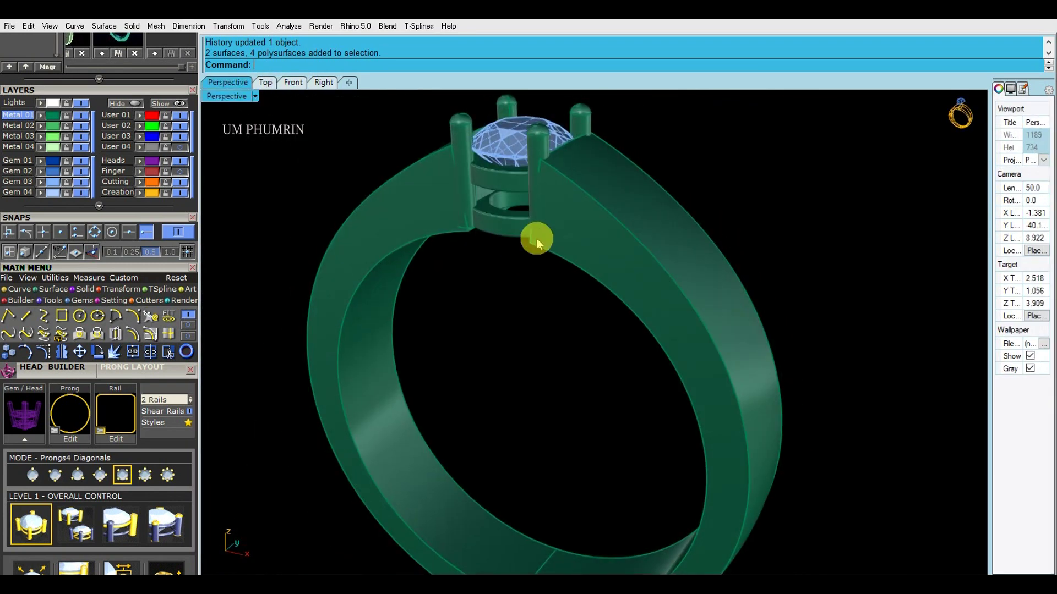
right_click_drag(669, 244, 699, 200)
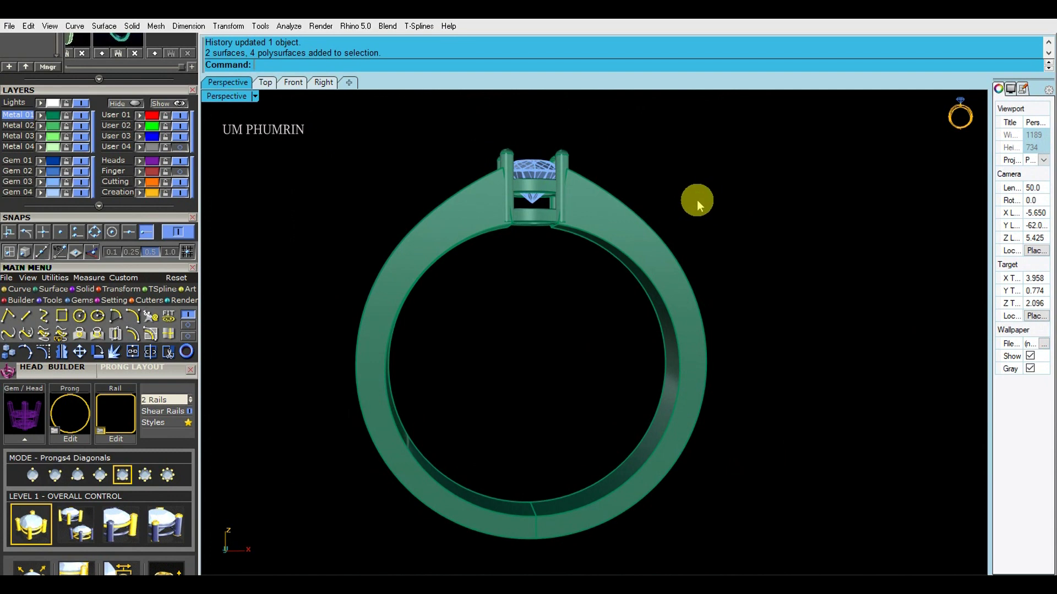
left_click(290, 83)
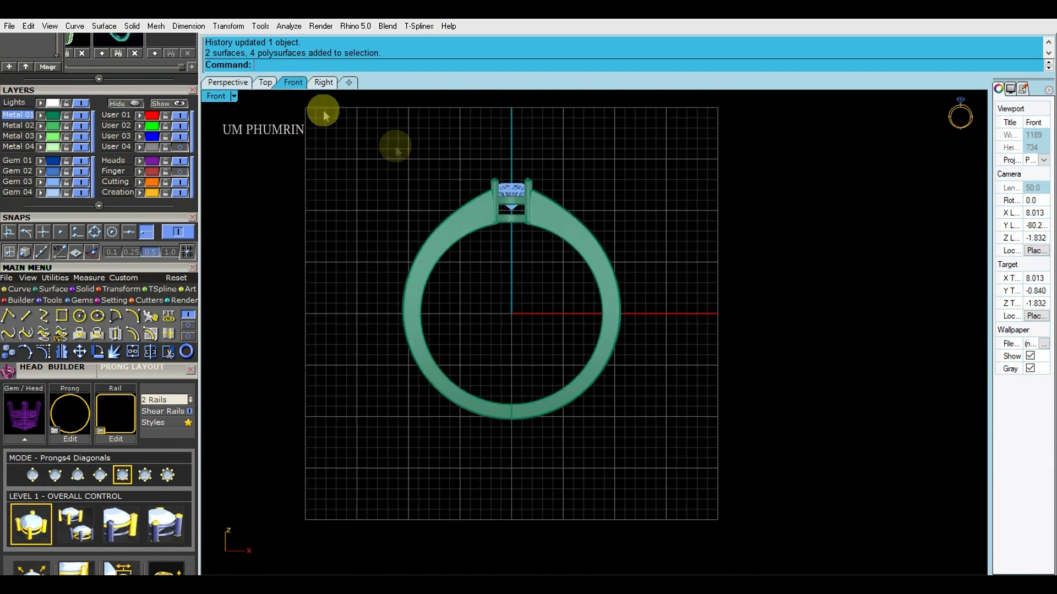
scroll(520, 218, "up", 2)
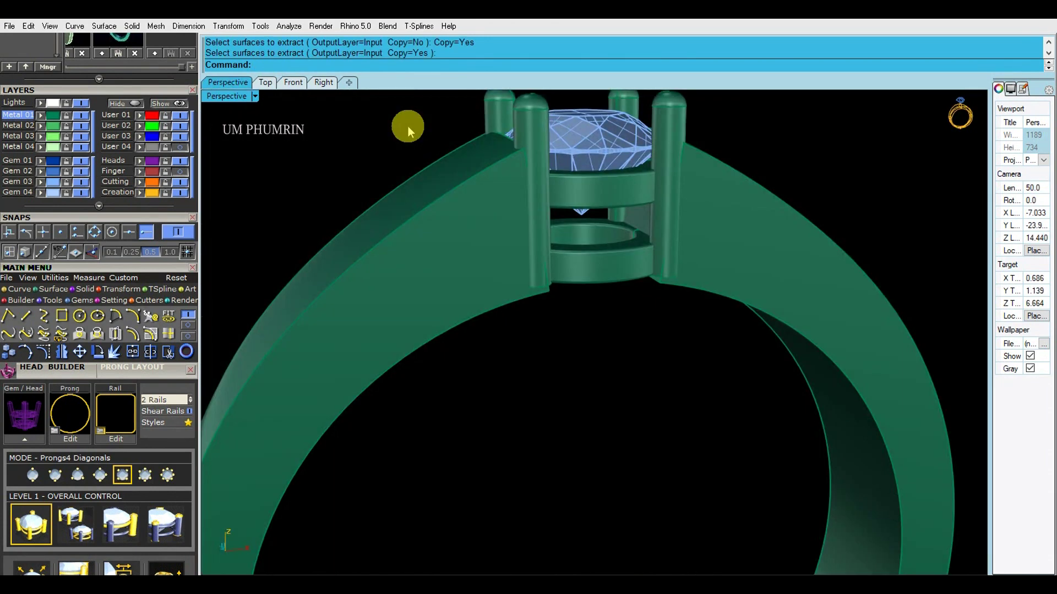
Extract a copy of the right shank half's end face next to the head
type("ee")
key("Return")
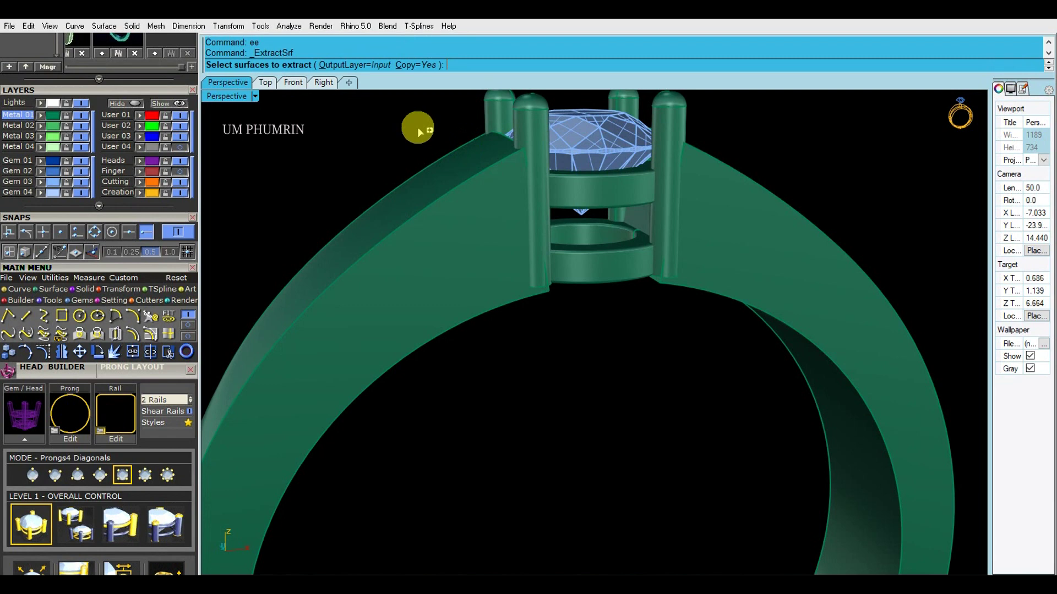
left_click(650, 211)
key("Return")
Adjust the extracted end face with the gumball so that it extends past the shank's edges
left_click_drag(689, 204, 691, 203)
right_click_drag(692, 203, 551, 218)
scroll(550, 218, "up", 5)
left_click_drag(455, 197, 474, 200)
right_click_drag(474, 200, 606, 170)
scroll(637, 246, "down", 3)
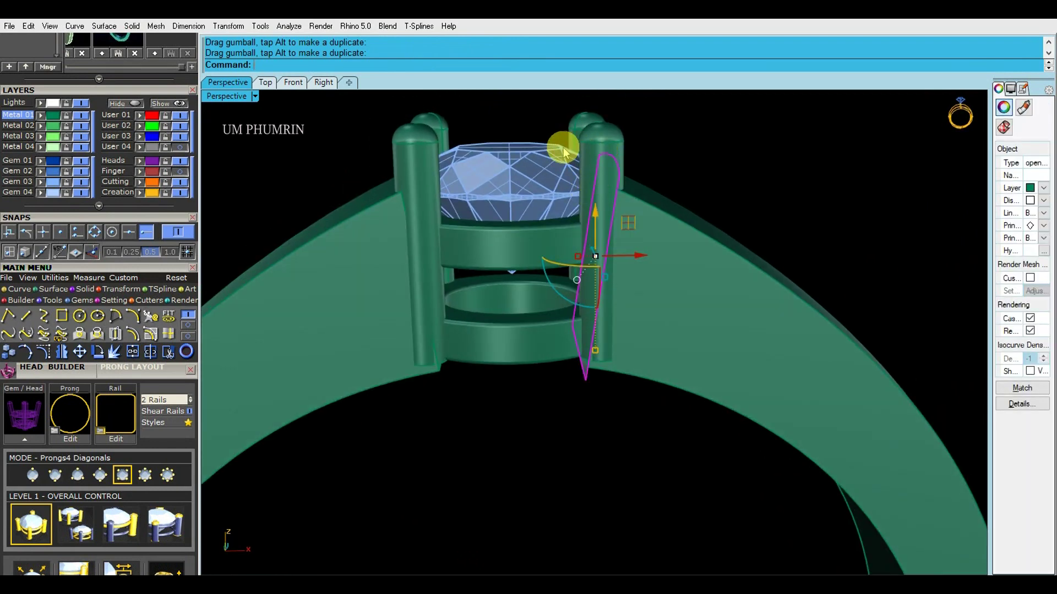
Ungroup the four-prong head so that its prongs can be edited separately
left_click(292, 82)
scroll(544, 192, "up", 5)
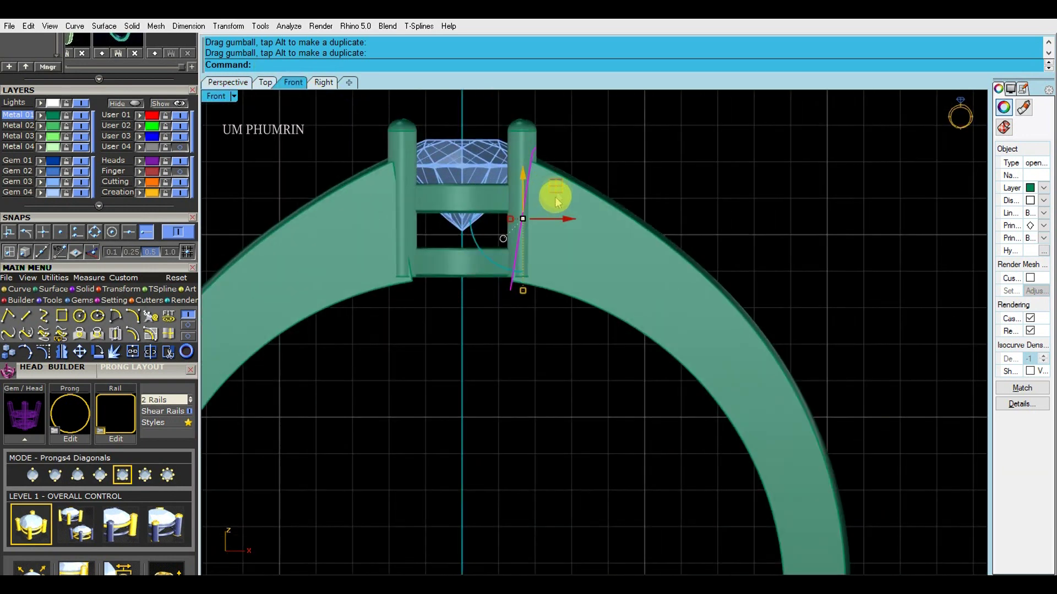
scroll(527, 188, "up", 2)
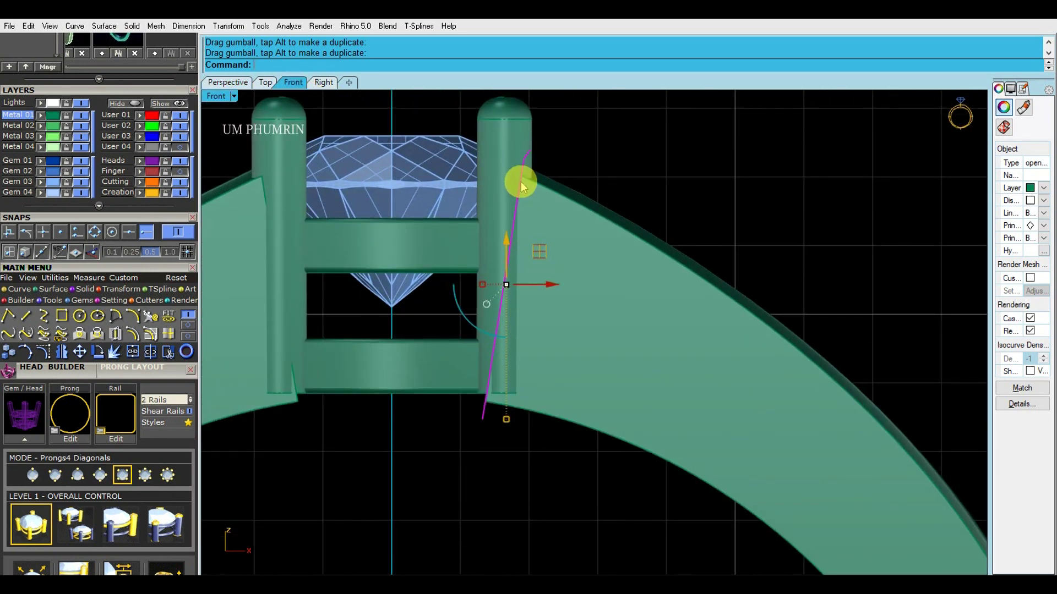
left_click(232, 86)
right_click_drag(545, 173, 311, 120)
left_click(292, 82)
left_click(489, 153)
left_click(233, 85)
right_click_drag(518, 160, 540, 201)
key("Return")
Move one prong next to the right shank half slightly inward along the X axis in the Top view
left_click(534, 202)
left_click(265, 82)
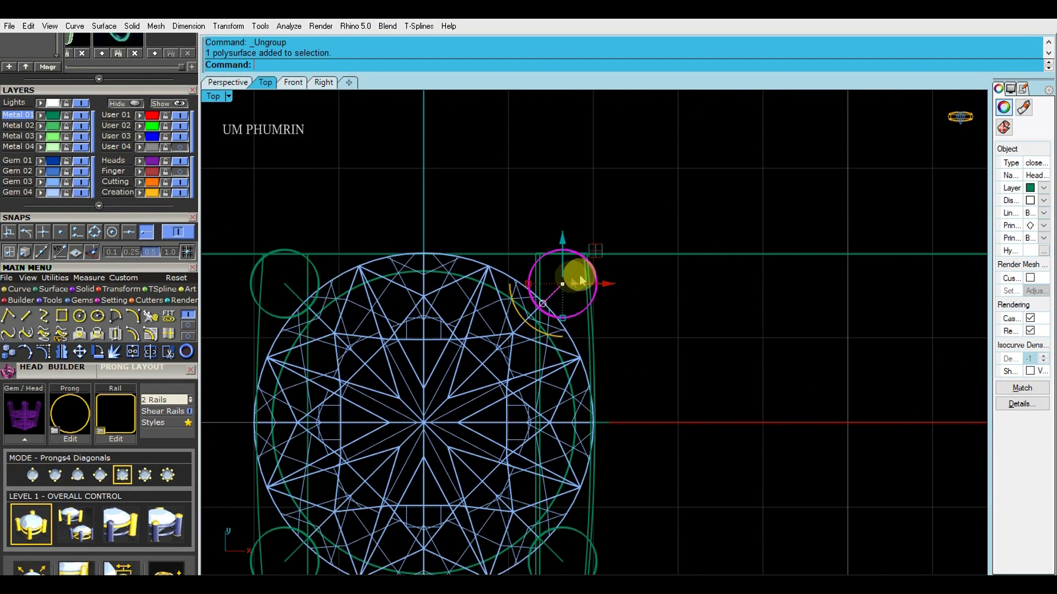
left_click_drag(606, 282, 592, 282)
scroll(577, 267, "up", 4)
scroll(565, 261, "down", 4)
right_click_drag(565, 260, 566, 247)
Delete the other three prongs of the head
left_click(303, 246)
scroll(345, 241, "down", 2)
right_click_drag(345, 241, 368, 187)
left_click(308, 413, "shift")
left_click(531, 447, "shift")
key("Delete")
Fine-tune the remaining prong's position against the gem's edge
scroll(533, 213, "up", 3)
left_click(534, 215)
scroll(533, 215, "up", 2)
scroll(549, 195, "up", 4)
left_click_drag(551, 193, 555, 199)
Mirror the remaining prong across the Y axis through the origin
scroll(551, 201, "down", 8)
type("mi")
key("Return")
type("0")
key("Return")
left_click(347, 195)
Mirror both prongs across the X axis through the origin to complete the set of four
type("mi")
key("Return")
type("0")
key("Return")
left_click(703, 313)
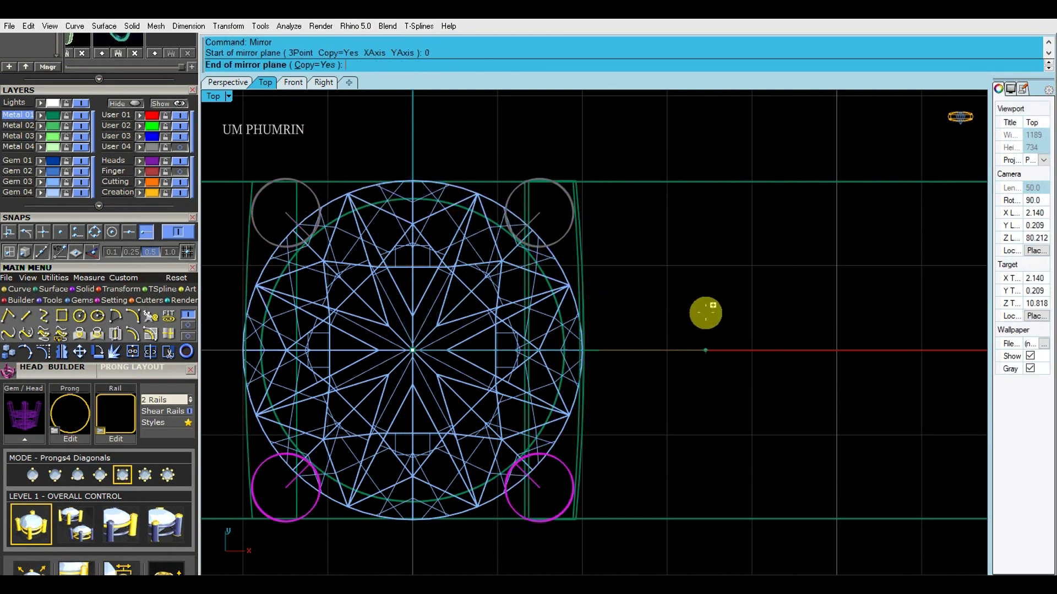
left_click(350, 161)
Duplicate the front side edge of the extended end face as a curve and delete the face
left_click(228, 83)
scroll(396, 196, "down", 5)
mouse_move(396, 196)
right_mouse_down()
mouse_move(684, 202)
mouse_move(500, 231)
mouse_move(542, 226)
right_mouse_up()
scroll(543, 228, "up", 7)
left_click(543, 228)
right_click_drag(609, 207, 573, 184)
type("d")
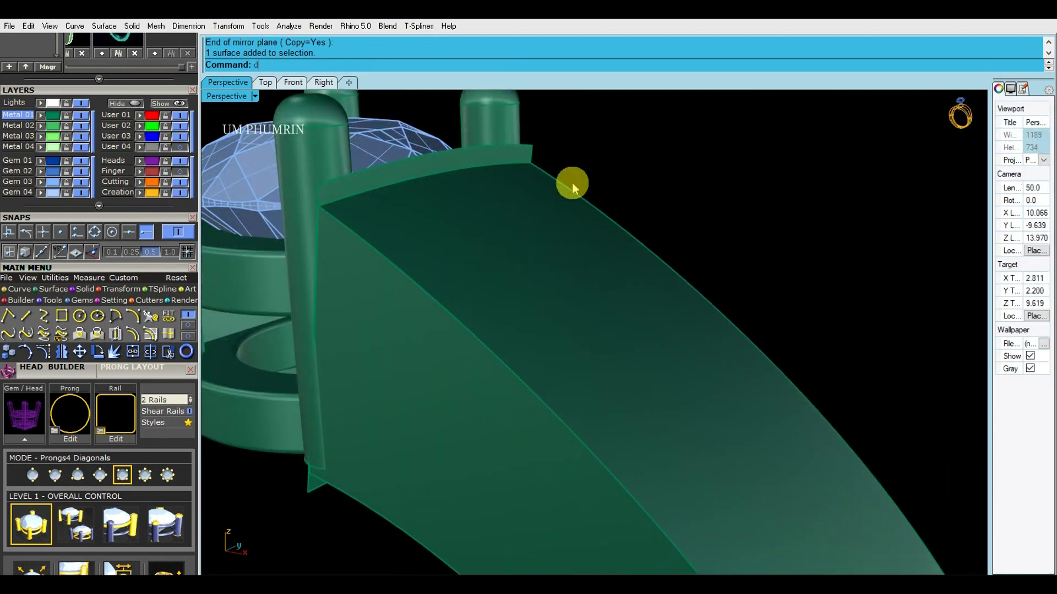
left_click(318, 197)
key("Return")
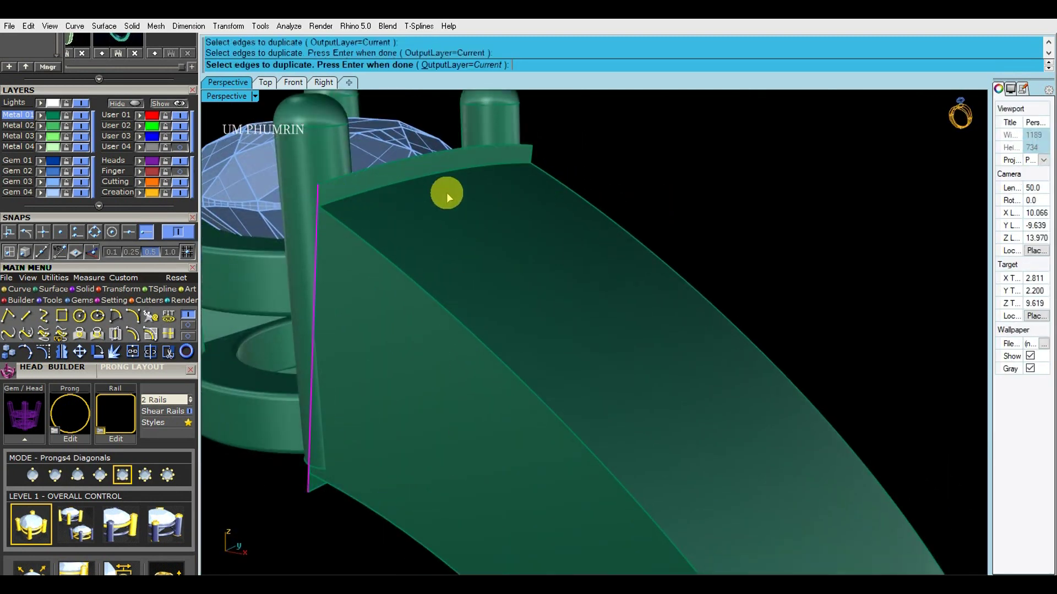
left_click(456, 163)
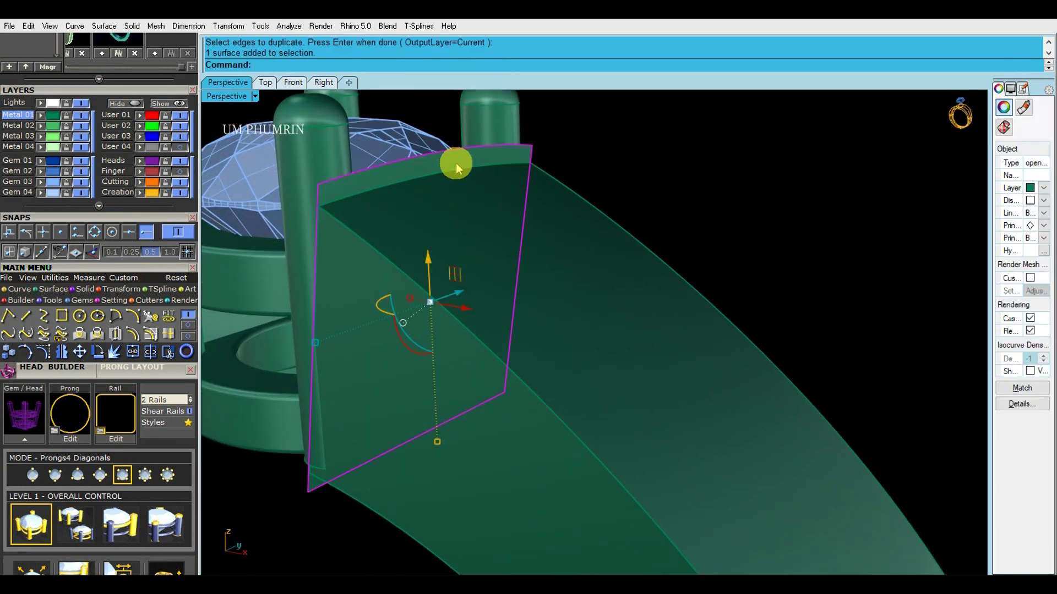
key("Delete")
Mirror the duplicated edge curve across the X axis through the origin to the shank's other side
left_click(321, 193)
right_click(482, 210)
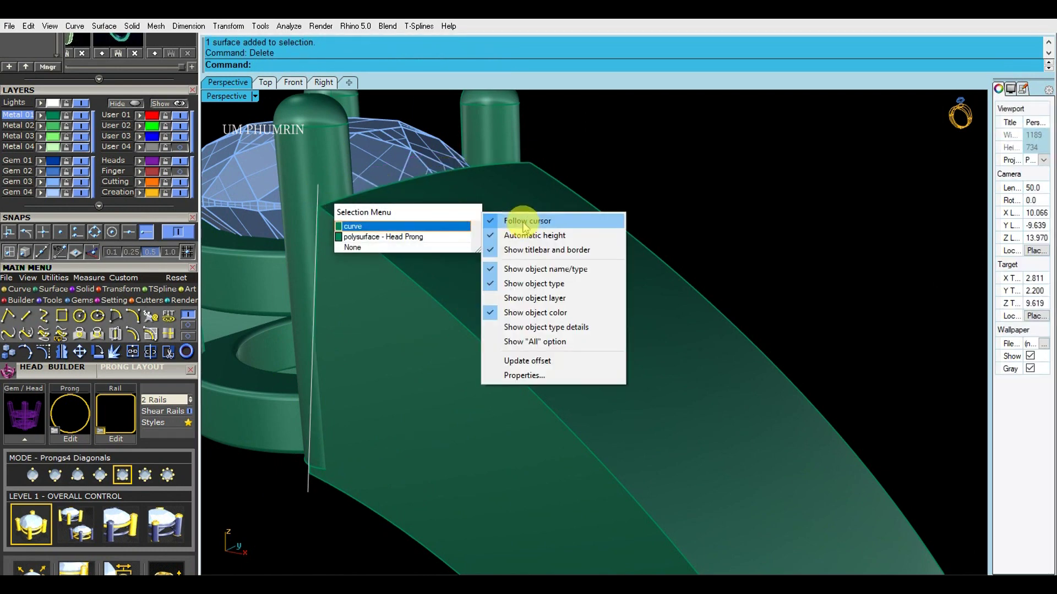
left_click(537, 208)
scroll(537, 207, "down", 4)
right_click_drag(537, 208, 491, 279)
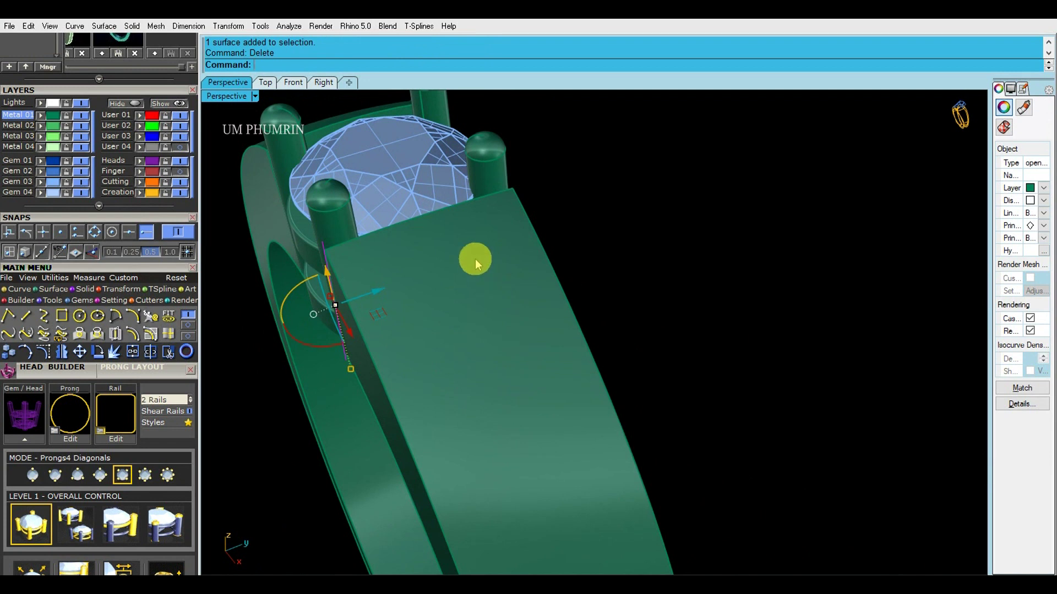
type("mirror")
key("Return")
type("0")
key("Return")
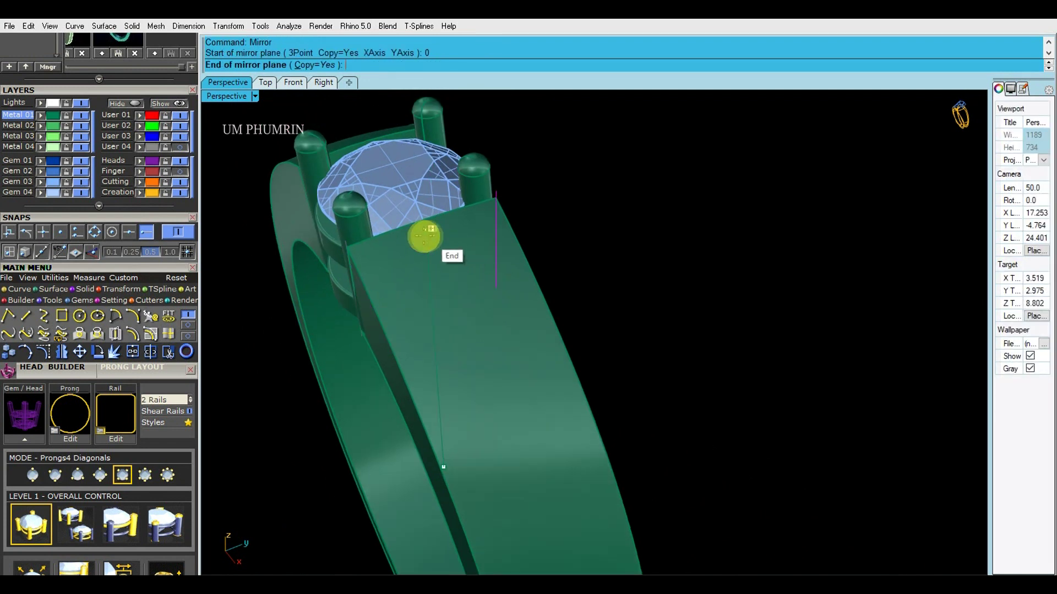
left_click(497, 191)
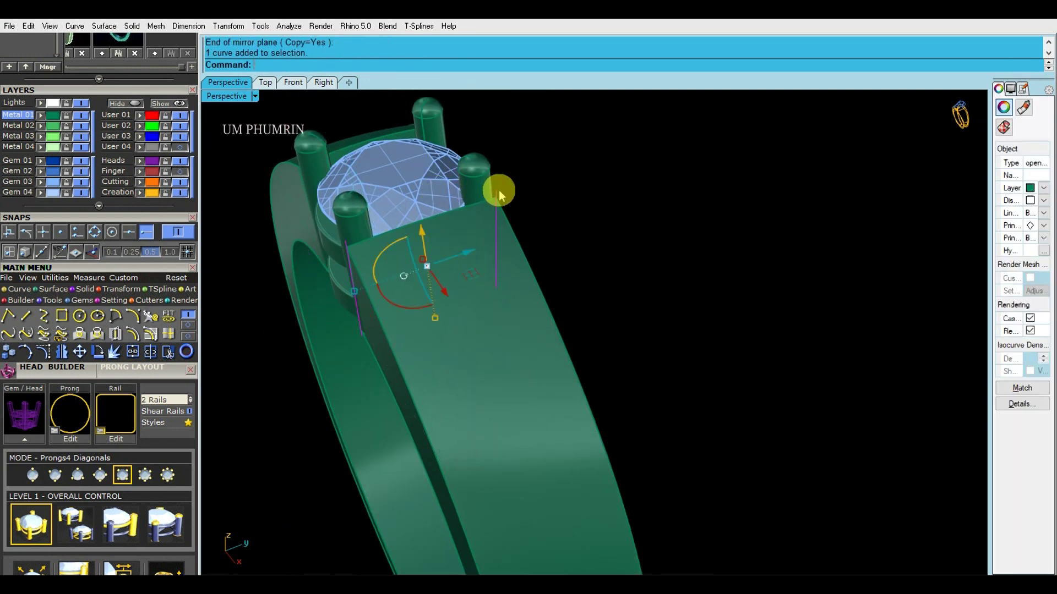
Create one tween curve midway between the two mirrored edge curves
type("TweenCurves")
key("Return")
key("Return")
right_click_drag(499, 189, 613, 190)
scroll(417, 216, "up", 5)
key("Return")
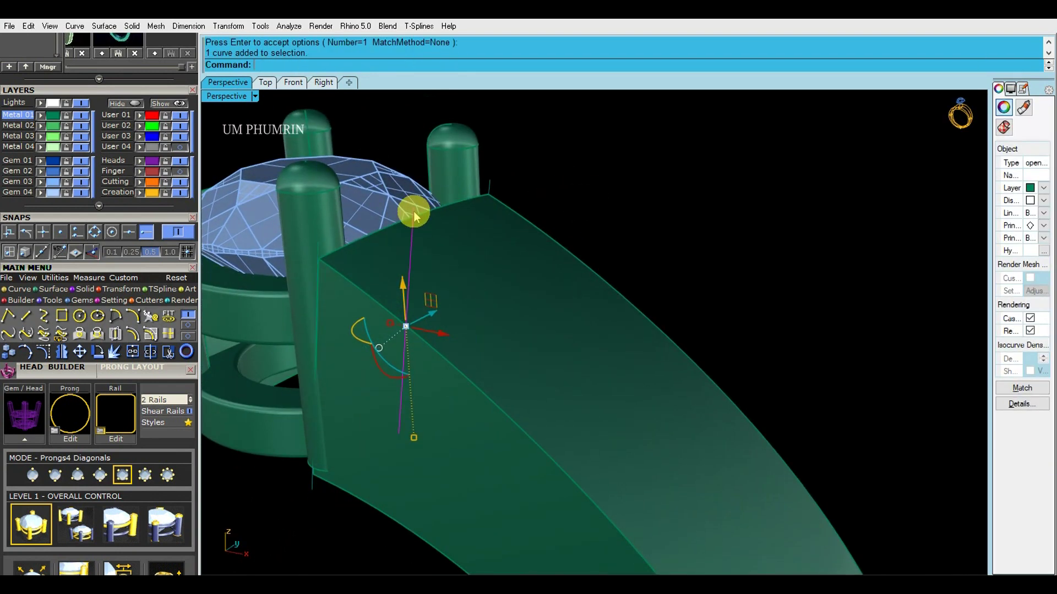
Extend the upper end of the middle curve by about 0.23 with an arc extension
left_click(186, 324)
left_click(115, 315)
left_click(413, 207)
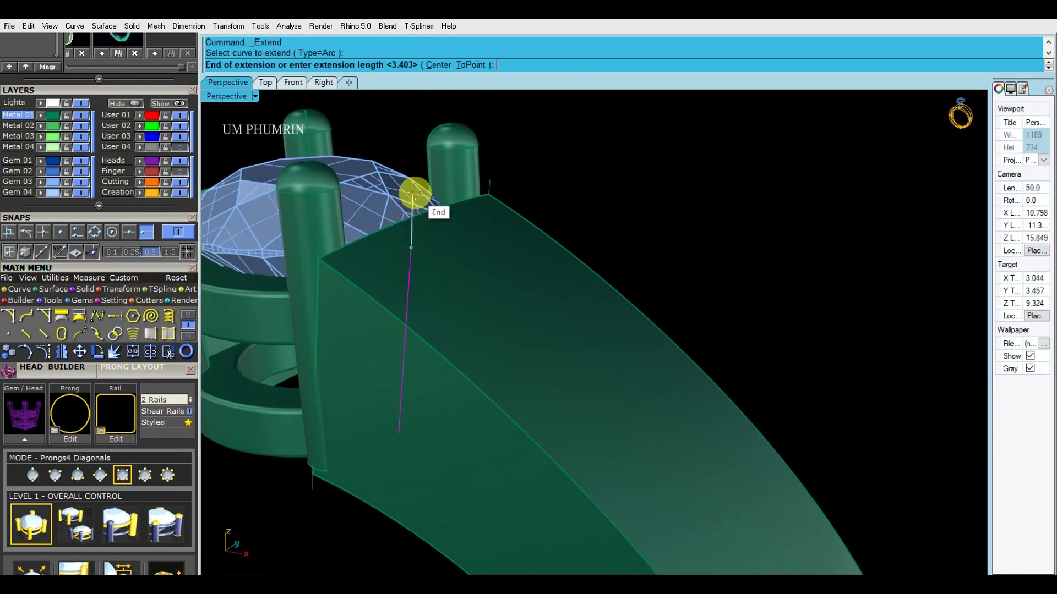
scroll(420, 197, "up", 2)
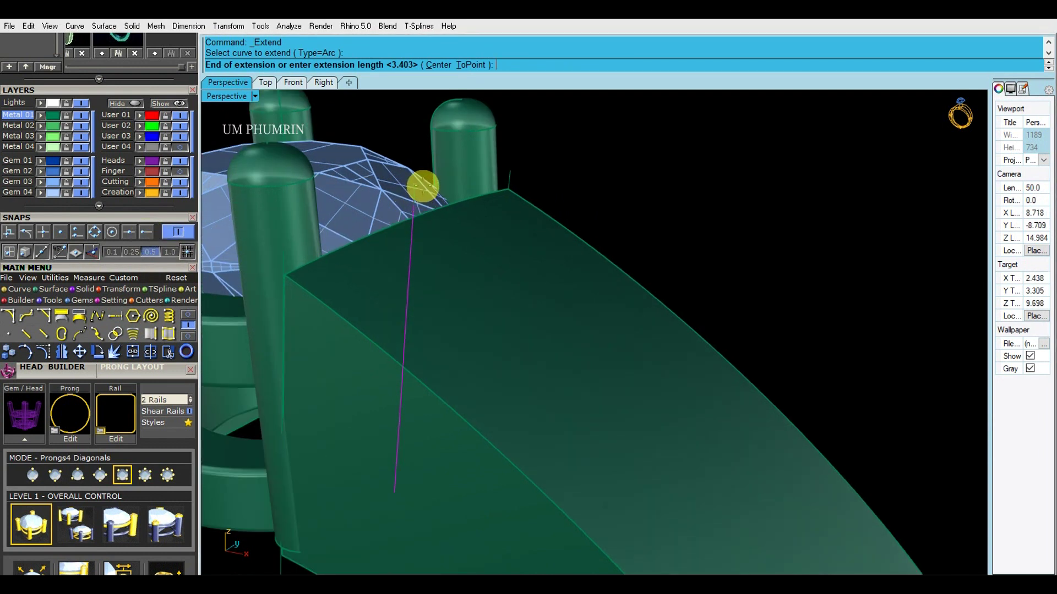
left_click(422, 187)
left_click(508, 180)
key("Escape")
Rebuild the two side curves and the middle curve together
left_click(508, 181)
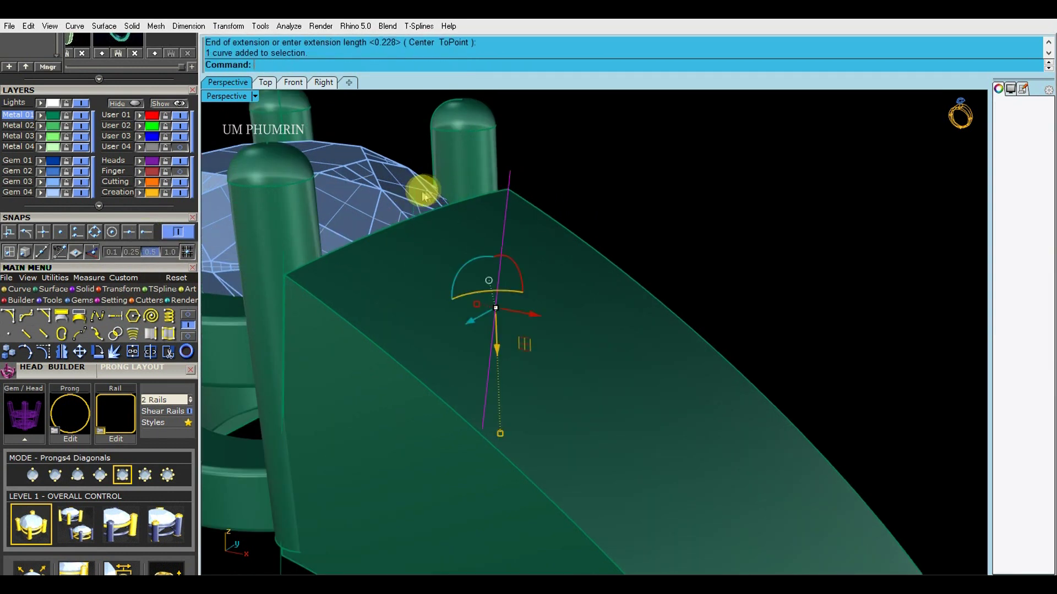
left_click(413, 190, "shift")
right_click(336, 231)
left_click(284, 258, "shift")
right_click(284, 259)
type("Re")
key("Return")
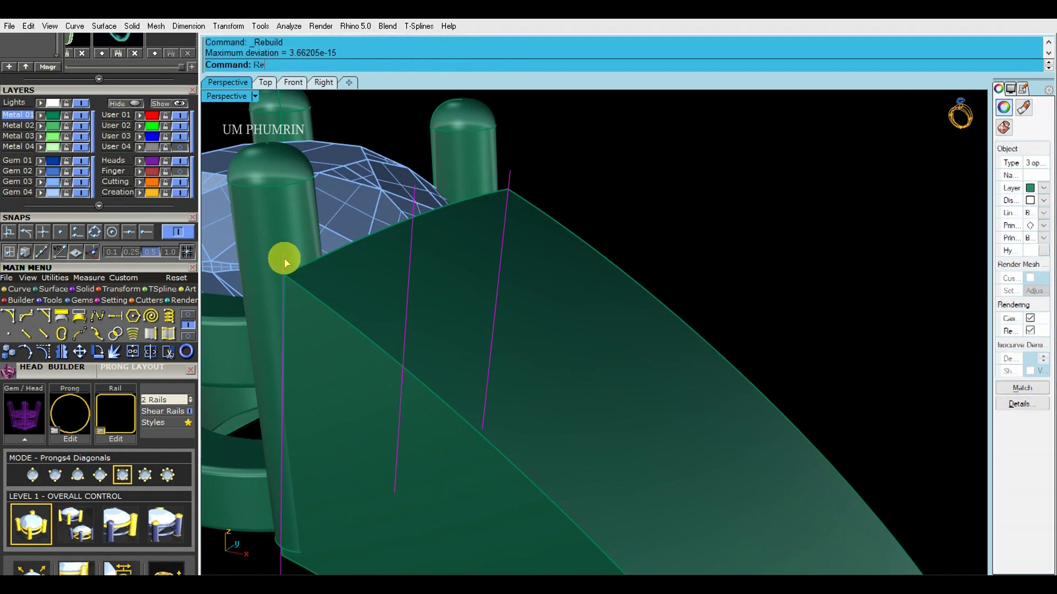
key("Return")
Loft a surface through the three rebuilt curves and delete the curves
type("Lo")
key("Return")
key("Return")
type("De")
key("Return")
Rotate the lofted surface about its upper end to a steeper angle in the Front view and nudge it sideways
left_click(404, 268)
scroll(382, 232, "down", 5)
right_click_drag(382, 231, 421, 229)
left_click(293, 83)
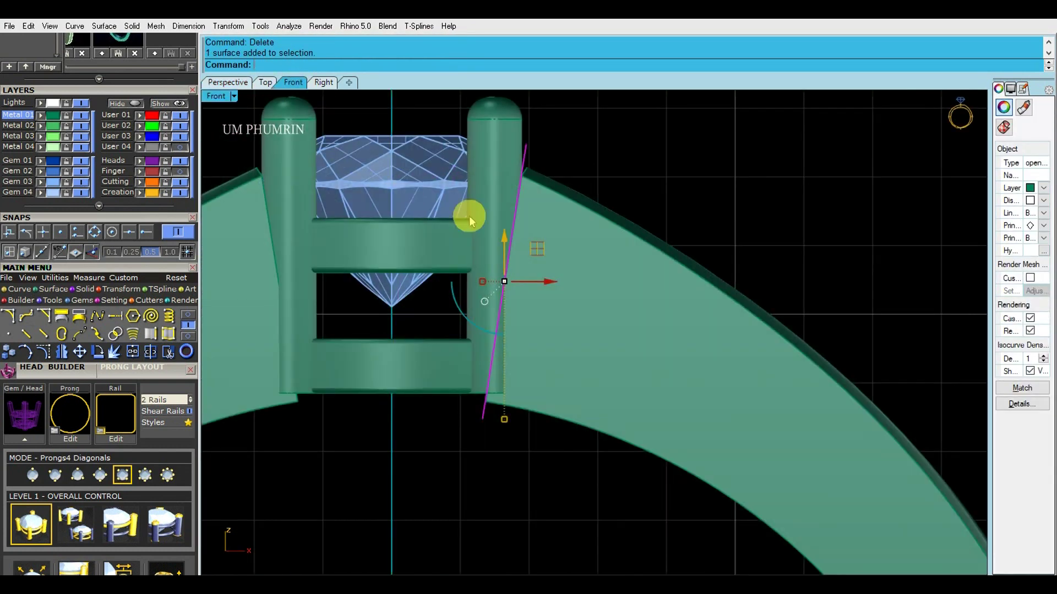
right_click_drag(504, 295, 458, 286)
type("r")
key("Return")
left_click(472, 166)
left_click(461, 349)
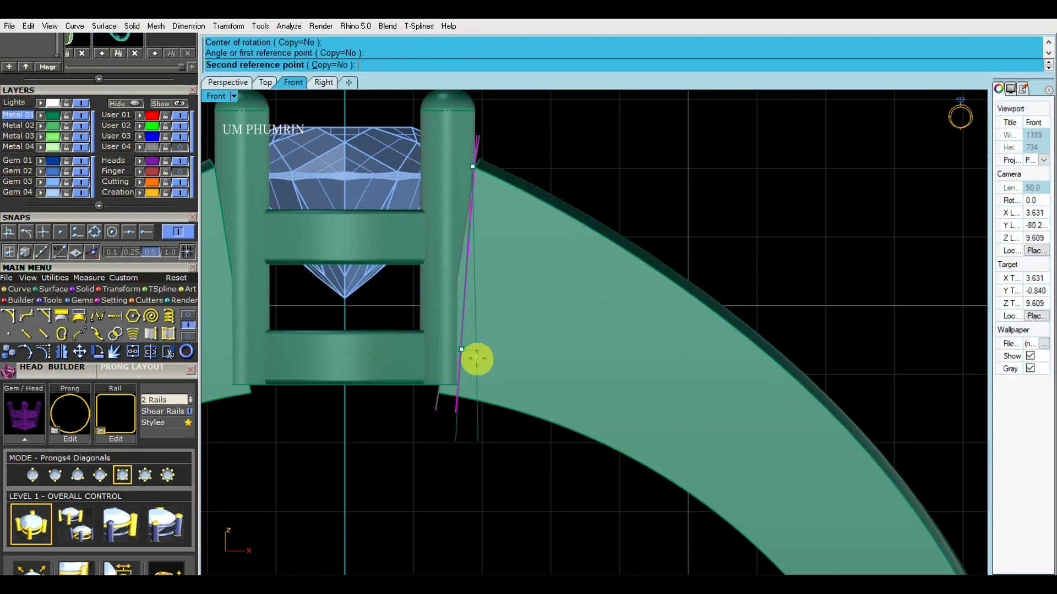
left_click(477, 360)
left_click_drag(488, 233, 507, 259)
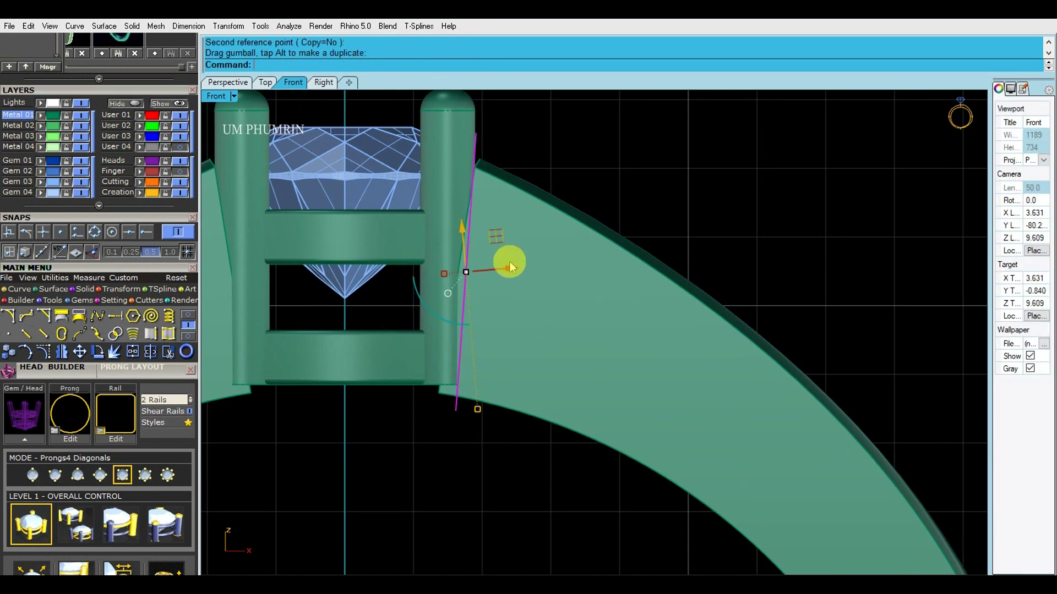
Offset the lofted surface outward from the head into a solid collar, deleting the input surface
left_click(236, 88)
right_click_drag(462, 259, 474, 223)
type("PO")
key("Return")
type("FlipAll )")
key("Return")
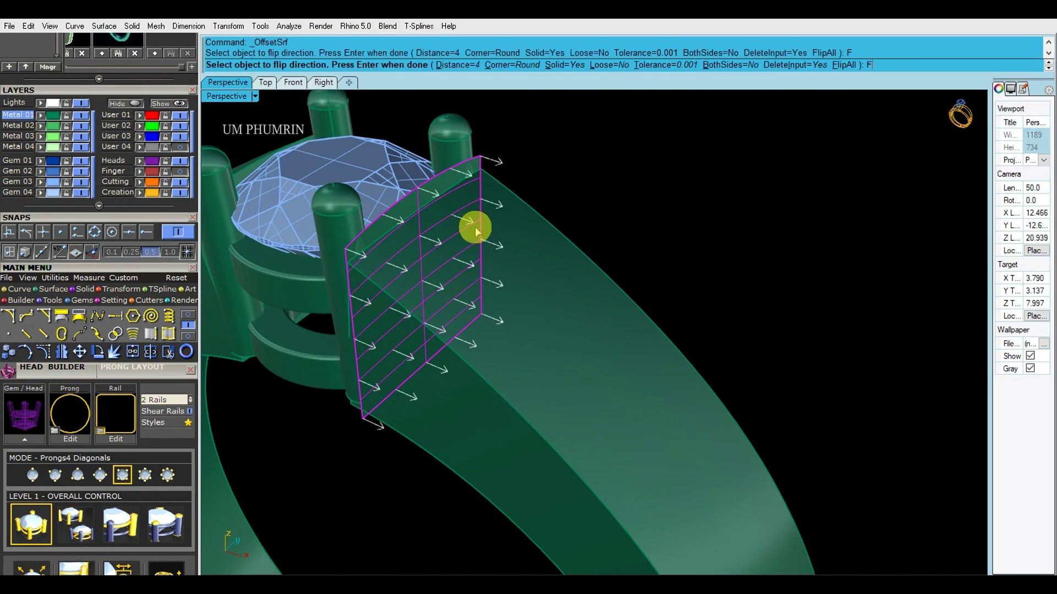
type(".")
key("Return")
Adjust the solid collar slightly with the gumball
right_click_drag(533, 175, 413, 160)
left_click(412, 160)
scroll(318, 331, "up", 2)
left_click_drag(311, 326, 320, 328)
key("Escape")
Select the parts around the head and turn off their surface isocurves
scroll(324, 327, "down", 6)
right_click_drag(324, 327, 524, 295)
scroll(523, 295, "down", 4)
left_click_drag(629, 238, 493, 316)
left_click(1029, 370)
left_click(876, 317)
Mirror the solid collar across the Y axis through the origin onto the left shank half
scroll(593, 237, "down", 5)
left_click(576, 231)
mouse_move(608, 238)
right_mouse_down()
mouse_move(626, 249)
mouse_move(610, 256)
right_mouse_up()
type("mi")
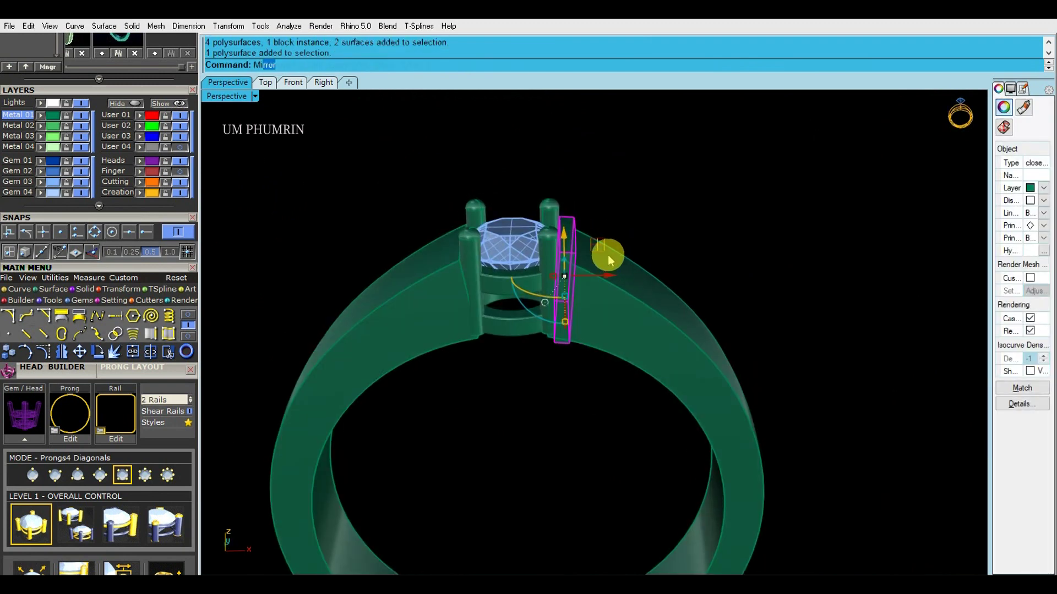
key("Return")
type("0")
key("Return")
left_click(560, 176)
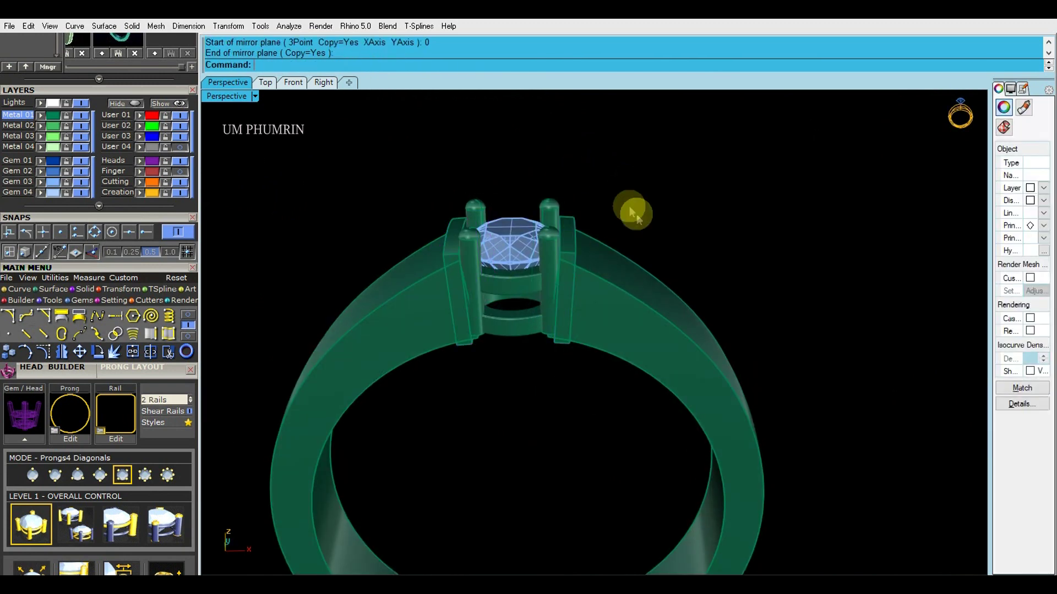
key("Escape")
Save the ring file with the two mirrored collars
right_click_drag(630, 206, 652, 162)
right_click_drag(532, 262, 501, 232)
key("ctrl+s")
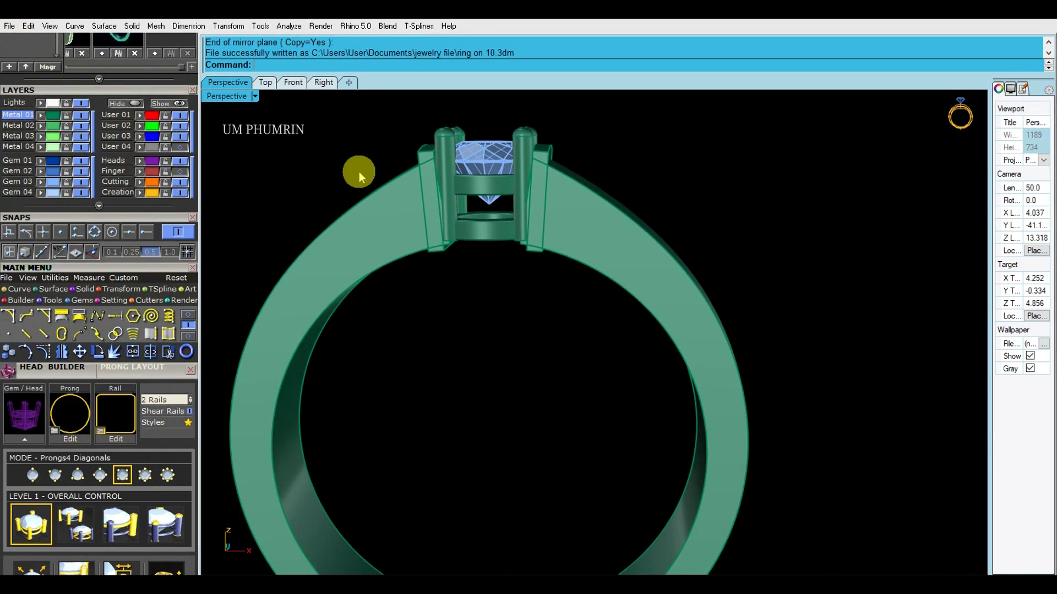
Examine how the collars, prongs and lower head rail meet the shank's inner edge in the Front view
scroll(437, 186, "down", 4)
right_click_drag(437, 187, 478, 203)
scroll(503, 214, "up", 4)
left_click(504, 220)
left_click(293, 82)
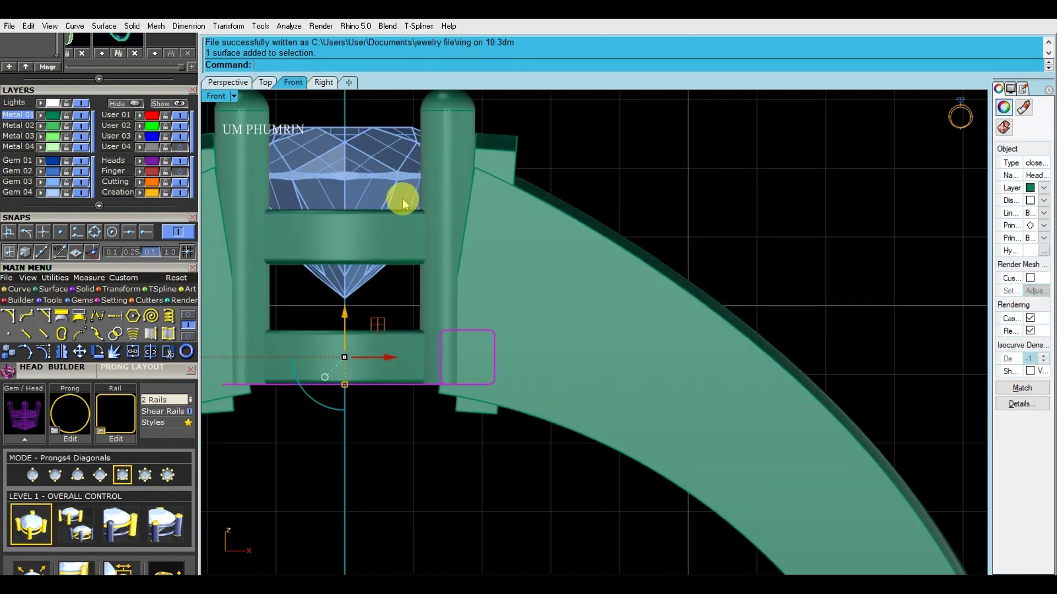
scroll(431, 208, "down", 2)
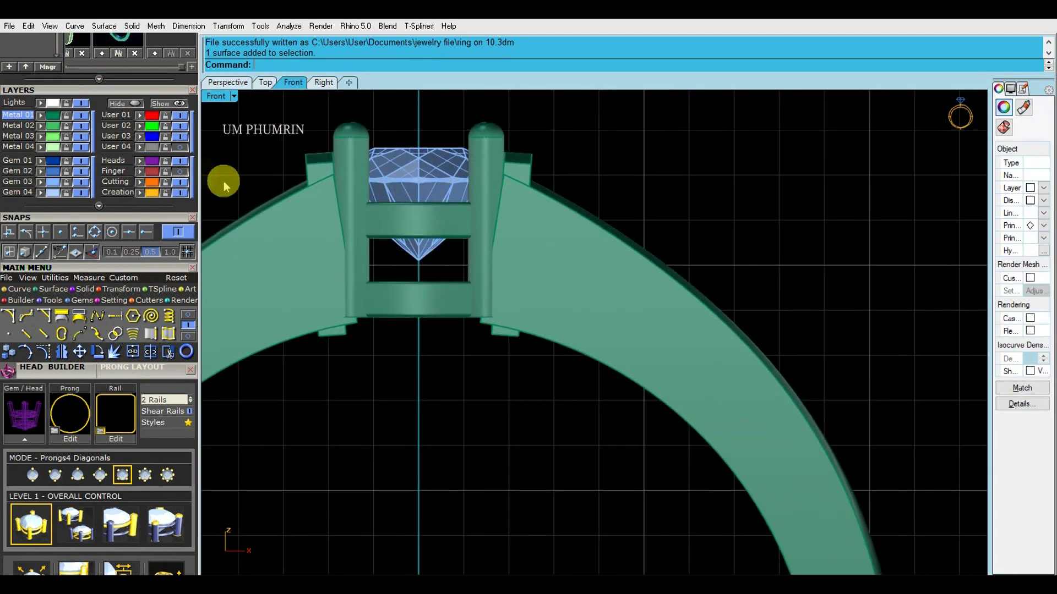
left_click(377, 236)
scroll(420, 290, "up", 3)
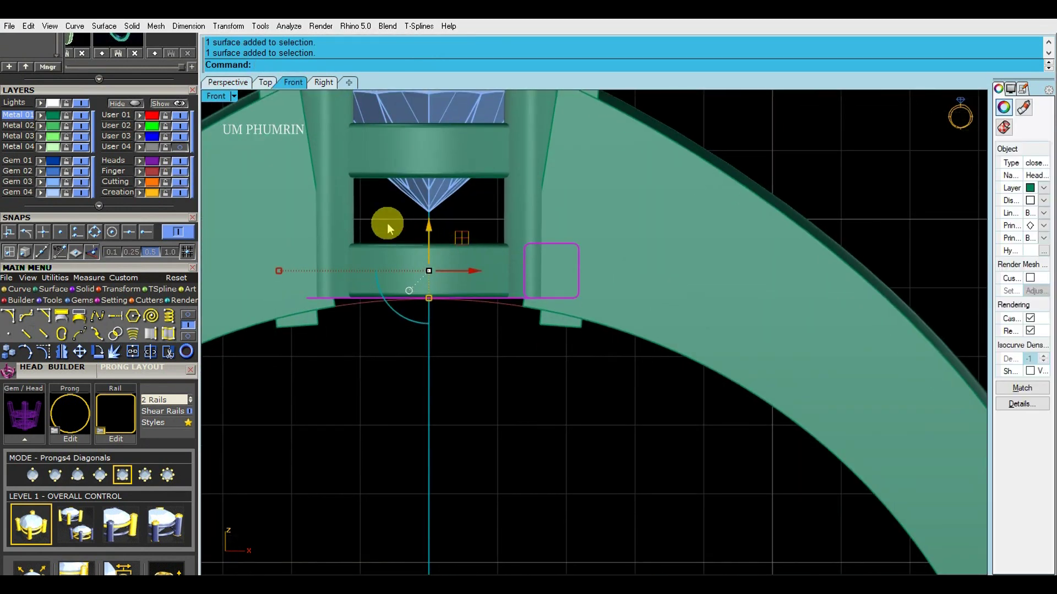
left_click(388, 223)
left_click(388, 222)
scroll(394, 250, "down", 4)
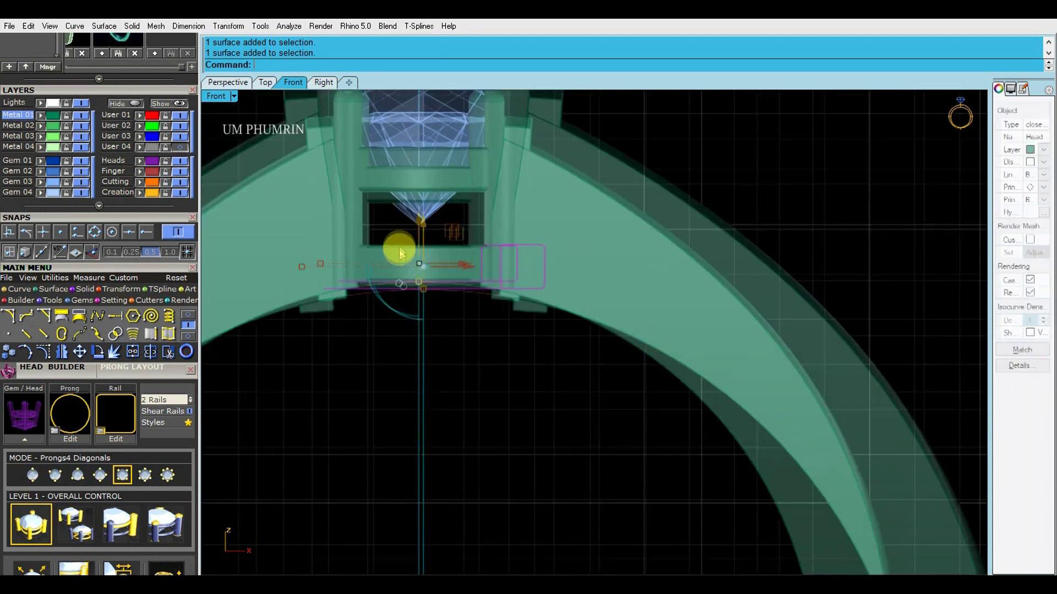
right_click_drag(396, 255, 397, 229)
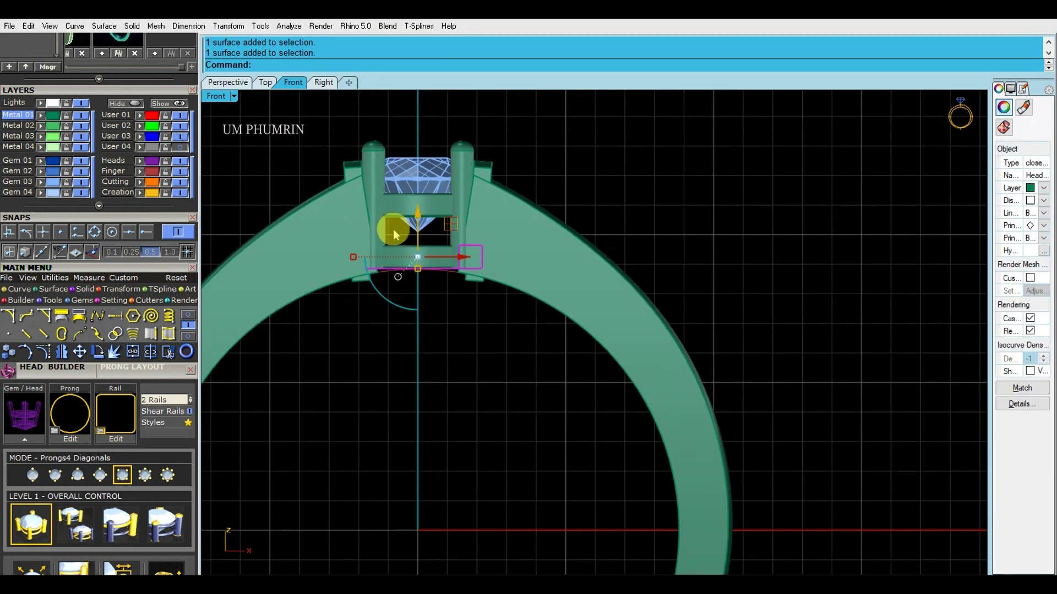
left_click(397, 237)
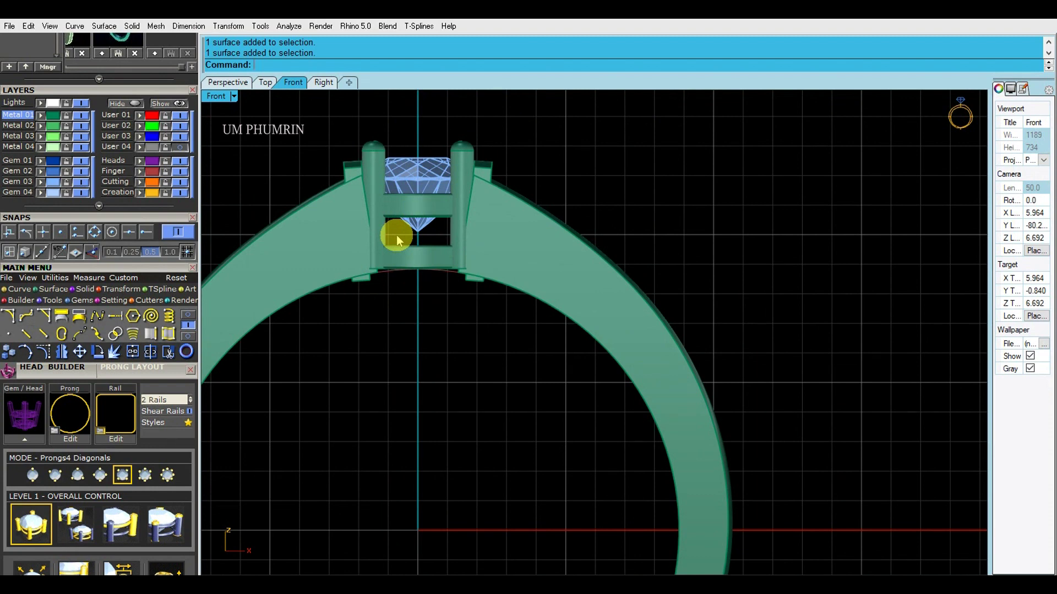
scroll(397, 236, "down", 4)
scroll(385, 223, "up", 4)
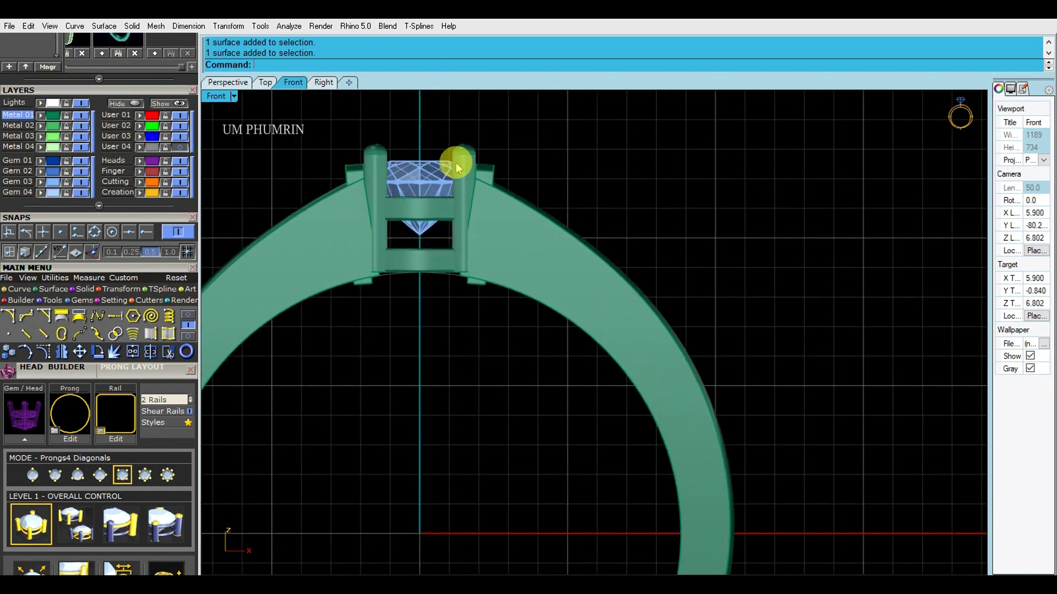
scroll(453, 162, "up", 2)
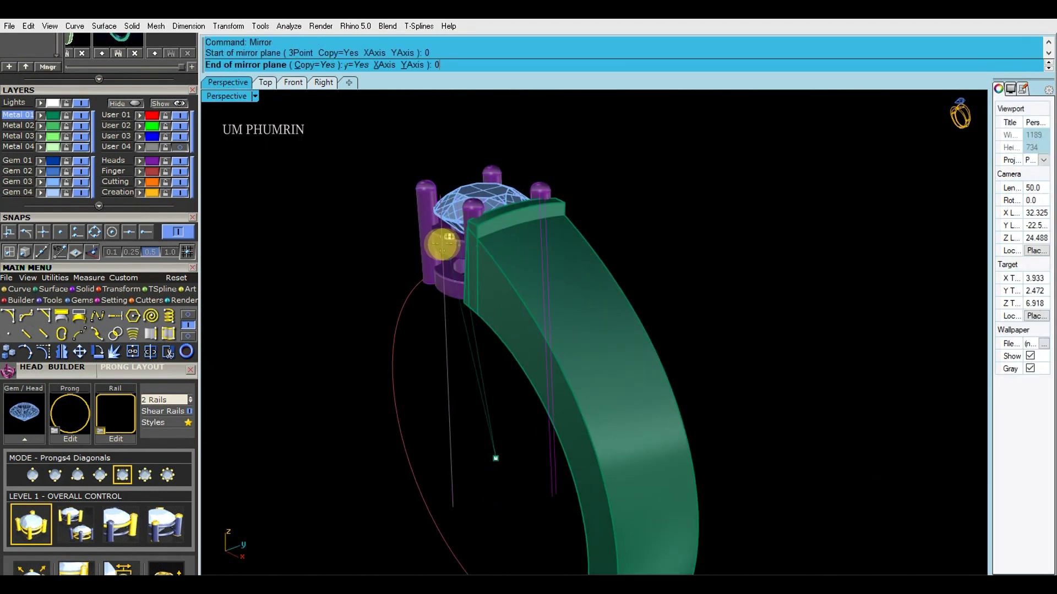
Delete the extra vertical curve beside the head
right_click_drag(602, 269, 559, 288)
left_click(497, 380)
key("Delete")
Mirror the remaining vertical curve across the X axis through the origin and select both curves
left_click_drag(473, 362, 436, 348)
type("mirror")
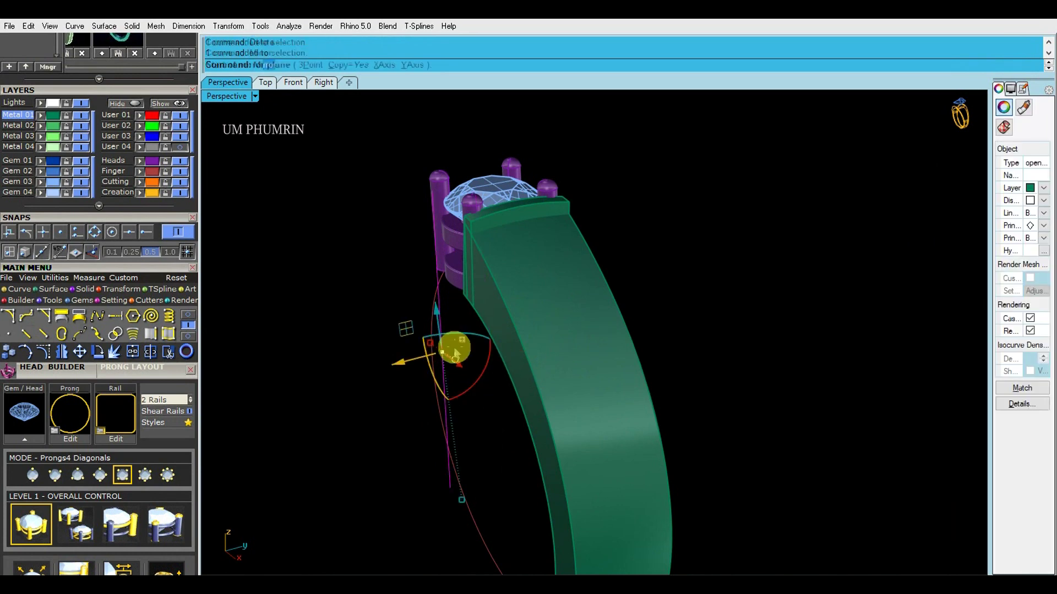
key("Return")
type("0")
key("Return")
left_click(386, 293)
right_click_drag(579, 301, 627, 317)
left_click(581, 205, "shift")
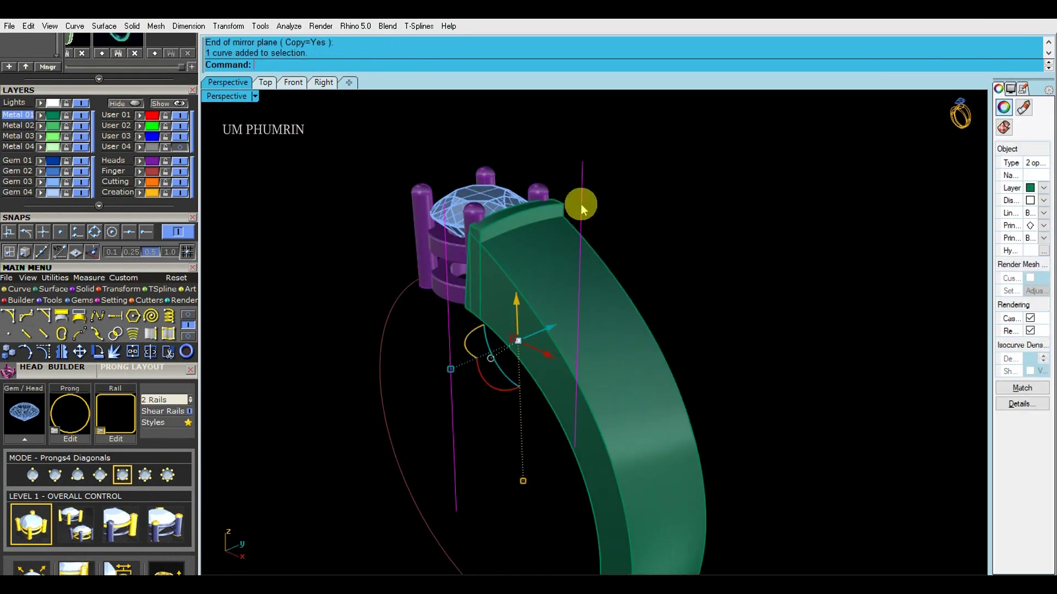
Create a flat cutting surface between the two vertical curves beside the head and delete the curves
key("Return")
key("Delete")
Try a Boolean difference of the half shank with the flat cutting surface and undo it
right_click_drag(555, 229, 617, 210)
left_click(628, 232)
type("bd")
key("Return")
left_click(504, 289)
key("Return")
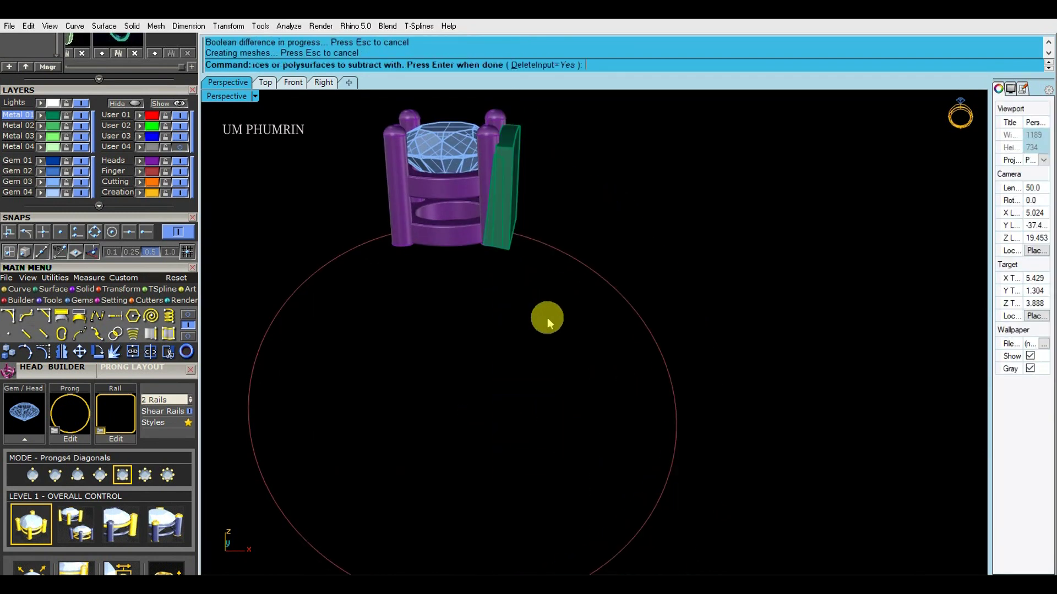
key("ctrl+z")
Flip the direction of the flat cutting surface at the shank's head end
left_click(538, 308)
mouse_move(553, 328)
right_mouse_down()
mouse_move(529, 330)
mouse_move(544, 330)
right_mouse_up()
type("fli")
key("Return")
Turn on backface colouring in the Perspective view's Shaded display settings
left_click(863, 259)
left_click(1010, 88)
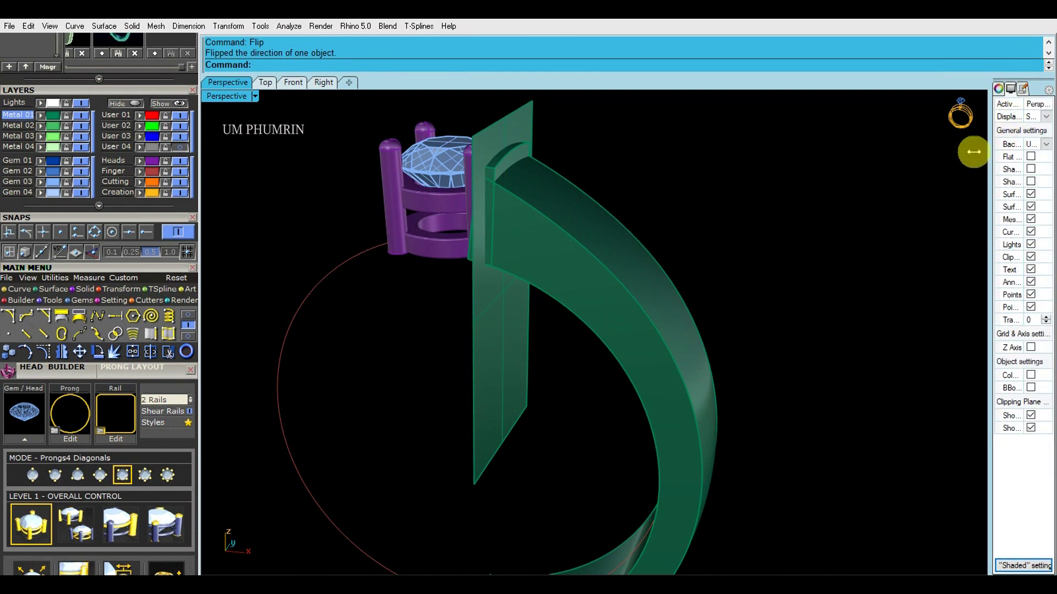
right_click_drag(748, 285, 832, 275)
left_click_drag(953, 120, 984, 123)
right_click_drag(770, 193, 671, 212)
right_click_drag(731, 227, 755, 260, "shift")
Trim the half shank's head end by Boolean difference with the flipped cutting surface
left_click(707, 285)
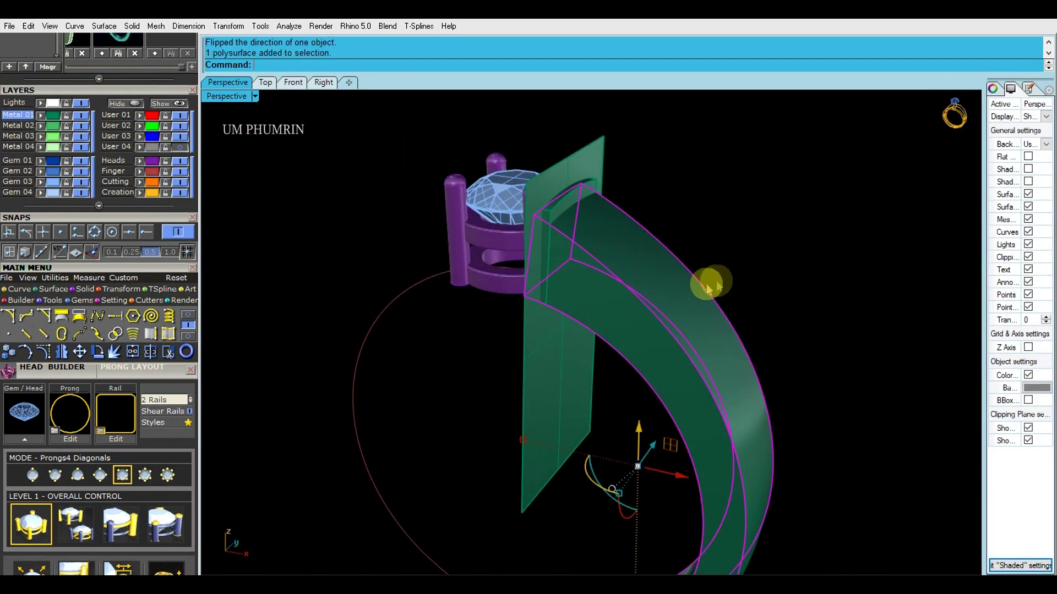
right_click_drag(708, 285, 717, 250, "shift")
type("V")
left_click(595, 329)
key("Return")
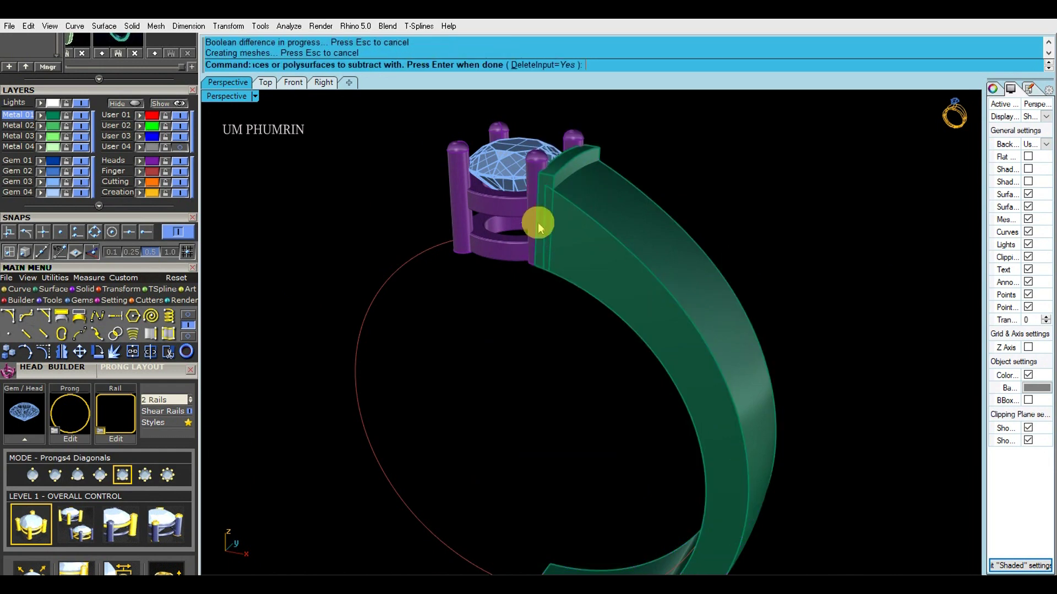
Mirror the trimmed half shank and its collar through the origin to form the opposite side of the ring
scroll(537, 227, "down", 4)
right_click_drag(577, 227, 691, 229)
scroll(585, 209, "up", 4)
left_click(584, 199)
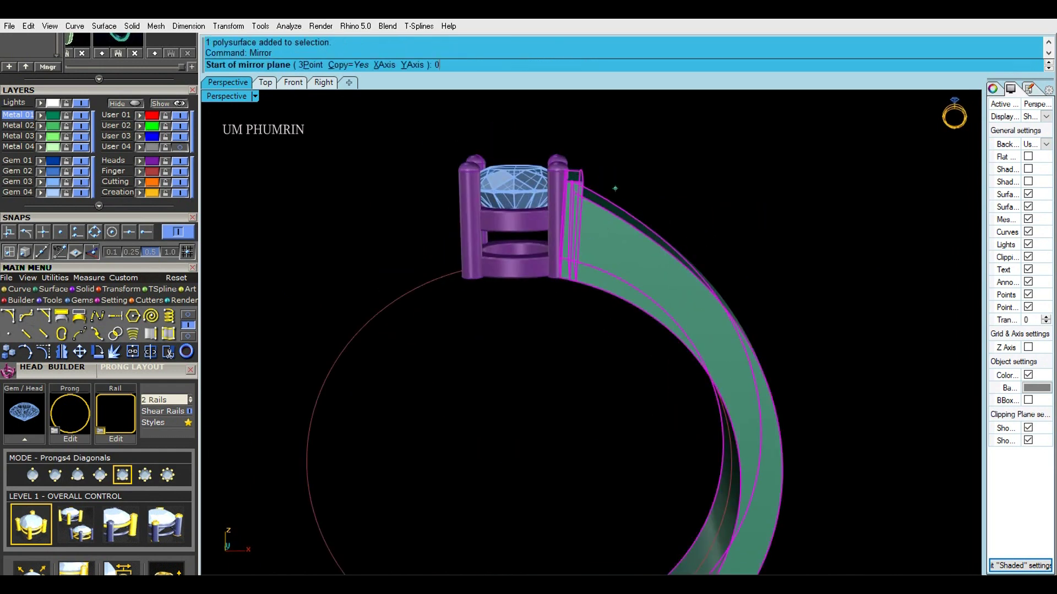
key("Return")
left_click(604, 188)
left_click(702, 191)
Set the Top view to Shaded display and open the four-prong head for editing in Head Builder
scroll(699, 188, "down", 5)
scroll(569, 185, "up", 5)
right_click_drag(569, 184, 610, 336)
scroll(610, 249, "up", 5)
mouse_move(610, 249)
right_mouse_down()
mouse_move(605, 278)
mouse_move(603, 256)
right_mouse_up()
left_click(606, 278)
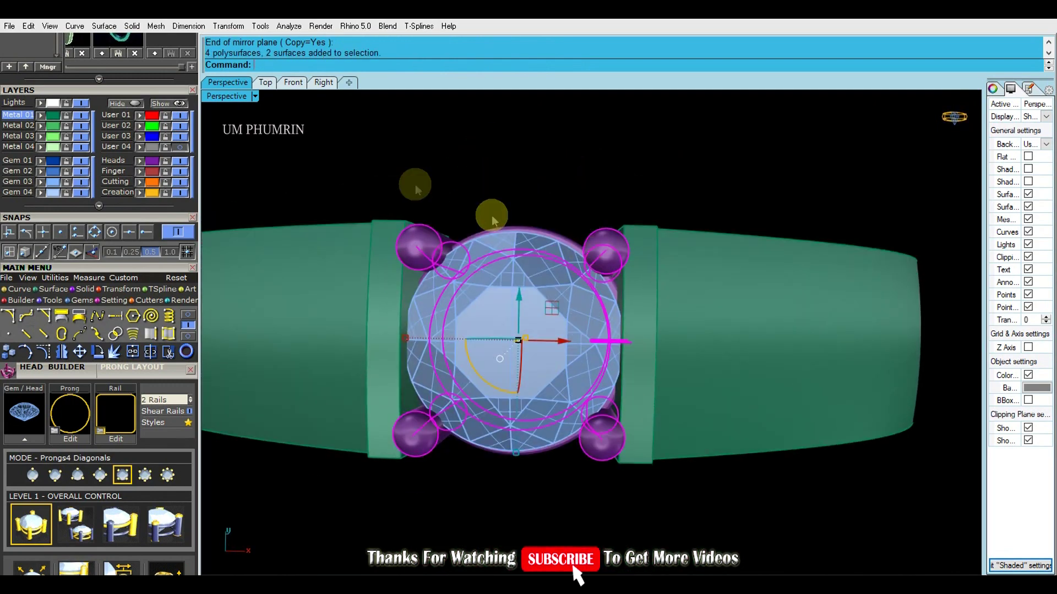
left_click(266, 82)
scroll(453, 197, "down", 2)
left_click(228, 96)
left_click(269, 57)
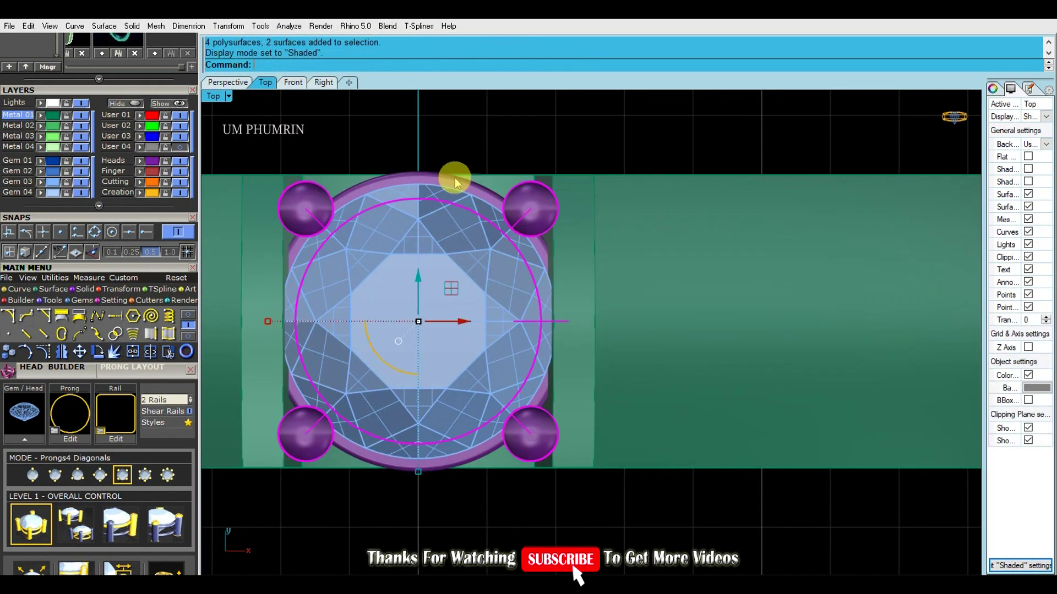
left_click(488, 195)
left_click(514, 208)
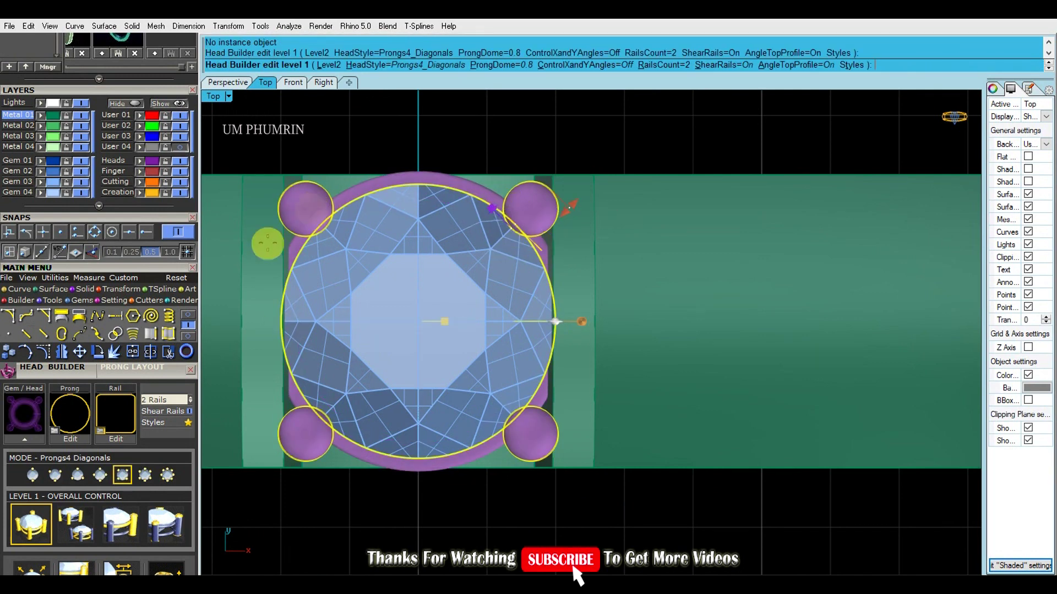
Switch Head Builder to the prongs and rails level in a four-view layout and set the lower rail's X offset to 0 mm
left_click(238, 84)
right_click_drag(553, 255, 542, 195)
right_click_drag(511, 243, 567, 209)
scroll(559, 229, "down", 2)
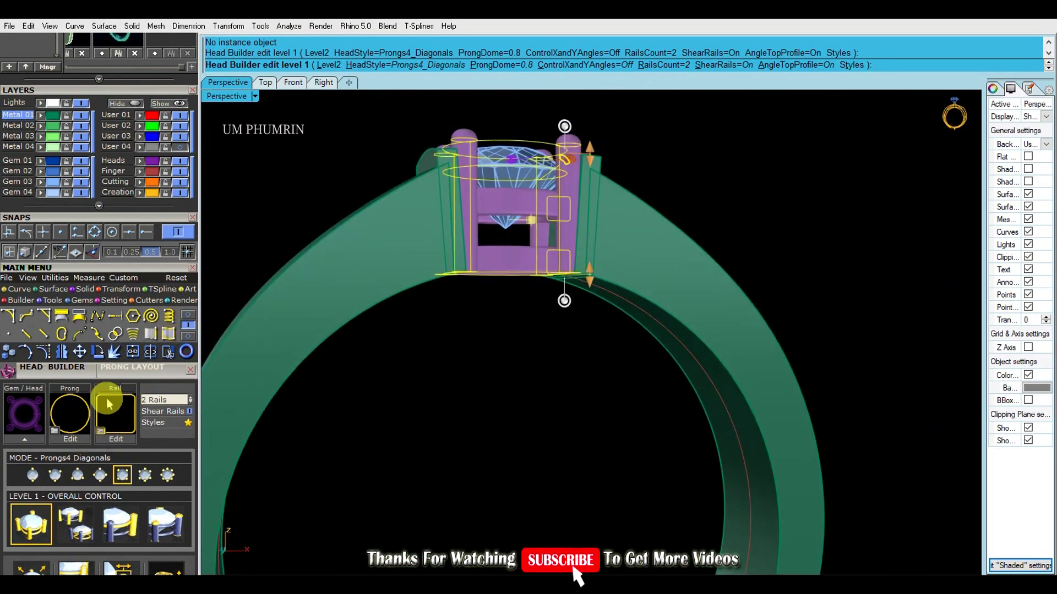
scroll(108, 433, "down", 5)
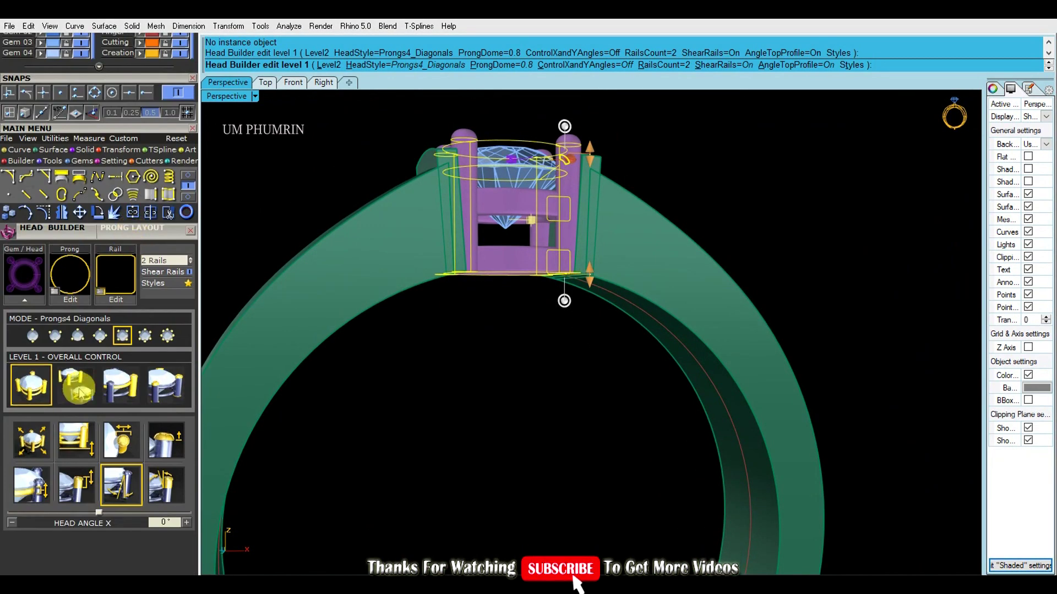
left_click(78, 384)
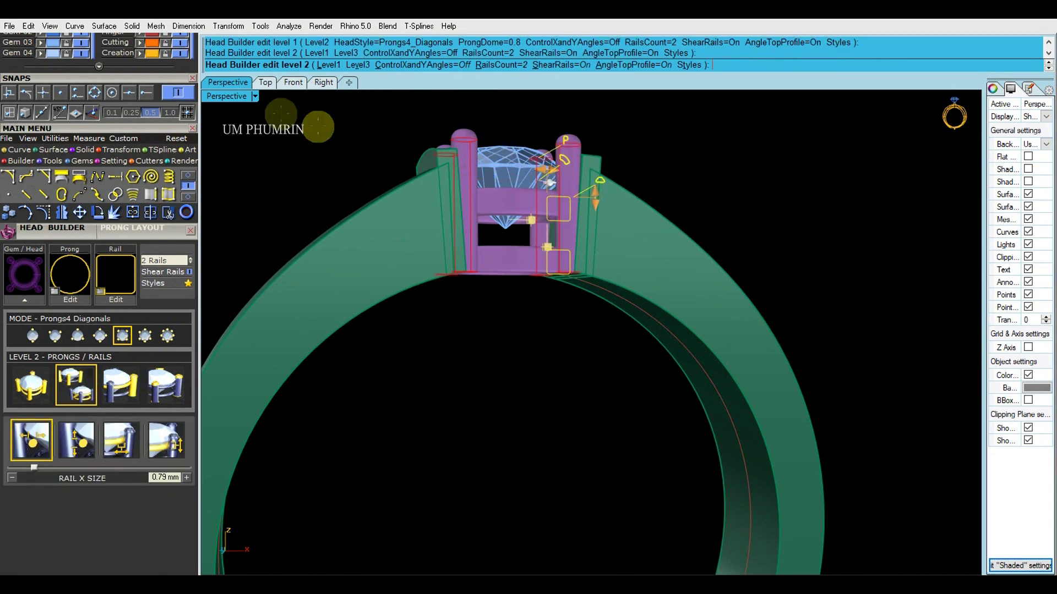
double_click(239, 98)
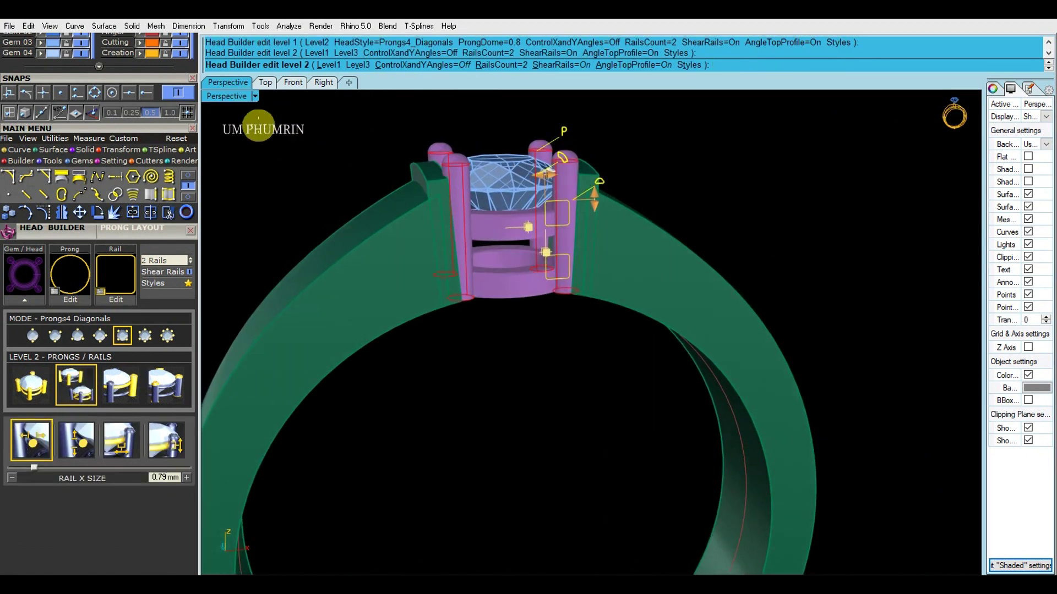
left_click(417, 230)
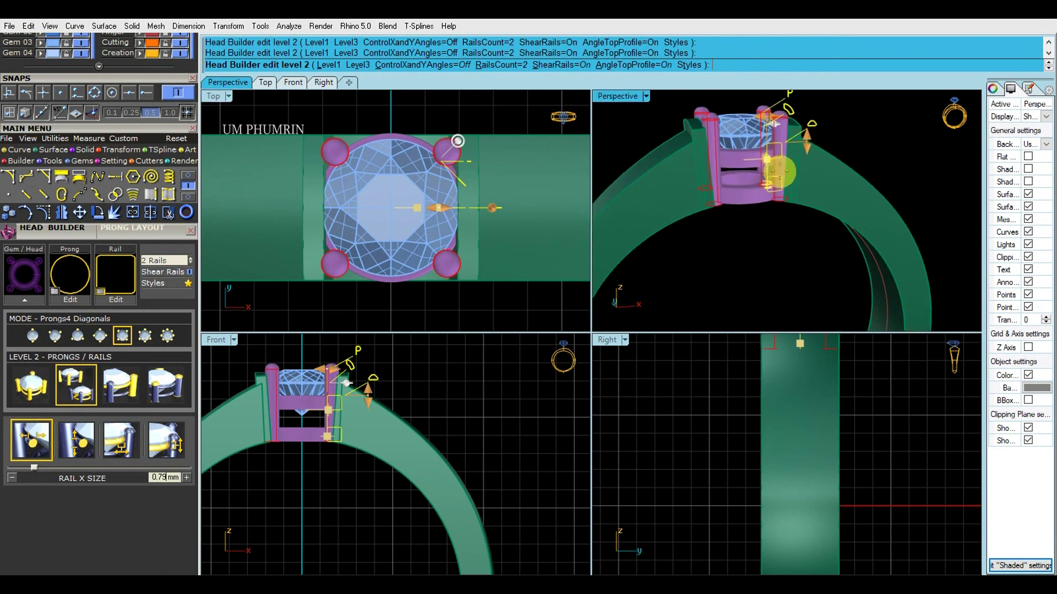
scroll(749, 250, "up", 5)
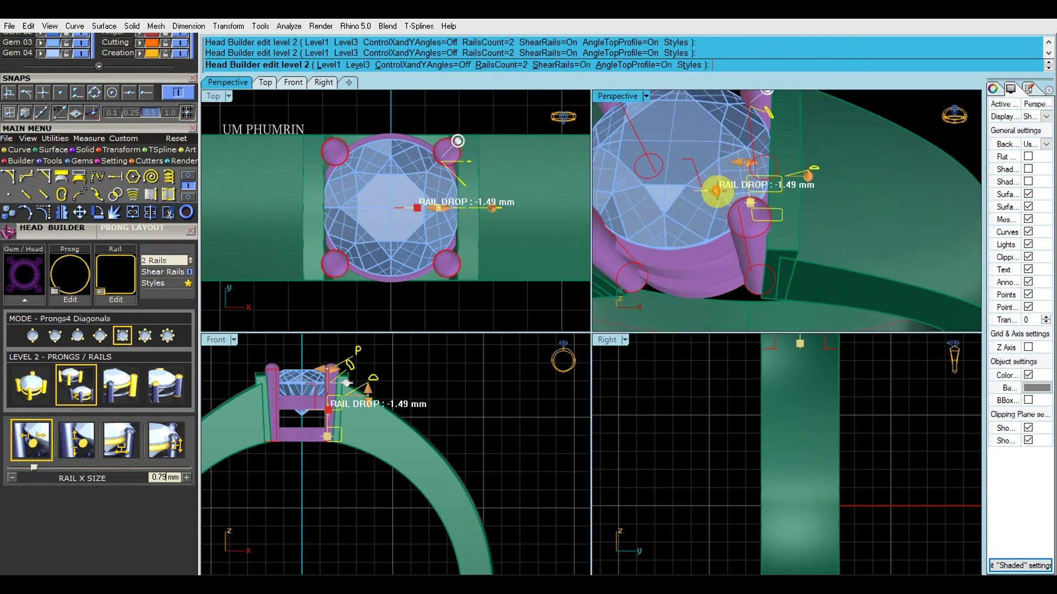
left_click_drag(748, 203, 746, 203)
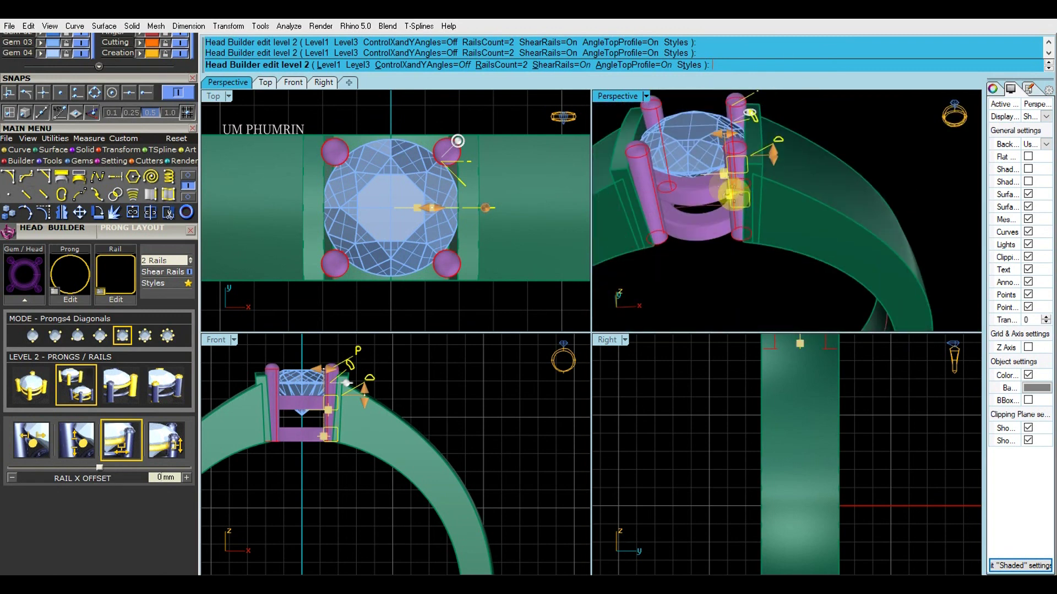
scroll(746, 199, "down", 4)
right_click_drag(745, 199, 754, 177)
scroll(754, 177, "up", 4)
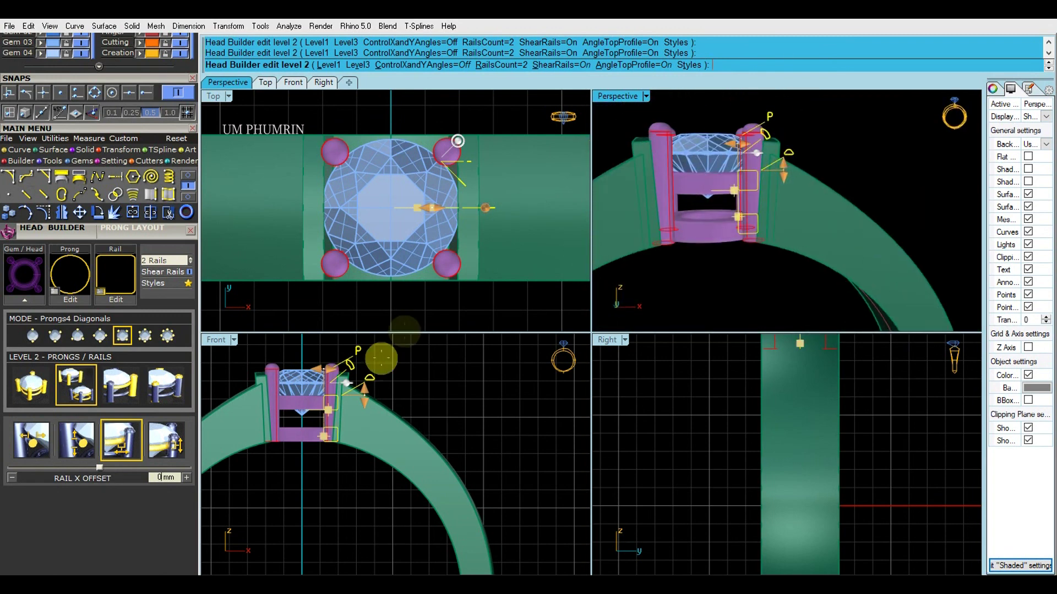
Set the head's rail drop to -1.17 mm at the overall control level and finish editing the head
scroll(334, 437, "up", 2)
left_click(34, 385)
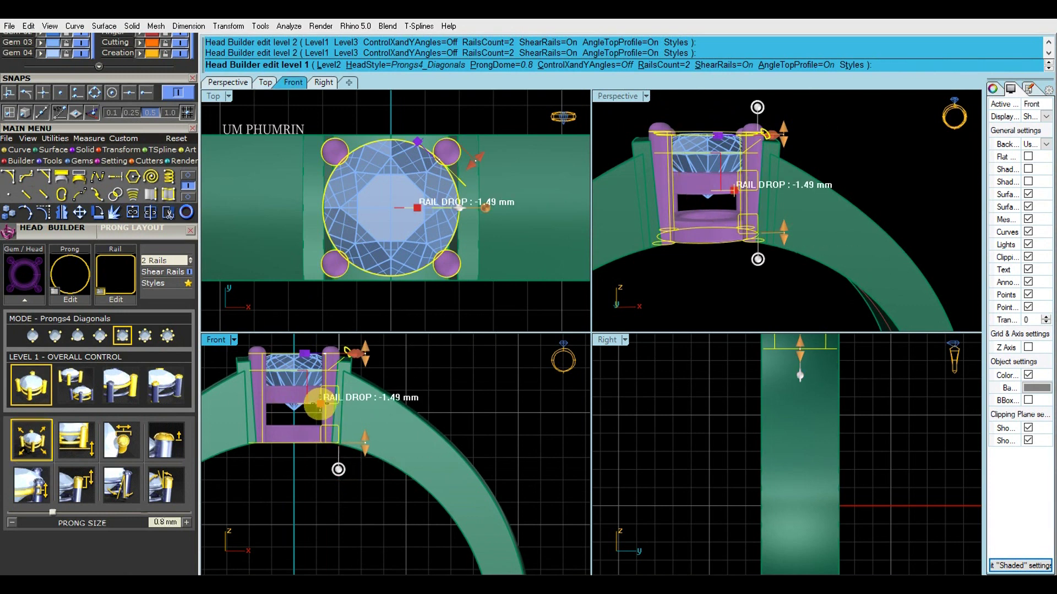
left_click_drag(324, 397, 326, 396)
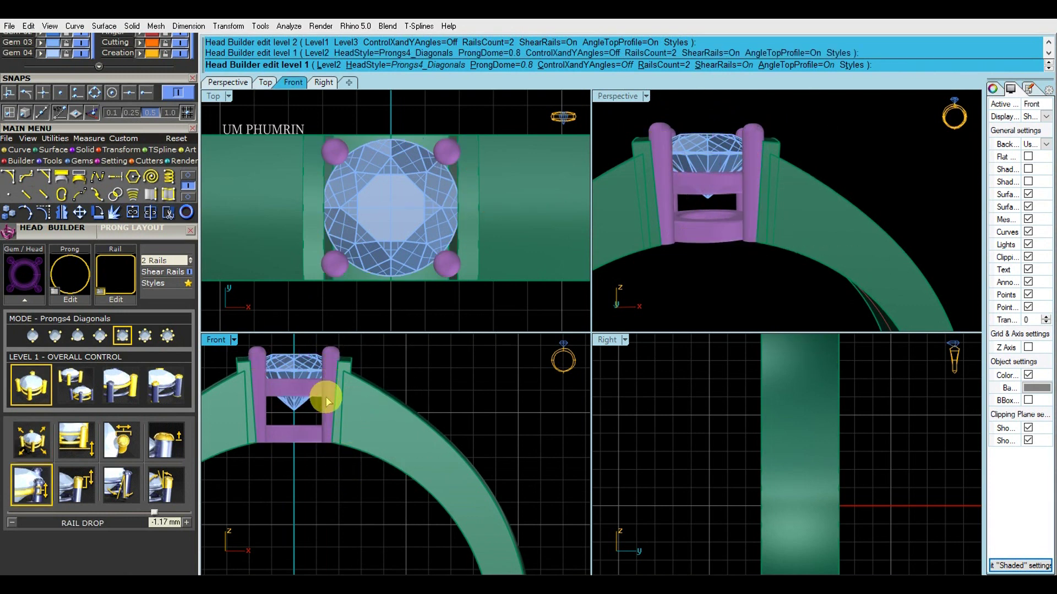
right_click(451, 394)
Ungroup the head and shift its front-right prong slightly inward along X and outward toward the shank's side edge
left_click(446, 264)
scroll(447, 264, "up", 2)
type("gg")
key("Return")
left_click(454, 272)
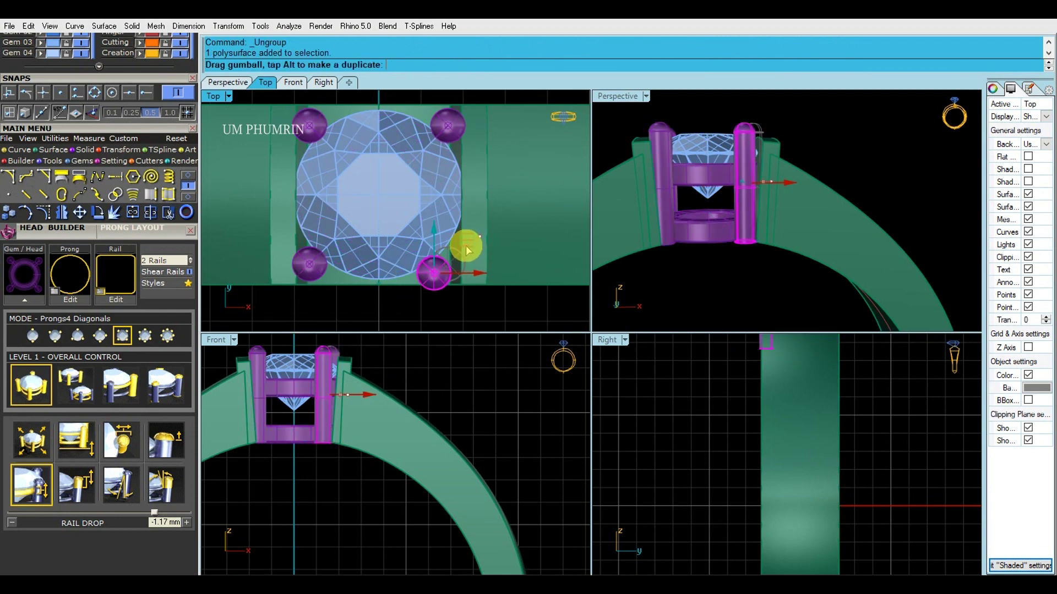
Delete the head's other three prongs
left_click(316, 266)
left_click(309, 124, "shift")
key("Return")
Mirror the repositioned prong through the origin to the other side, and mirror the pair across the X axis to complete four prongs
left_click(435, 275)
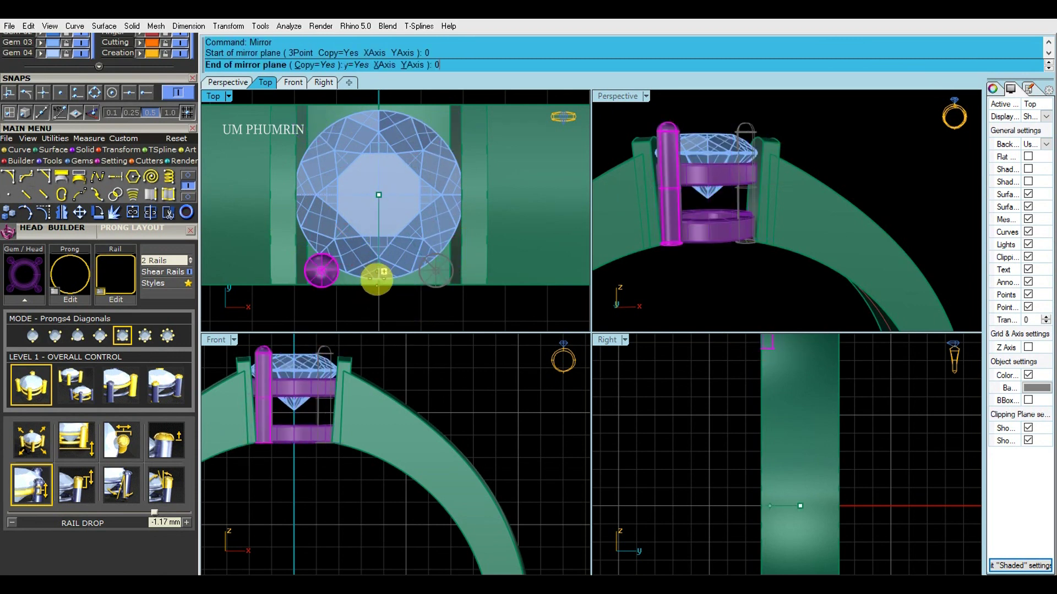
left_click(373, 271)
left_click(322, 282, "shift")
key("Return")
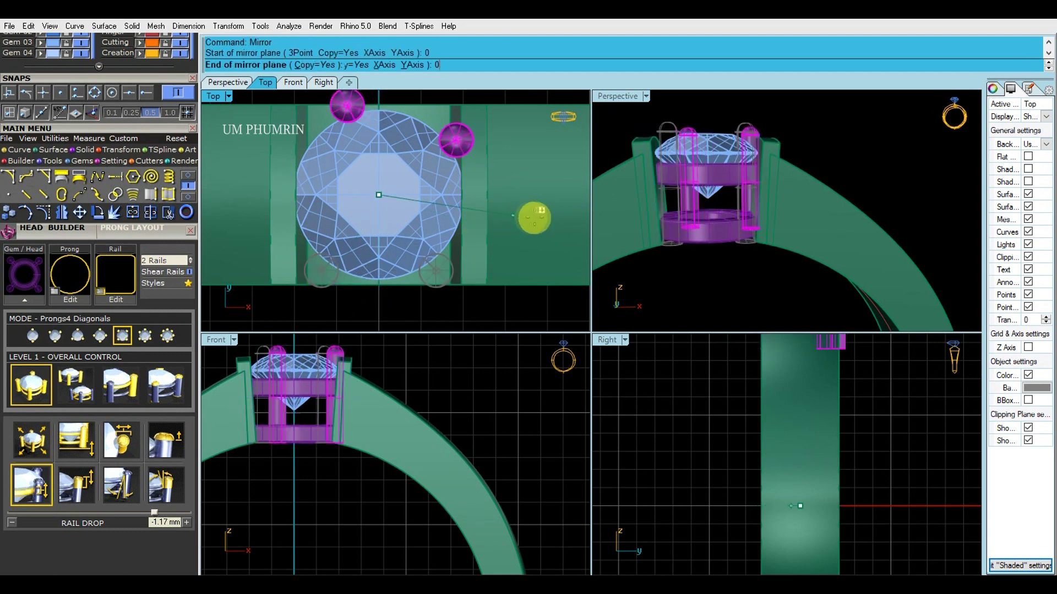
left_click(523, 201)
Rotate the right collar upright in the Front view so its sides run parallel to the prongs
double_click(623, 96)
mouse_move(573, 233)
right_mouse_down()
mouse_move(597, 252)
mouse_move(578, 229)
right_mouse_up()
left_click(293, 82)
scroll(484, 157, "up", 3)
left_click(489, 146)
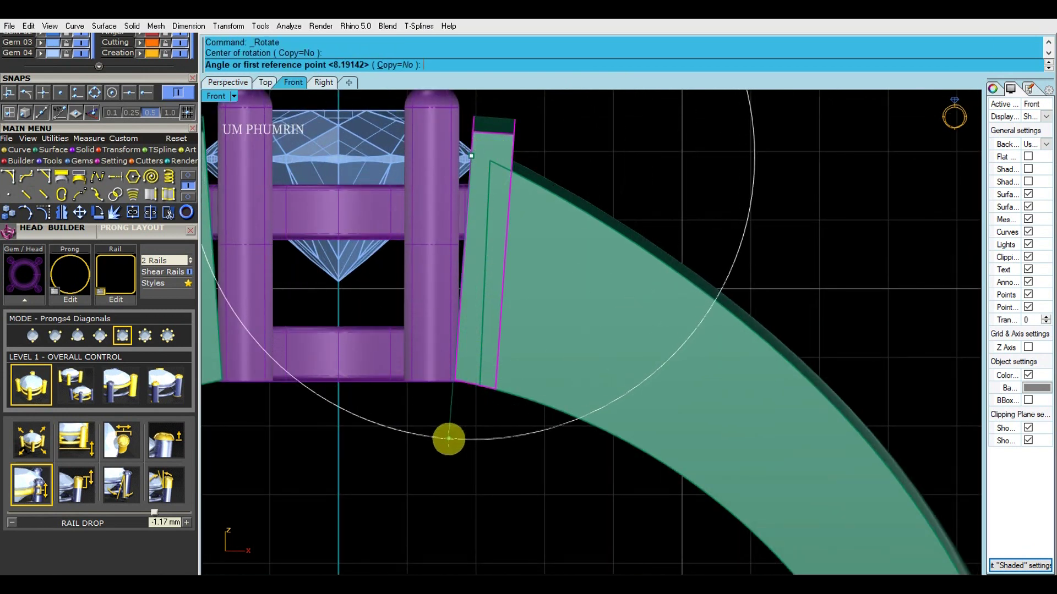
left_click(475, 439)
scroll(495, 358, "down", 2)
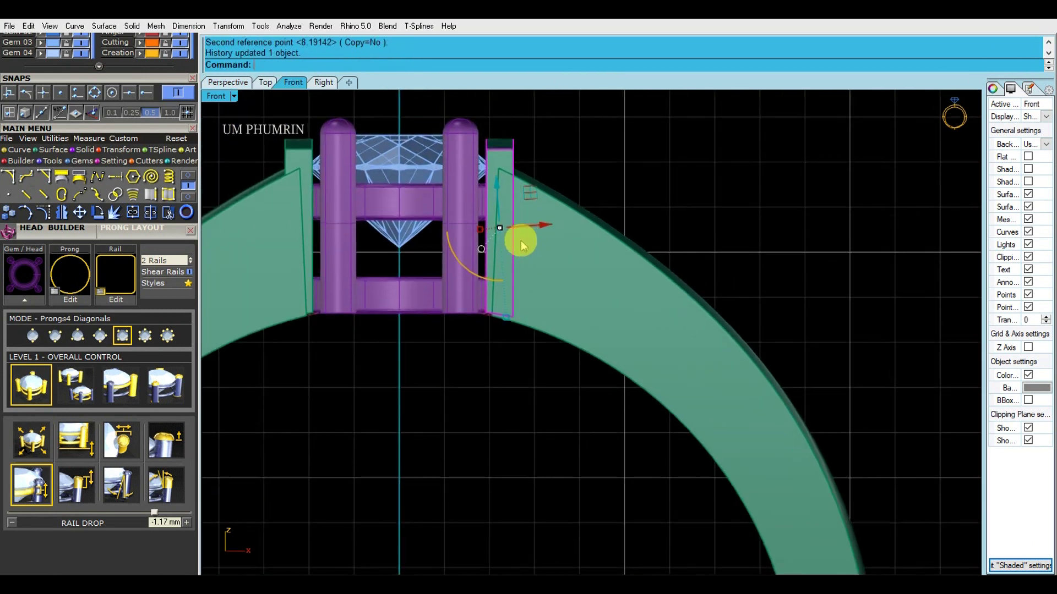
Nudge the upright right collar along X into position between the prongs and the shank shoulder
scroll(525, 237, "up", 2)
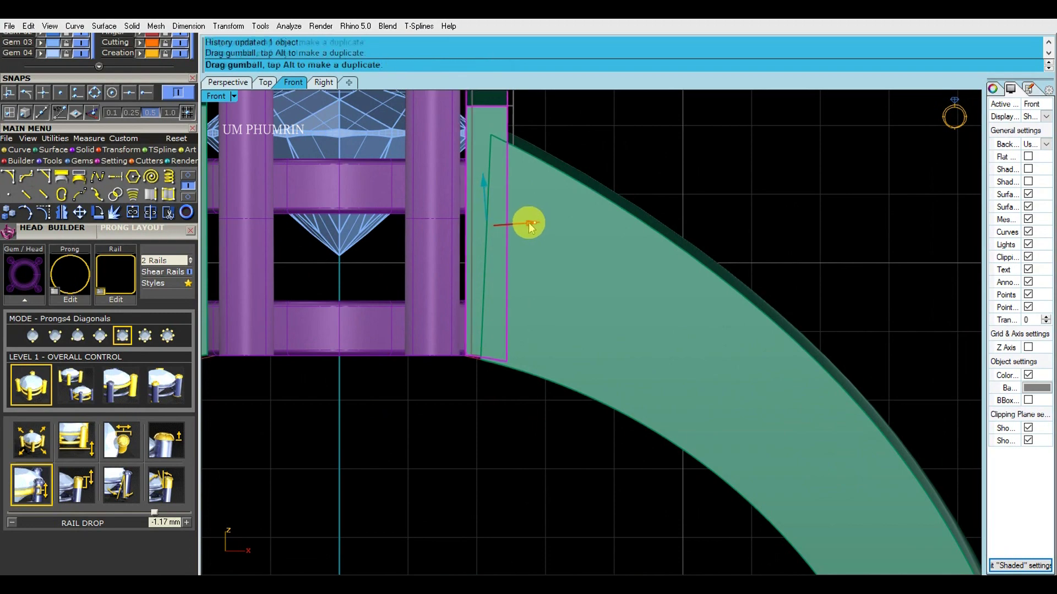
left_click_drag(529, 225, 531, 224)
scroll(532, 226, "down", 6)
left_click(636, 213)
left_click(222, 83)
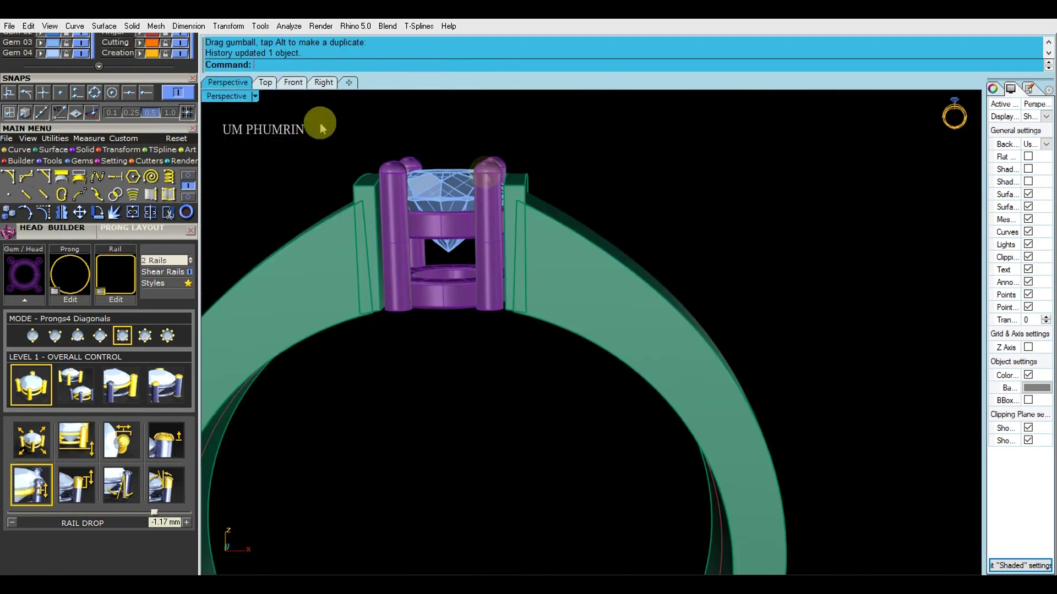
Select all the head's prongs and rails, assign them to the Metal 01 layer, and save the ring file
right_click_drag(322, 128, 419, 220)
left_click(449, 246)
scroll(143, 165, "up", 3)
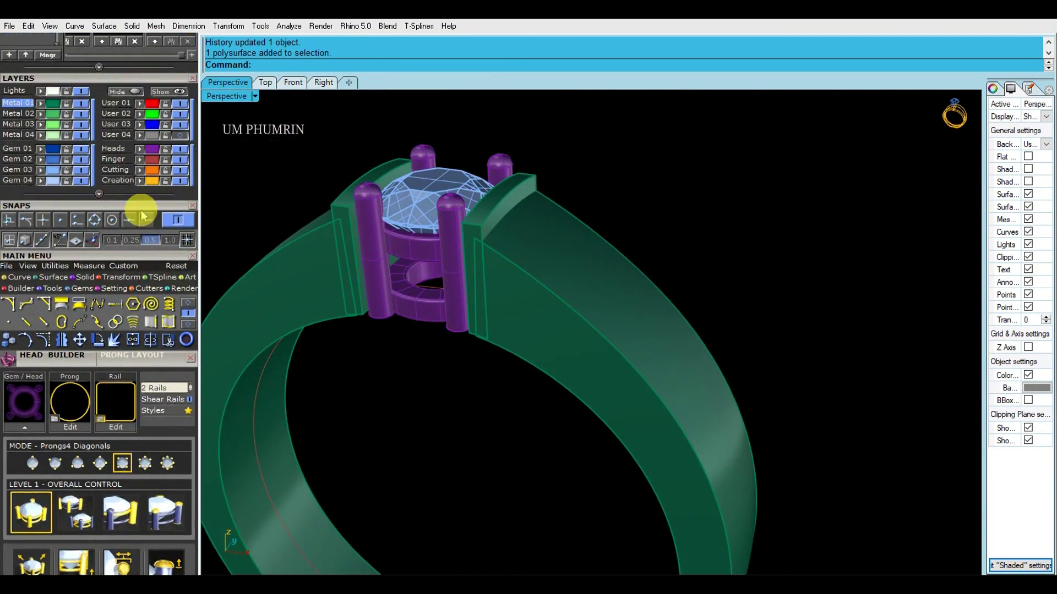
left_click(154, 157)
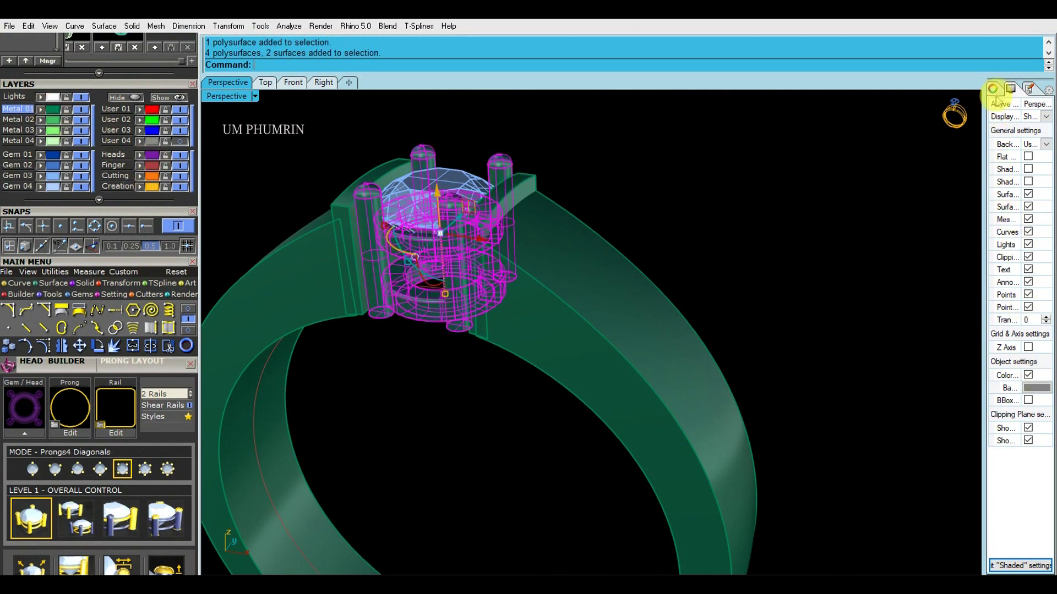
left_click(992, 88)
left_click(1026, 351)
right_click_drag(754, 248, 793, 329)
left_click(9, 26)
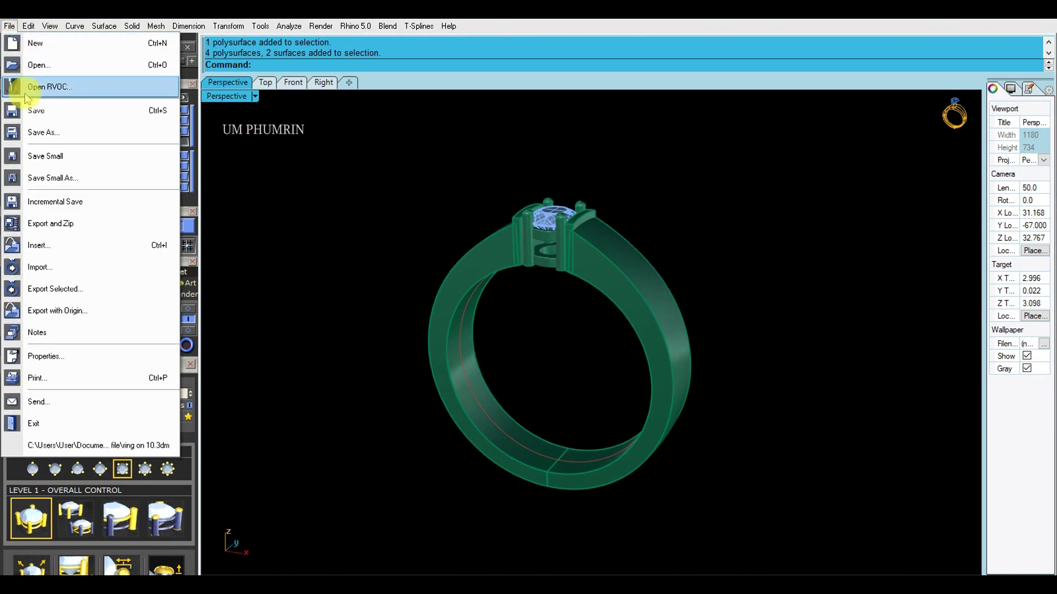
left_click(33, 83)
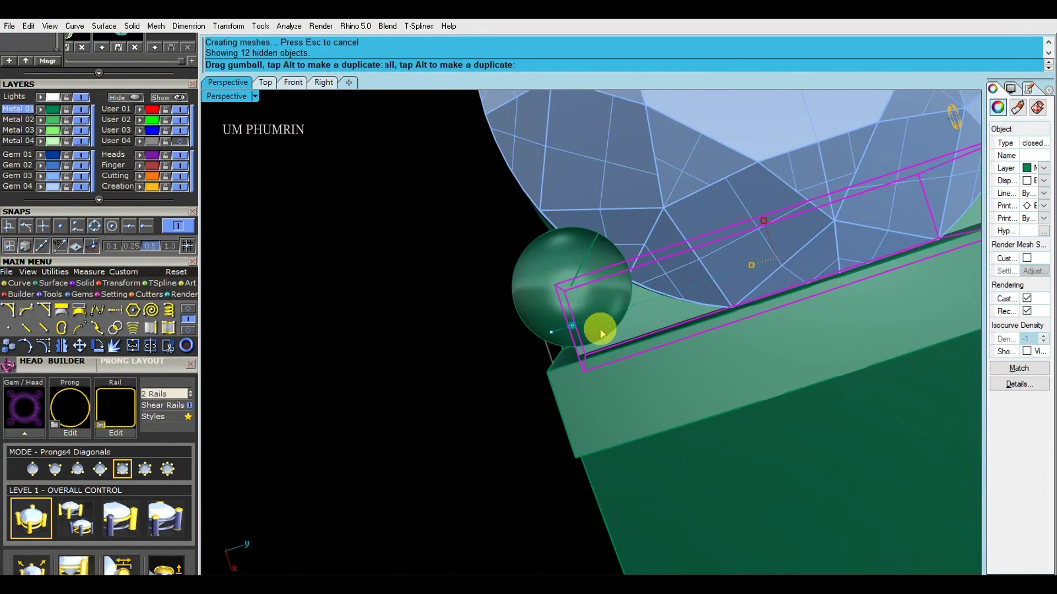
Adjust the small filler block between the right prongs and collar, and mirror it through the origin to the opposite side
left_click_drag(602, 330, 629, 319)
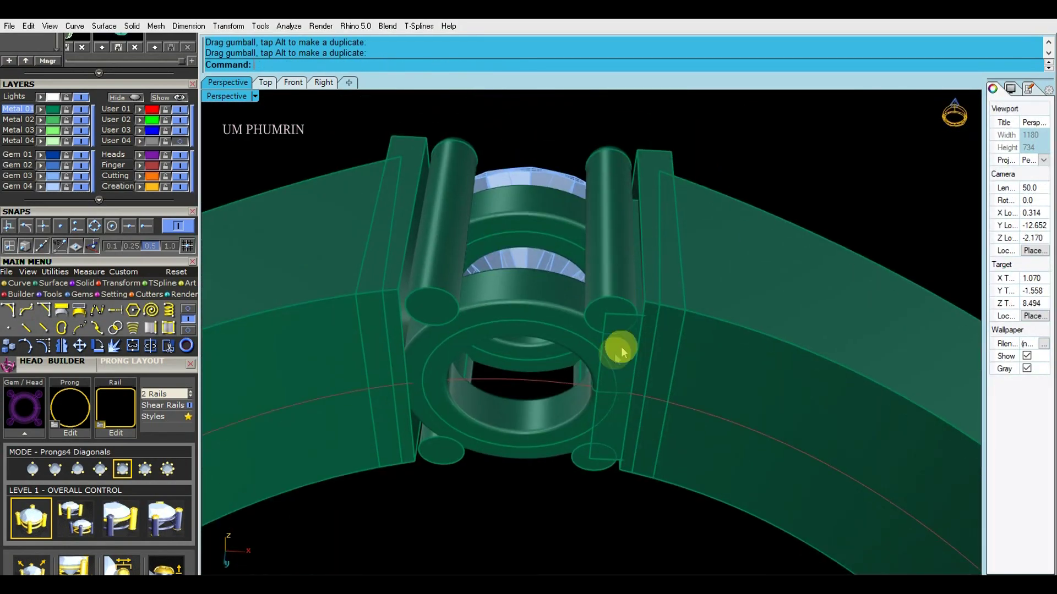
left_click(632, 288)
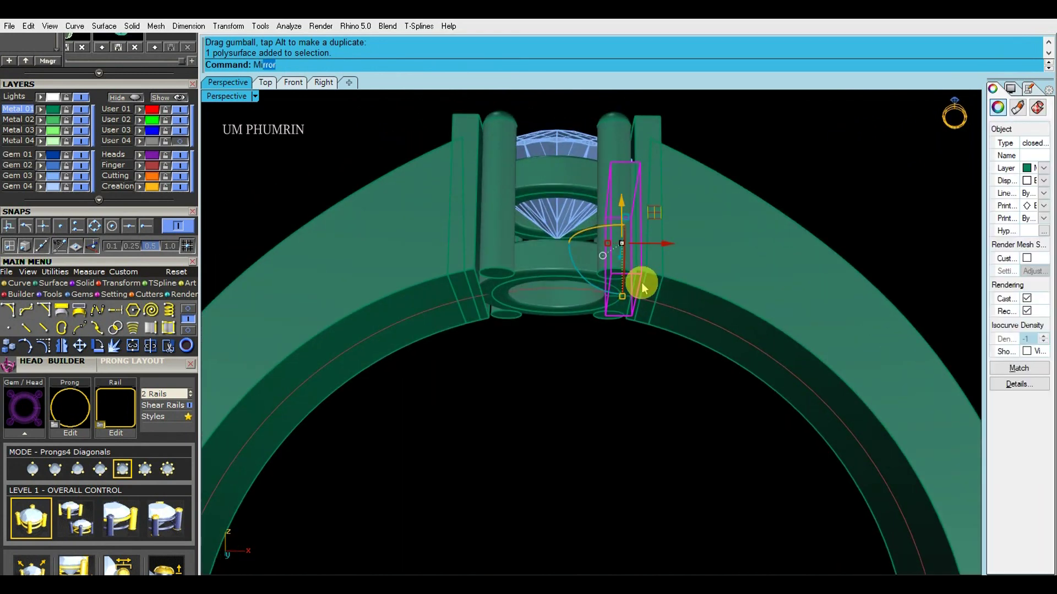
key("Return")
type("0")
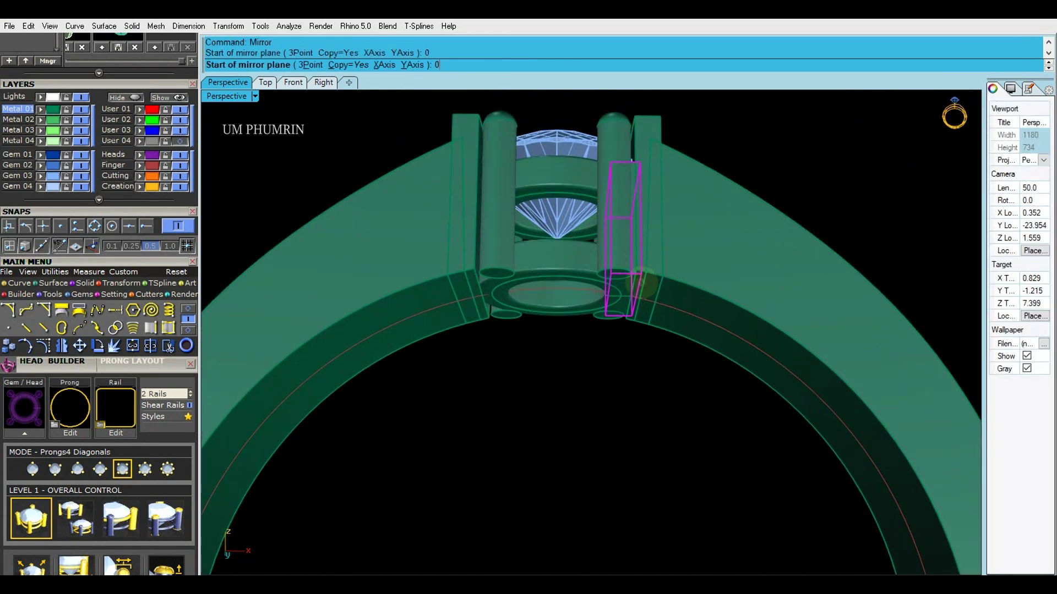
scroll(578, 276, "down", 3)
right_click_drag(599, 388, 711, 242)
scroll(599, 184, "up", 5)
Complete the filler block's mirror copy through the origin and check the right collar against the shank in the Front view
left_click(617, 222)
mouse_move(600, 184)
right_mouse_down()
mouse_move(617, 221)
mouse_move(613, 185)
right_mouse_up()
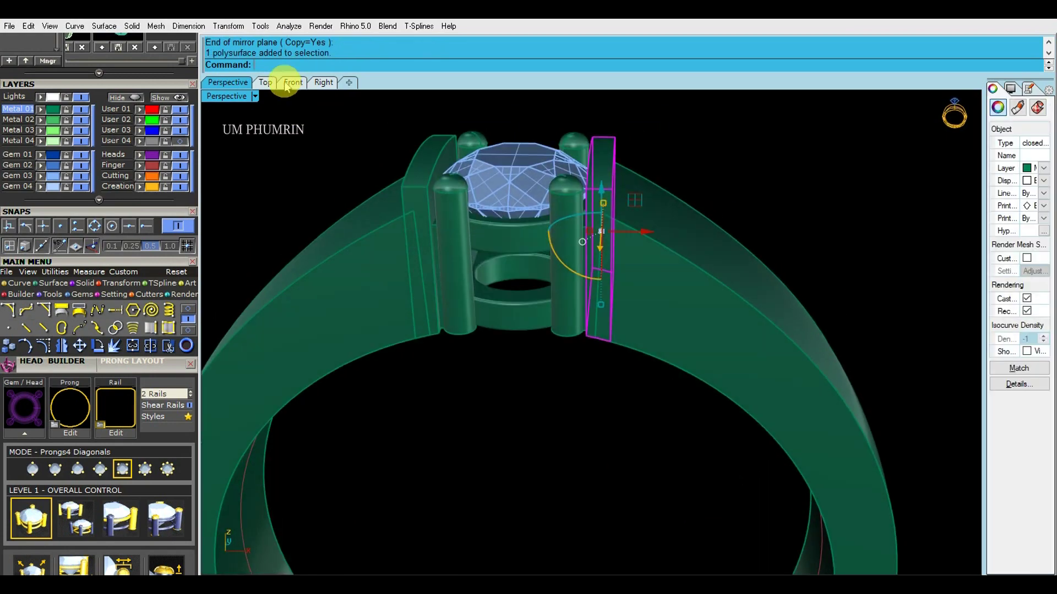
left_click(288, 83)
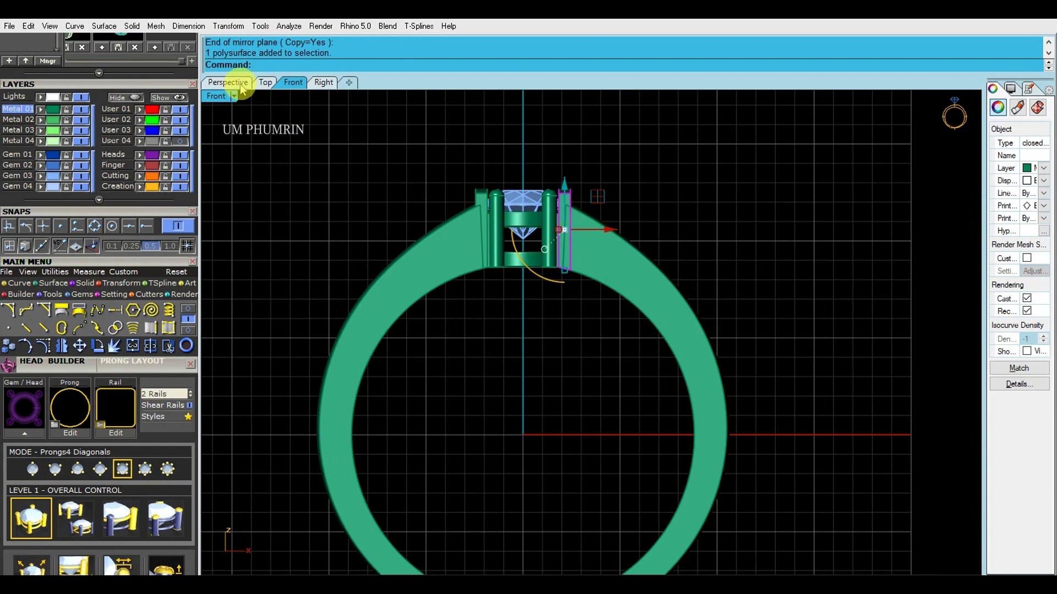
left_click(240, 88)
right_click_drag(585, 205, 710, 222)
left_click(710, 222)
Extract the right collar's inner face and offset it outward, flipped toward the shank, as a solid with distance 0.7
scroll(589, 190, "up", 5)
type("ee")
key("Return")
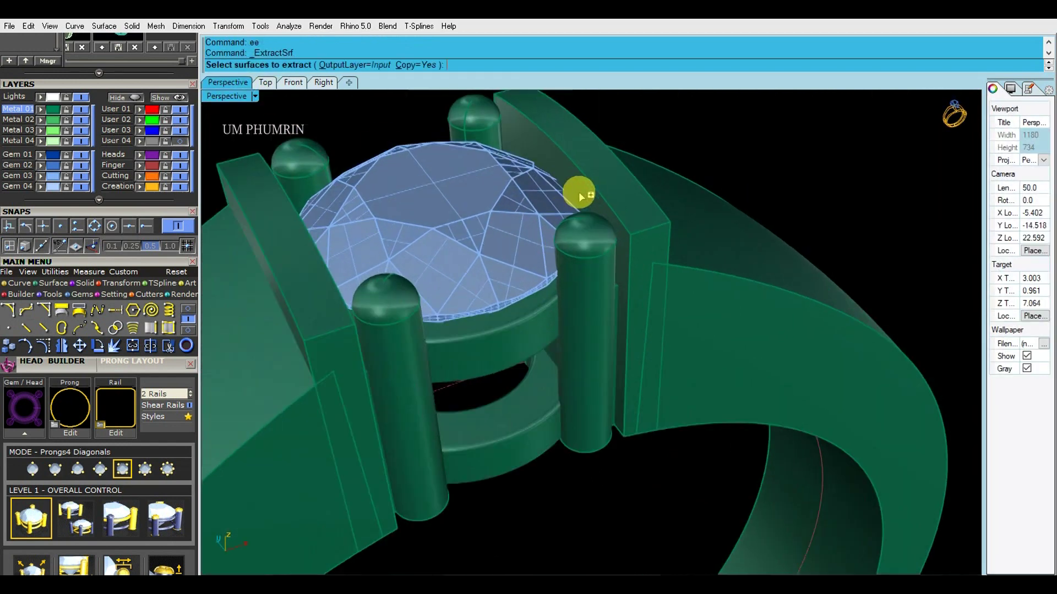
left_click(581, 195)
scroll(579, 190, "up", 2)
key("Return")
type("O")
right_click_drag(612, 200, 584, 200)
type("F")
key("Return")
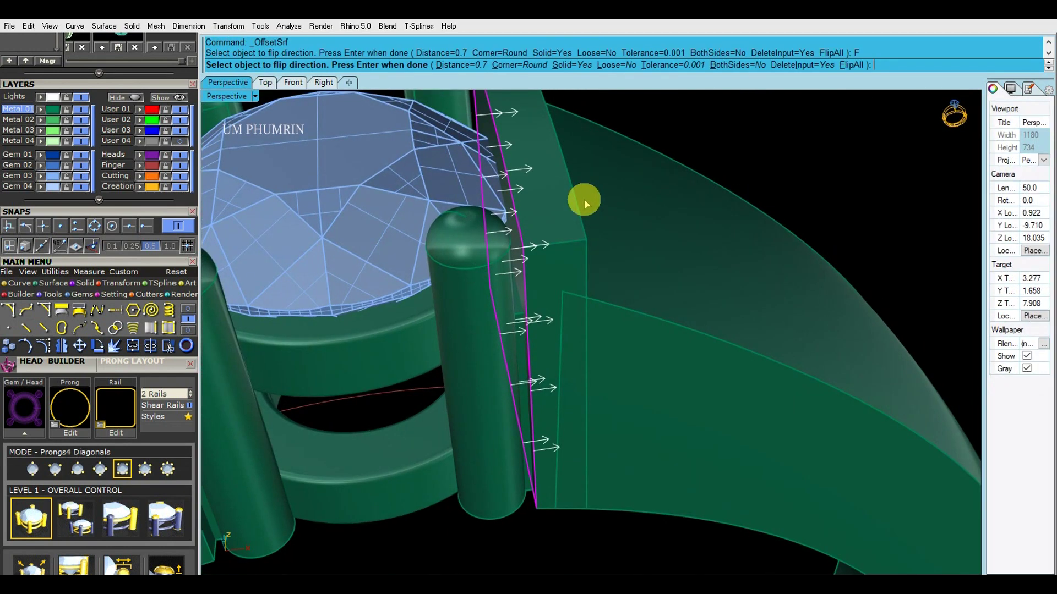
key("Return")
Delete the remains of the old right collar and the old left collar
scroll(589, 204, "down", 5)
left_click(552, 195)
type("De")
key("Return")
scroll(578, 206, "down", 7)
right_click_drag(602, 222, 514, 206)
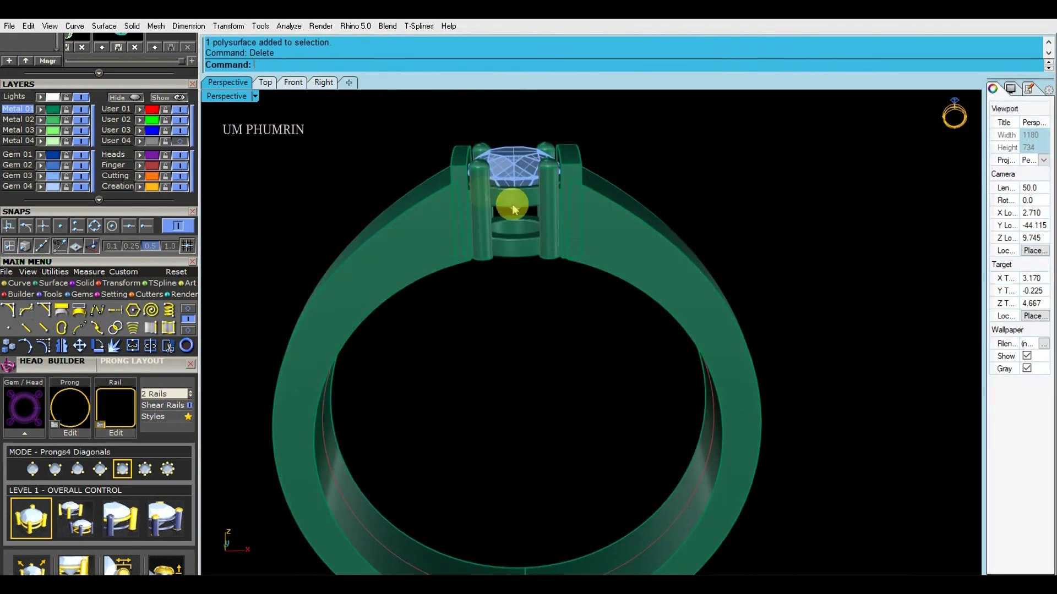
scroll(484, 193, "up", 1)
left_click(467, 185)
key("Delete")
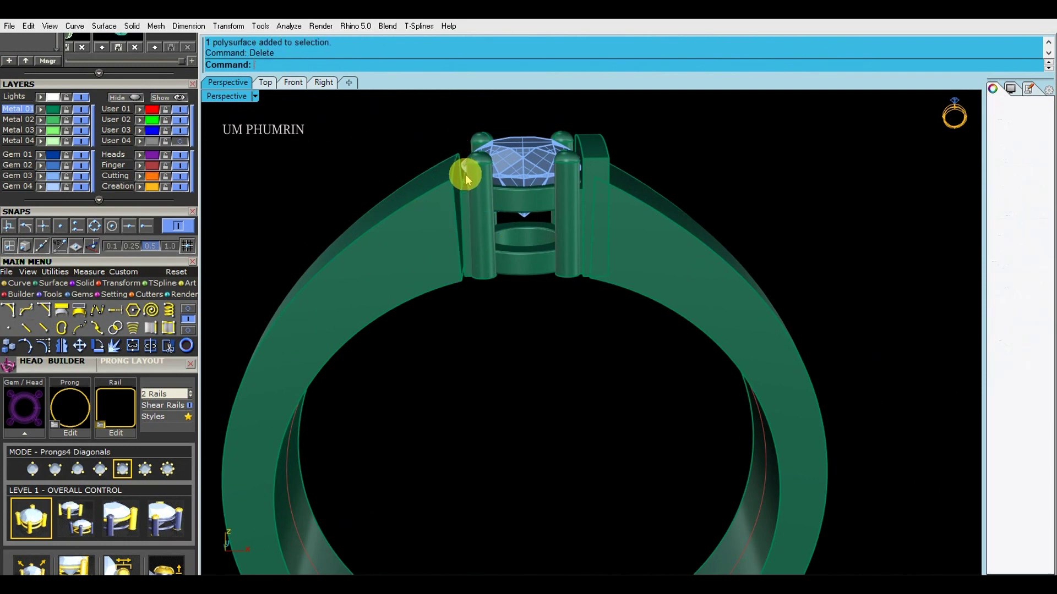
Extrude the finger rail curve to both sides as an open surface through the inside of the band
left_click(293, 82)
left_click(234, 84)
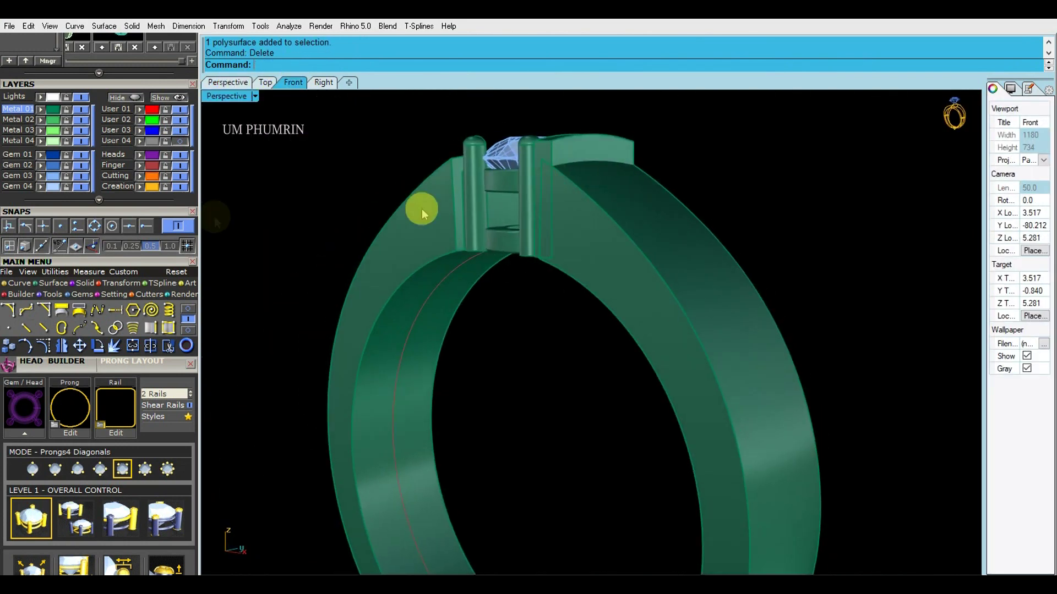
scroll(539, 246, "up", 5)
left_click(450, 257)
scroll(451, 258, "down", 5)
right_click_drag(453, 247, 561, 220)
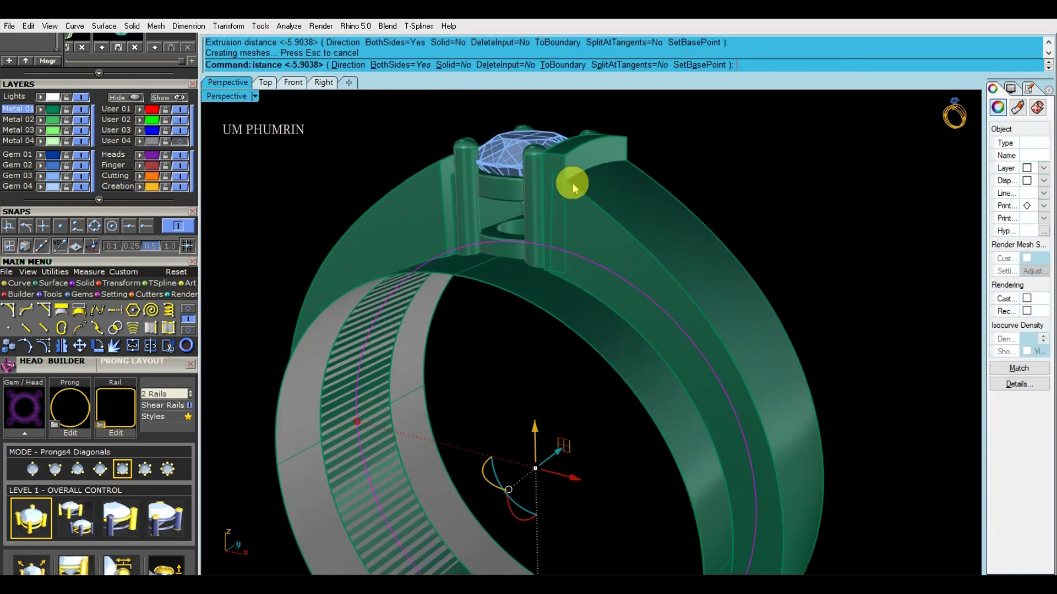
Stretch the new right collar downward in the Front view so it extends past the shank's inner edge
left_click(573, 185)
left_click(295, 83)
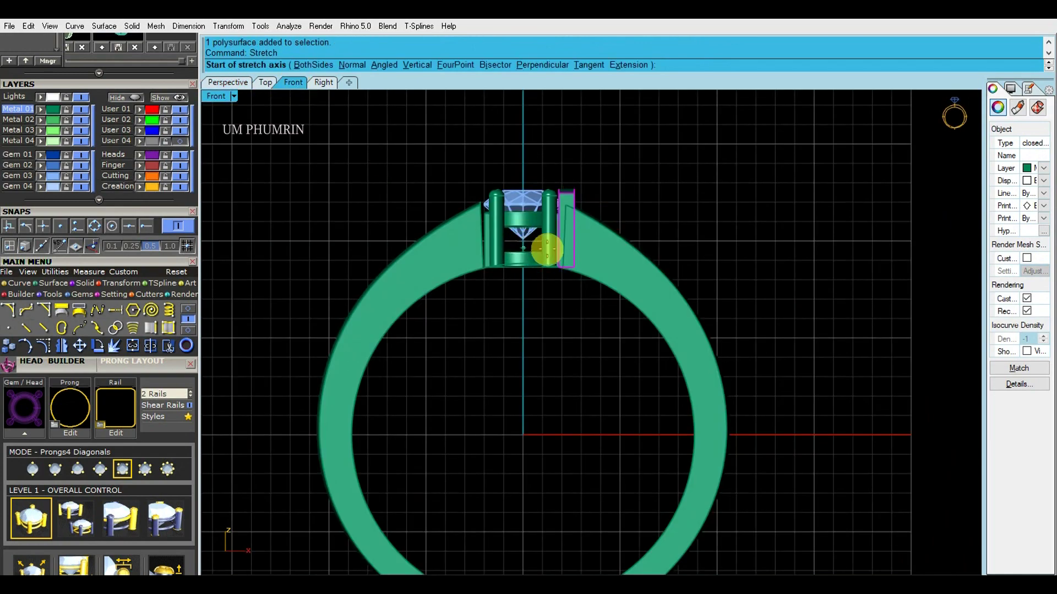
scroll(566, 220, "up", 5)
left_click(566, 207)
left_click(566, 392)
left_click(521, 353)
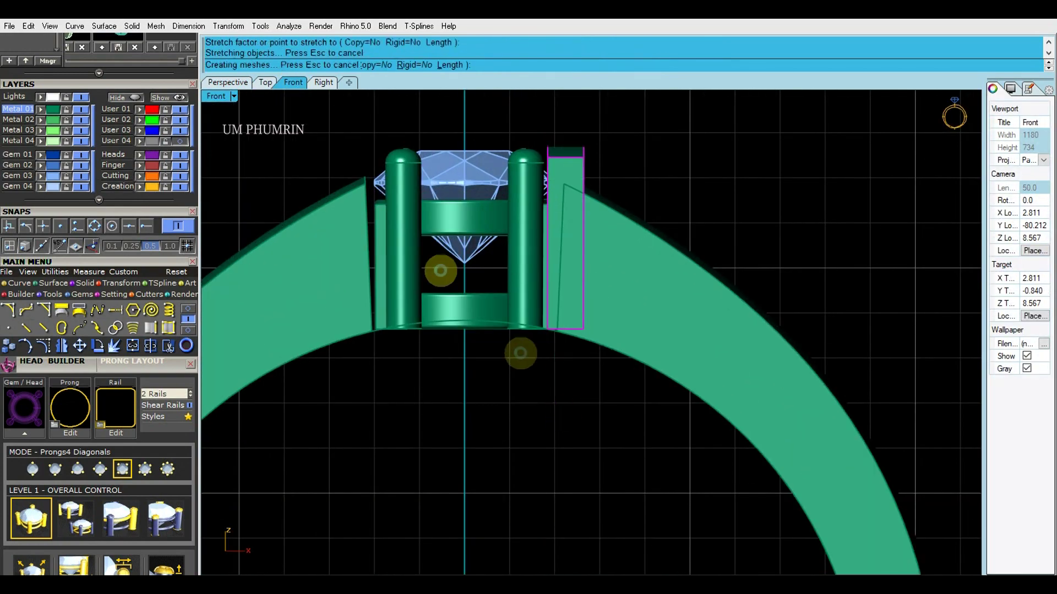
left_click(238, 61)
left_click(225, 84)
Trim the right collar, prongs and lower rail with the extruded finger surface using Boolean Difference
scroll(510, 229, "up", 8)
key("Escape")
left_click(589, 132)
left_click(589, 132)
scroll(581, 133, "down", 5)
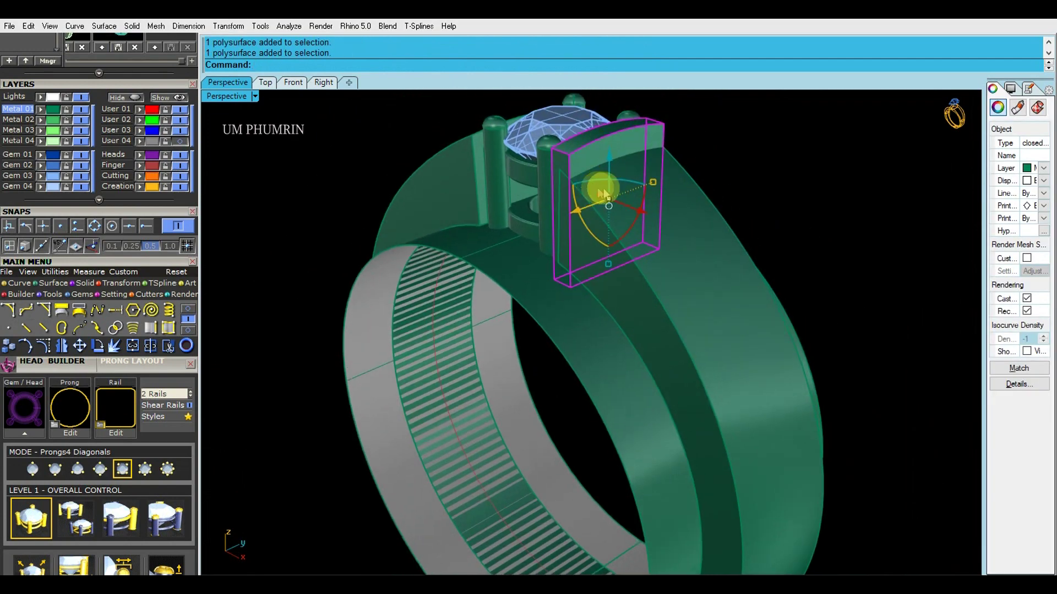
right_click_drag(598, 191, 734, 189)
left_click(797, 192)
right_click_drag(517, 215, 572, 215)
scroll(573, 217, "up", 8)
left_click(561, 290)
scroll(561, 290, "down", 8)
right_click_drag(562, 286, 593, 268)
left_click(798, 206)
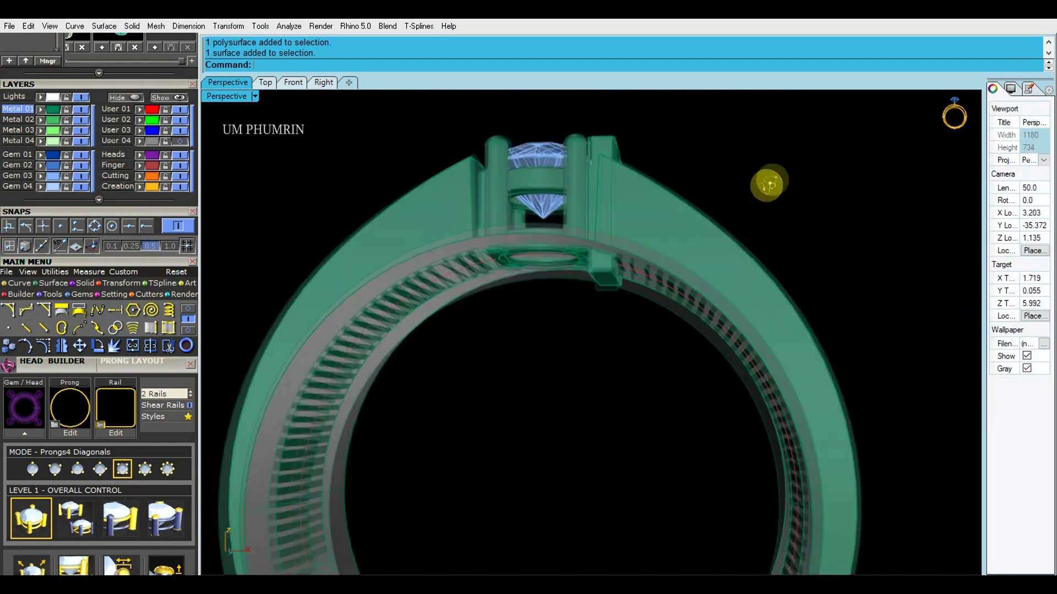
right_click_drag(778, 165, 577, 179)
left_click(580, 174)
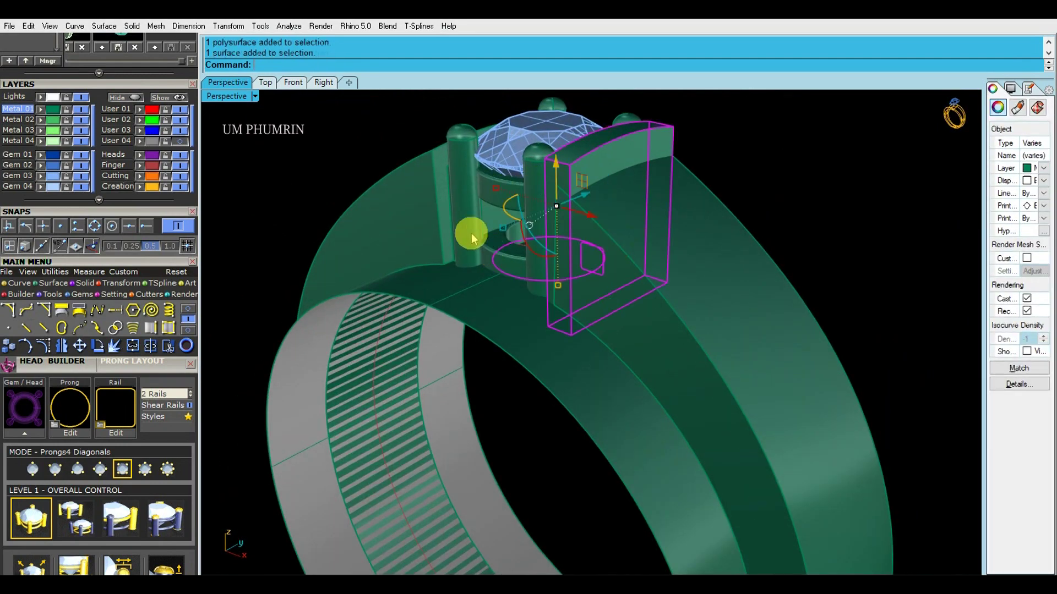
right_click_drag(633, 117, 673, 172)
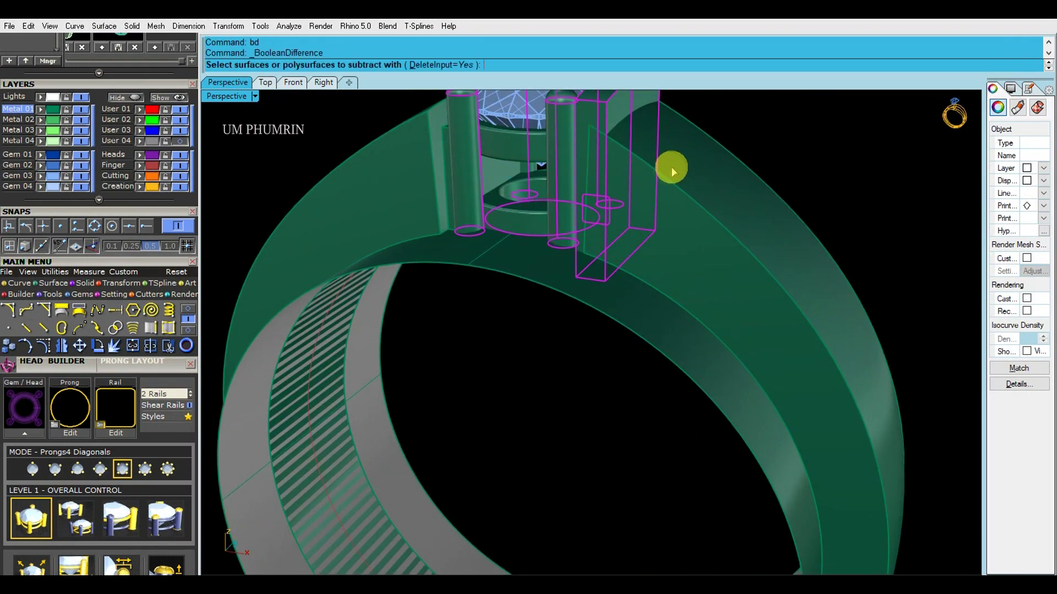
left_click(541, 270)
Mirror the trimmed right collar through the origin to the opposite side of the head
scroll(547, 271, "down", 4)
right_click_drag(548, 271, 599, 214)
left_click(599, 160)
right_click_drag(608, 160, 687, 162)
type("Mirror")
key("Return")
type("0")
left_click(605, 222)
Check the left filler block's lower end in the Front view, and undo the collar mirror and Boolean Difference
left_click(294, 82)
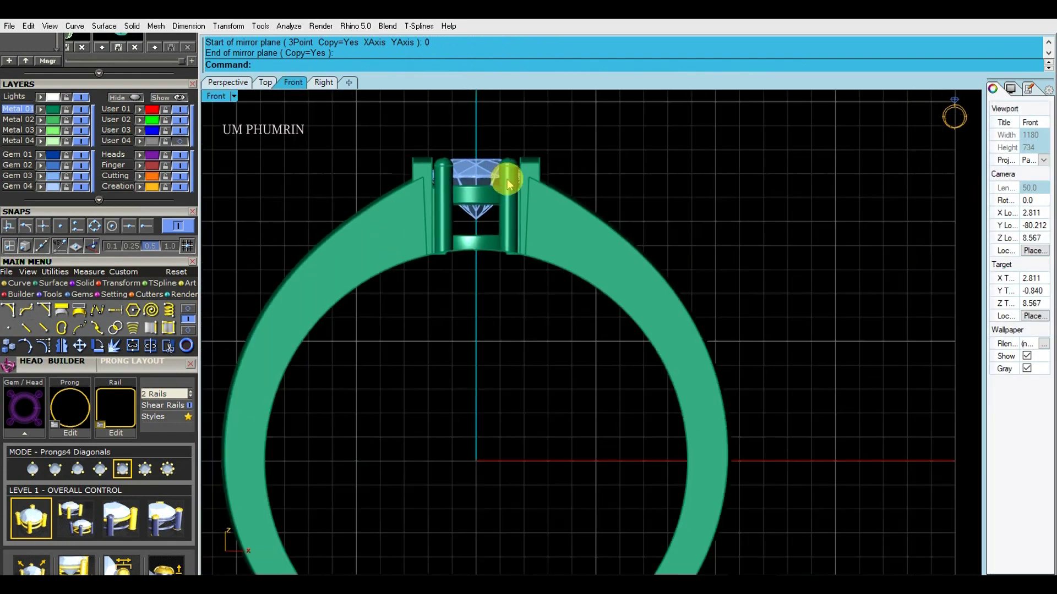
scroll(524, 182, "down", 2)
scroll(452, 224, "up", 7)
left_click(458, 223)
scroll(489, 234, "down", 3)
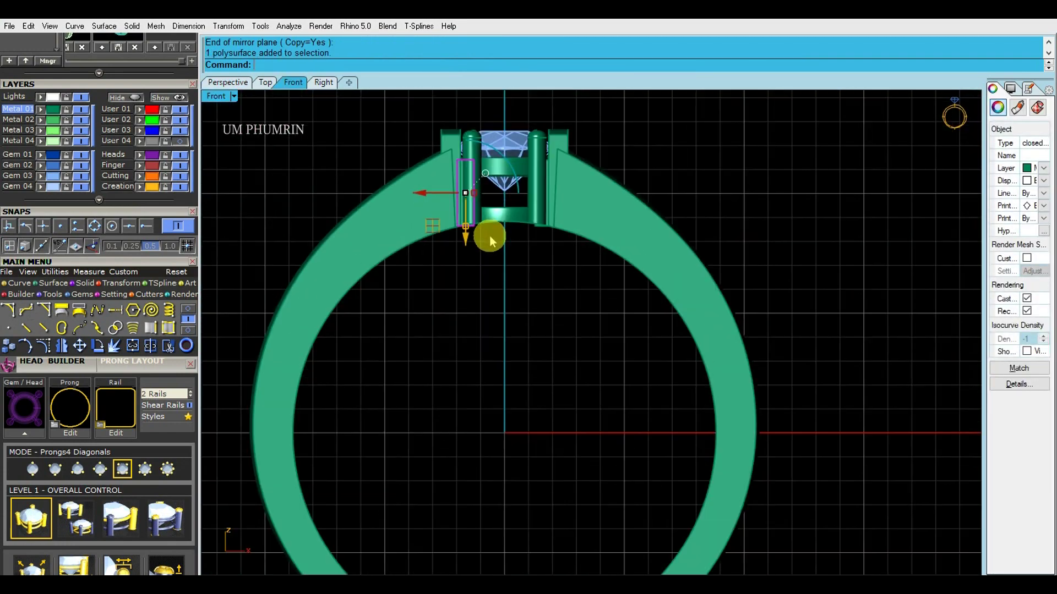
scroll(549, 224, "up", 3)
left_click(539, 258)
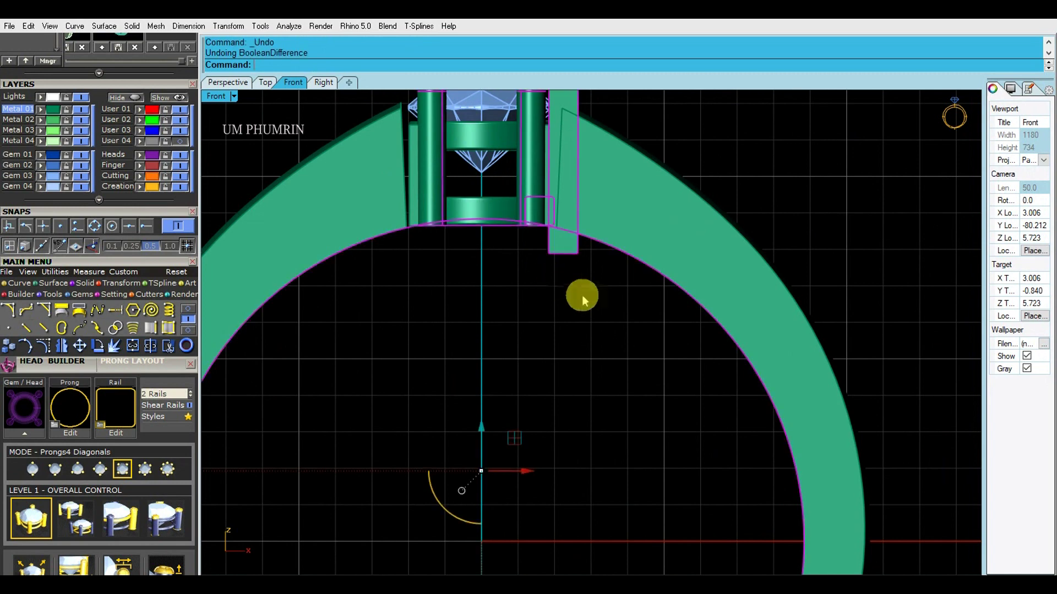
Trim the right collar, both filler blocks, prongs and lower rail with the extruded finger surface using Boolean Difference
left_click(231, 84)
right_click_drag(540, 189, 606, 215)
scroll(595, 253, "up", 4)
scroll(605, 263, "up", 3)
left_click(600, 261)
left_click(639, 271, "shift")
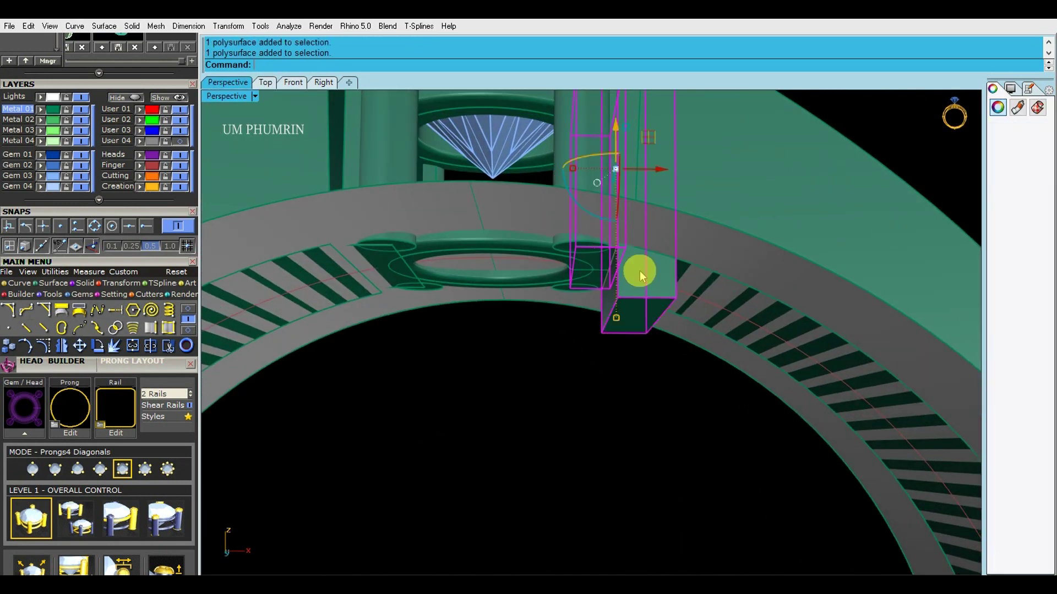
left_click(564, 244, "shift")
left_click(397, 269, "shift")
left_click(385, 243, "shift")
scroll(479, 253, "down", 5)
right_click_drag(496, 256, 599, 287)
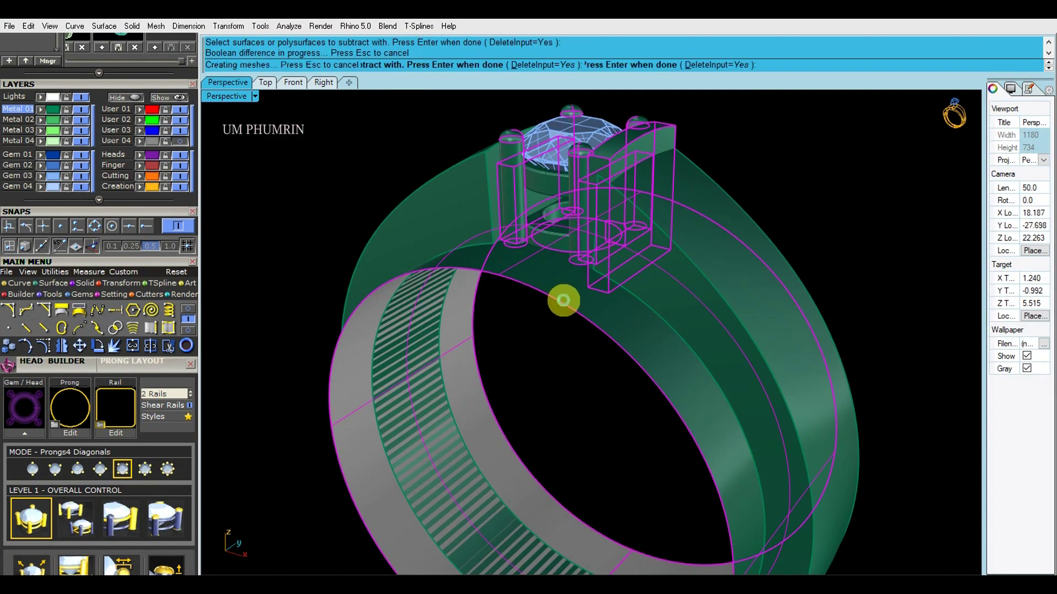
right_click_drag(565, 305, 637, 208)
Mirror the right collar, cut flush with the finger opening, across the origin to the left shank shoulder
left_click(631, 177)
type("Mirror")
key("Return")
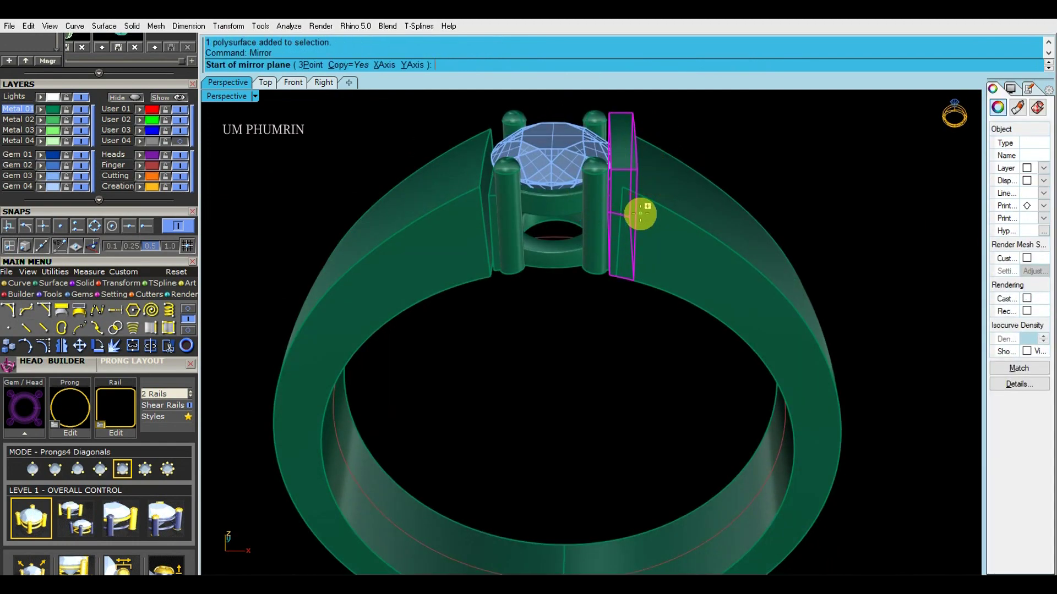
type("0")
key("Return")
left_click(767, 203)
scroll(766, 201, "down", 2)
right_click_drag(766, 202, 717, 190)
scroll(740, 192, "down", 4)
scroll(646, 181, "up", 8)
right_click_drag(649, 177, 801, 204)
scroll(660, 214, "down", 6)
Select the prongs without the gem in the Front view and stretch them slightly taller
left_click(295, 87)
scroll(537, 217, "up", 4)
left_click(526, 165)
left_click(420, 147, "shift")
left_click(377, 125)
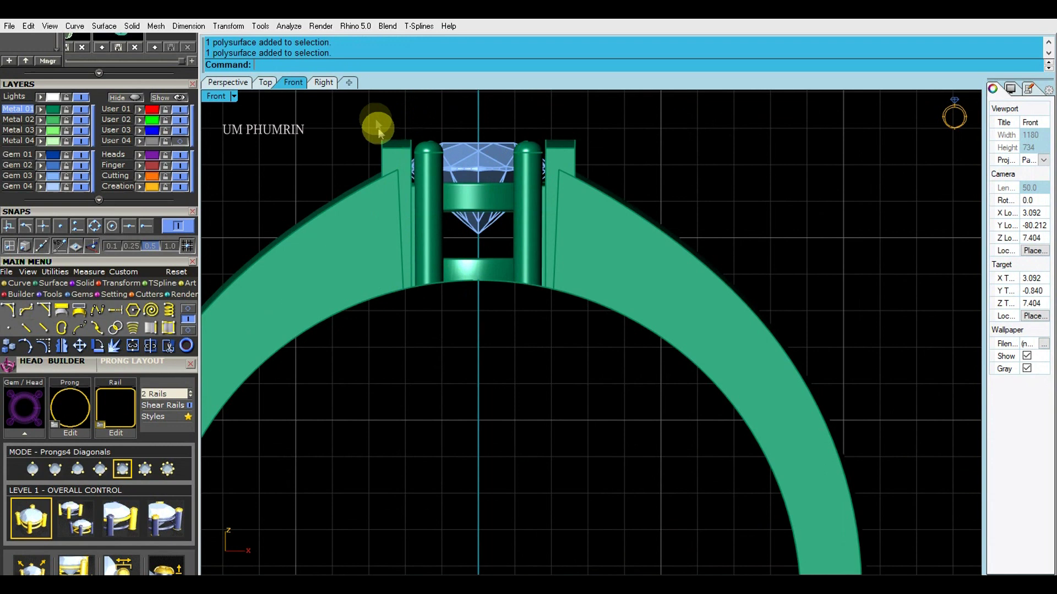
left_click(430, 166)
left_click(493, 164, "ctrl")
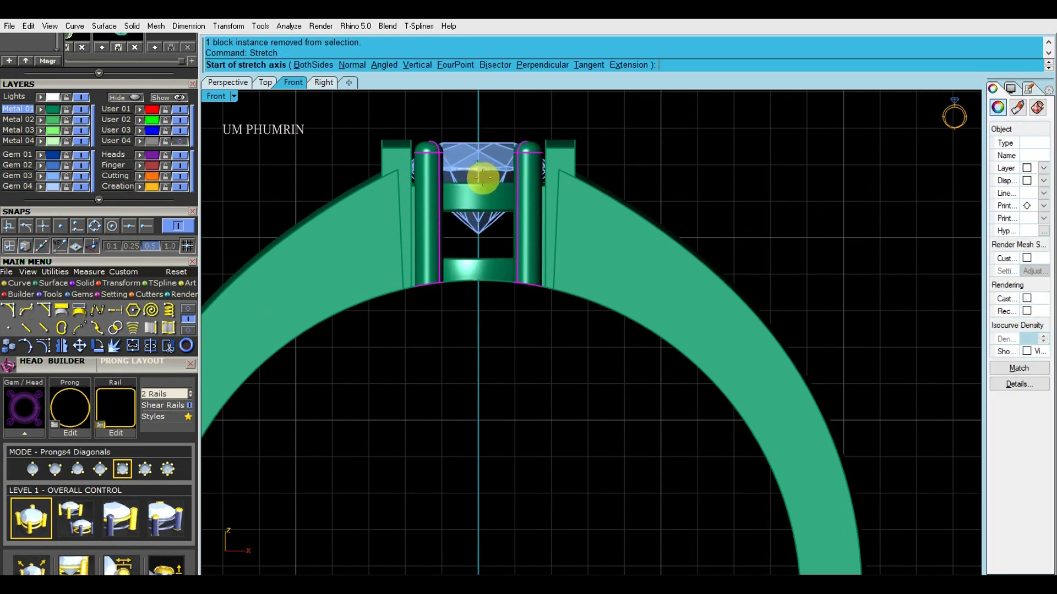
scroll(485, 242, "up", 1)
left_click(485, 236)
left_click(489, 177)
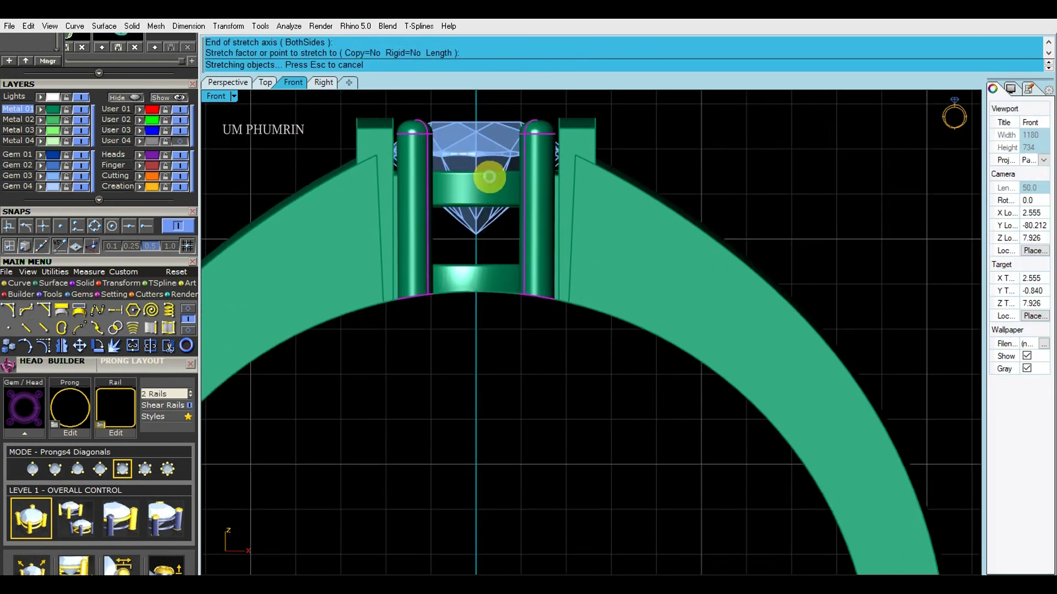
Return to the Perspective view and save the ring file
scroll(668, 164, "down", 6)
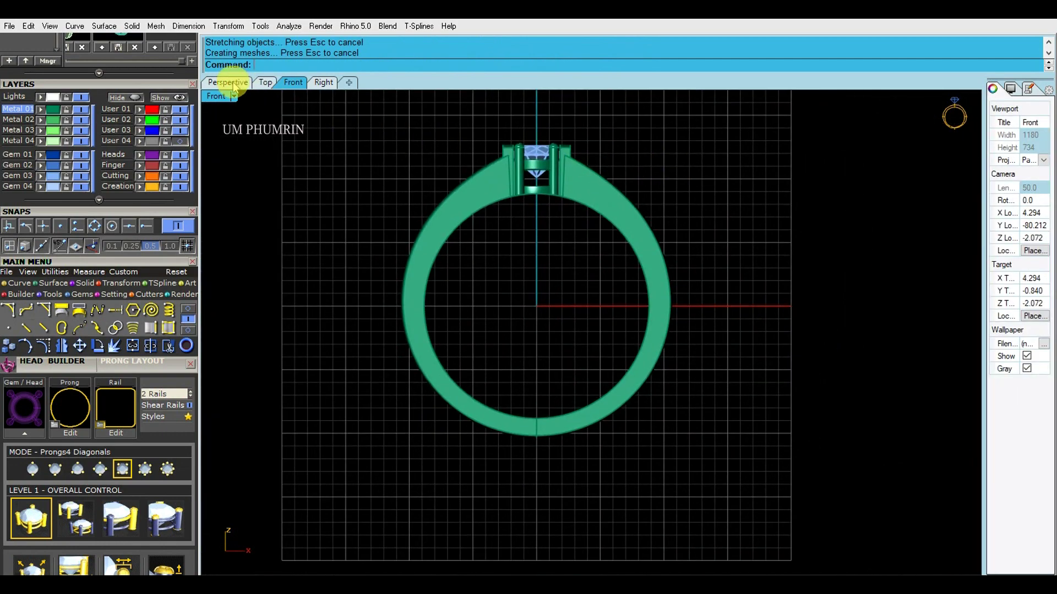
left_click(228, 83)
left_click(9, 25)
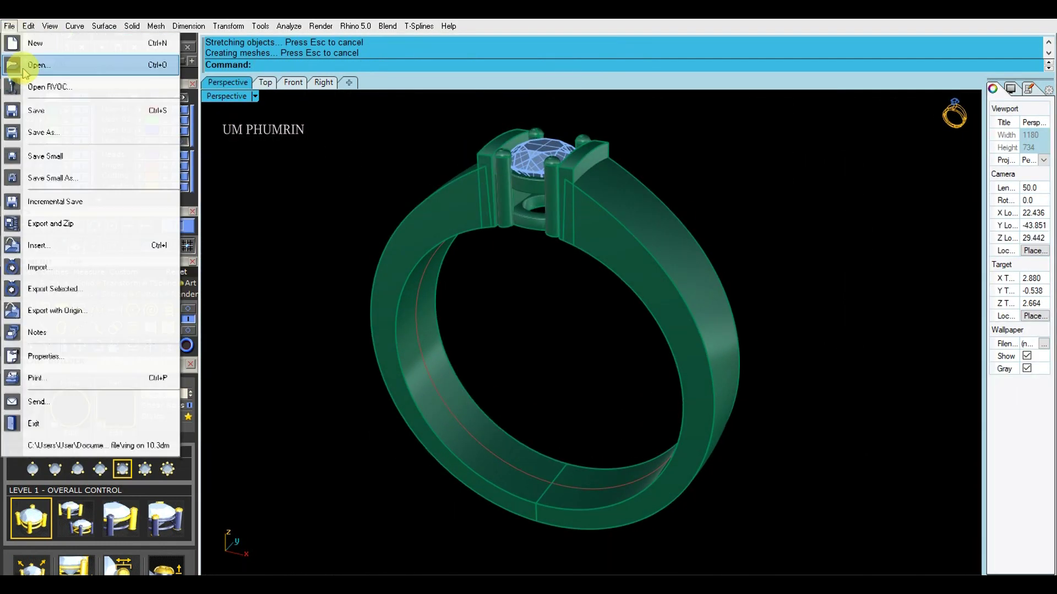
left_click(52, 107)
Add a bounding-box edit cage to both shank halves in the Right view, aligned to the CPlane with 4 points per direction
right_click_drag(354, 160, 588, 186)
scroll(584, 188, "down", 2)
left_click(578, 195)
left_click(439, 188, "shift")
key("ctrl+F3")
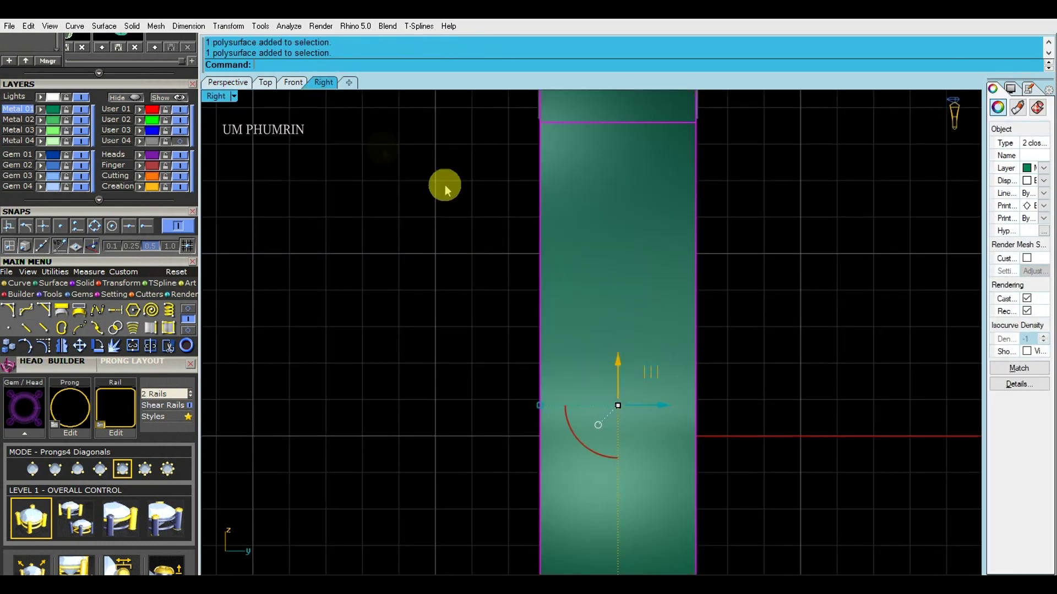
scroll(462, 226, "down", 9)
right_click_drag(454, 245, 417, 227)
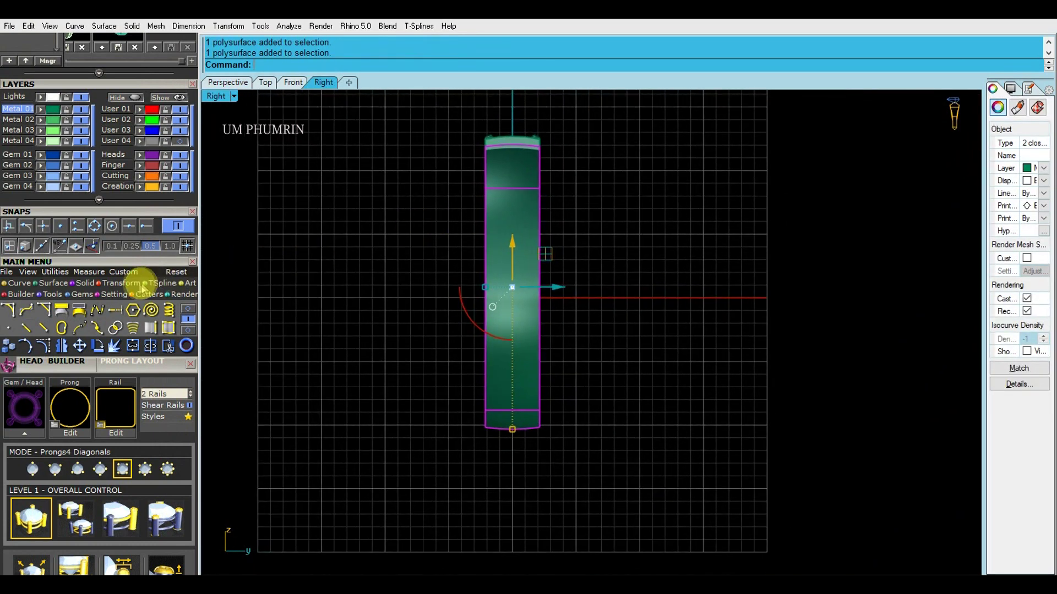
left_click(336, 65)
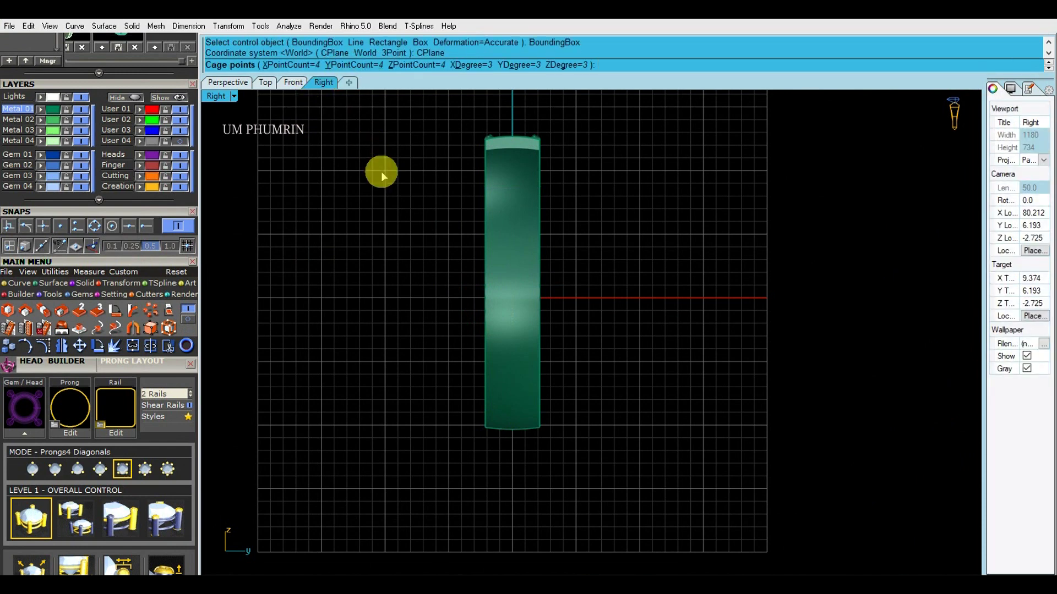
Scale the two lower rows of cage points inward, and narrow the bottom row further to taper the shank
scroll(473, 340, "up", 4)
left_click_drag(432, 308, 664, 512)
scroll(507, 443, "up", 8)
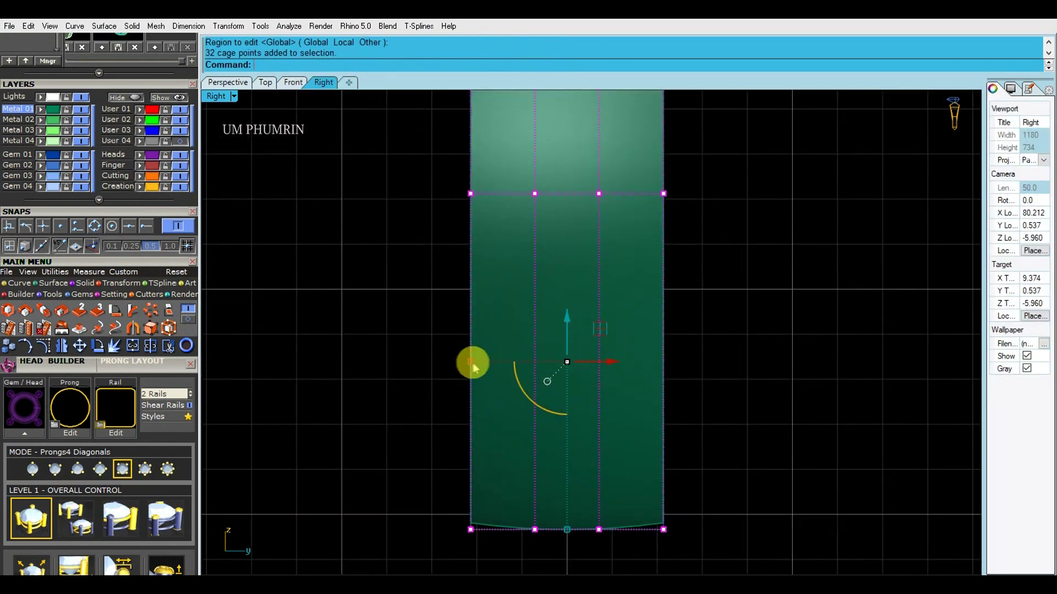
scroll(484, 361, "down", 6)
left_click_drag(437, 416, 594, 477)
scroll(479, 449, "up", 10)
left_click_drag(496, 454, 516, 452)
scroll(507, 313, "down", 8)
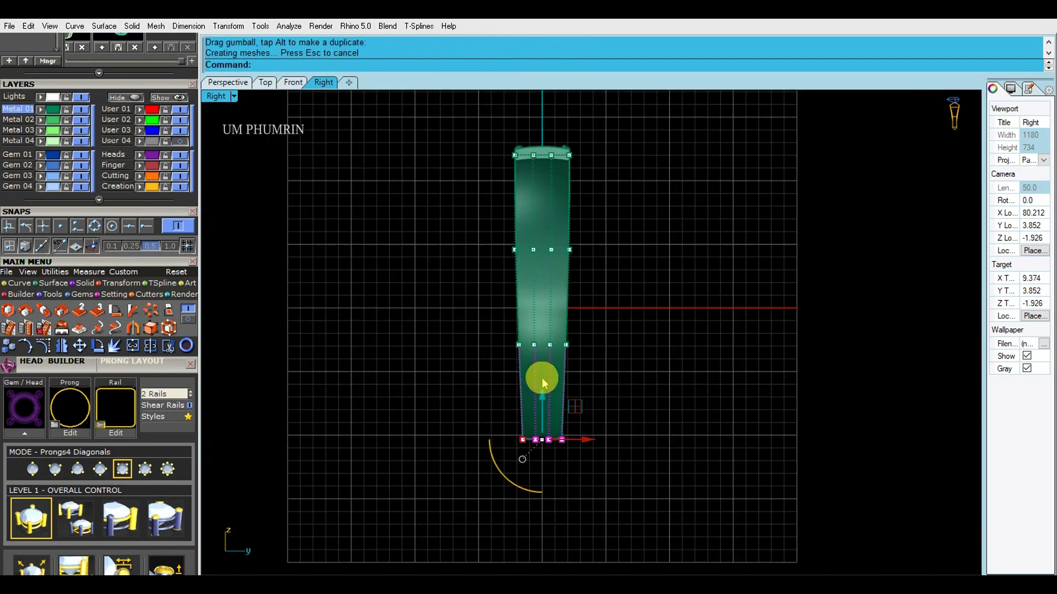
Scale the second-lowest row of cage points slightly inward to smooth the shank's taper
scroll(532, 366, "up", 6)
left_click_drag(457, 303, 622, 352)
scroll(510, 331, "up", 8)
left_click_drag(500, 319, 504, 319)
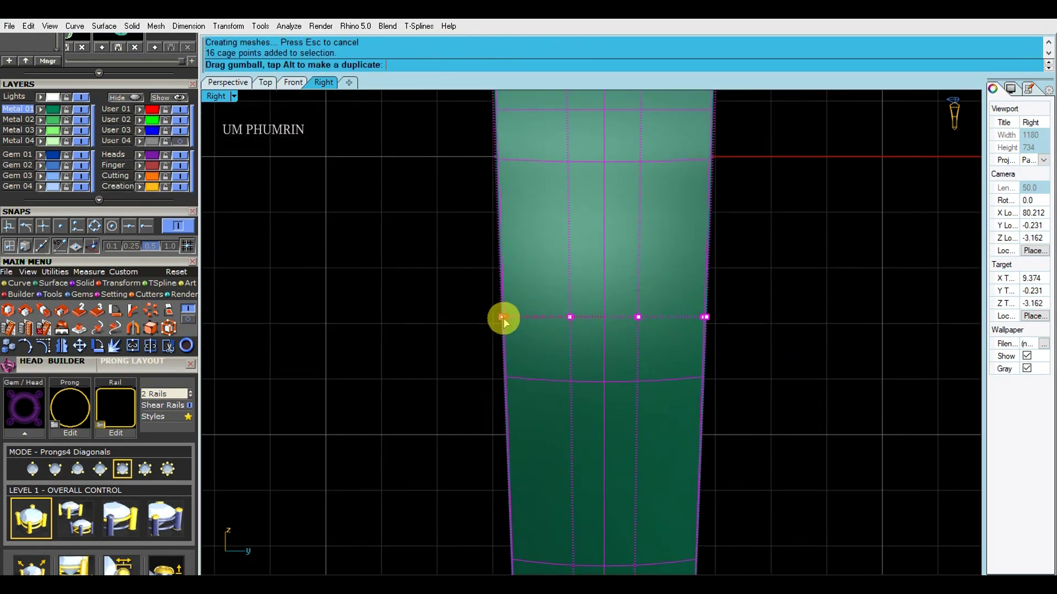
scroll(489, 327, "down", 9)
left_click(427, 311)
scroll(443, 313, "down", 6)
Delete the edit cage from the tapered shank and view the finished ring in Perspective
left_click(236, 85)
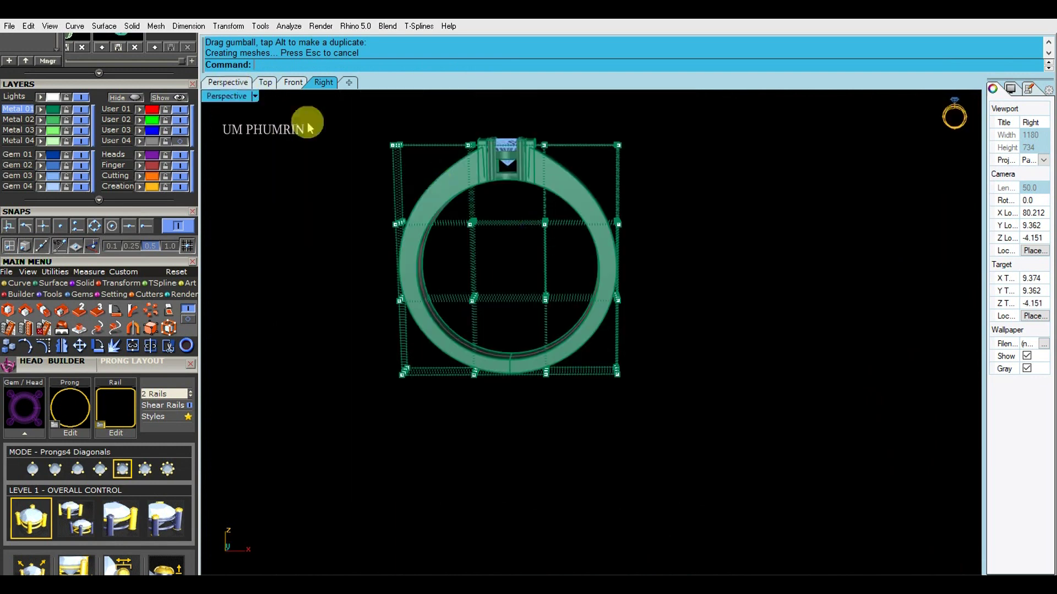
right_click_drag(523, 229, 467, 249)
left_click(616, 220)
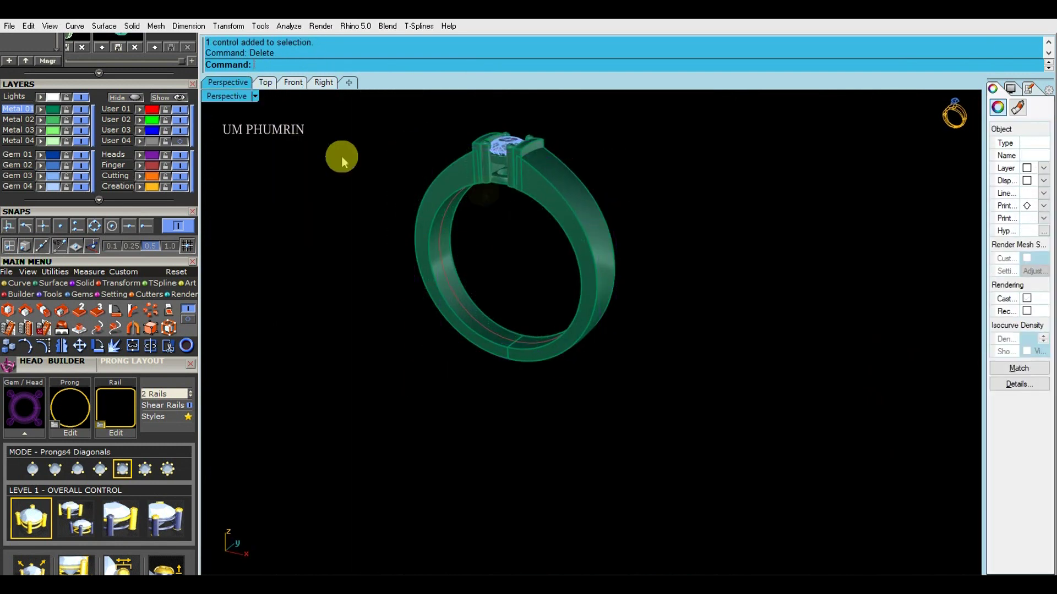
right_click_drag(394, 234, 349, 229)
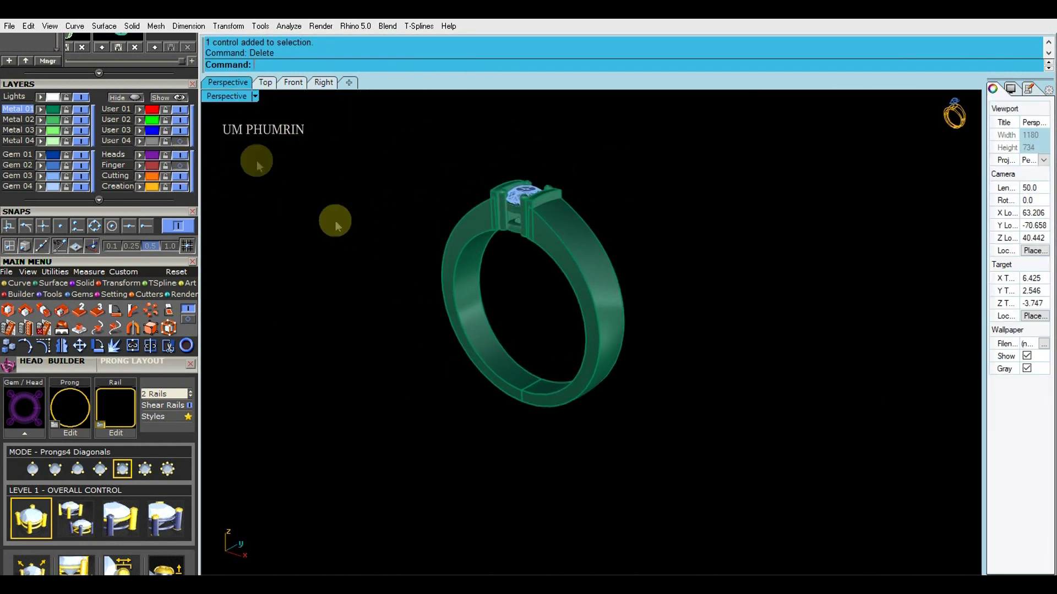
scroll(153, 185, "up", 3)
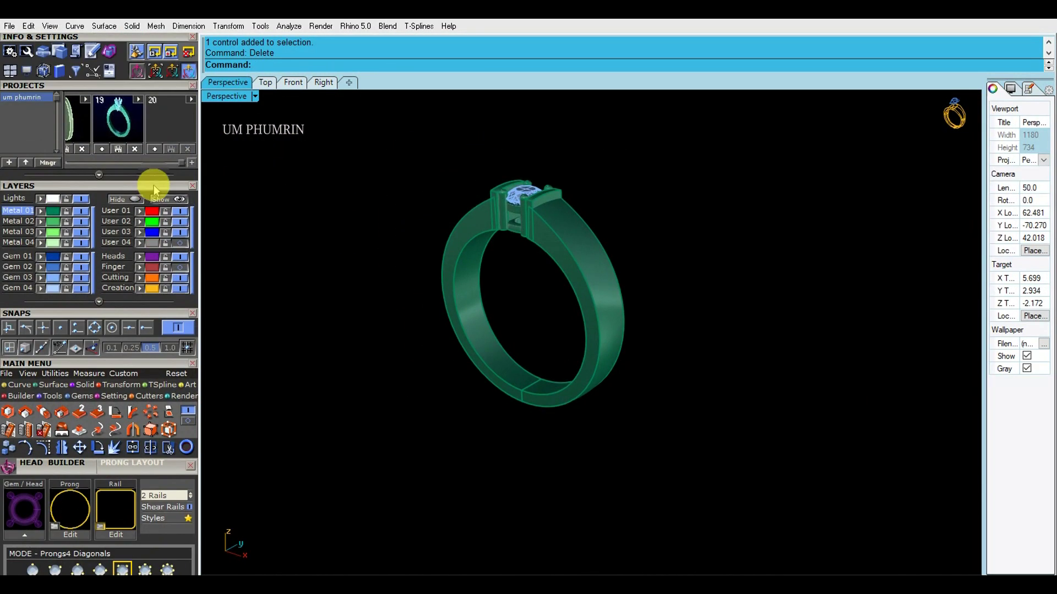
Load the ring stored in project slot 19 into the scene and group its parts
left_click(138, 102)
right_click_drag(405, 222, 523, 328)
right_click_drag(619, 331, 608, 347)
type("g")
key("Return")
Try to lay the loaded pronged ring down so it leans against the tapered ring
right_click_drag(757, 347, 568, 261)
right_click_drag(597, 329, 587, 302)
right_click_drag(645, 275, 671, 308)
key("Escape")
Set the Perspective viewport's display mode to Working Shade
left_click(224, 98)
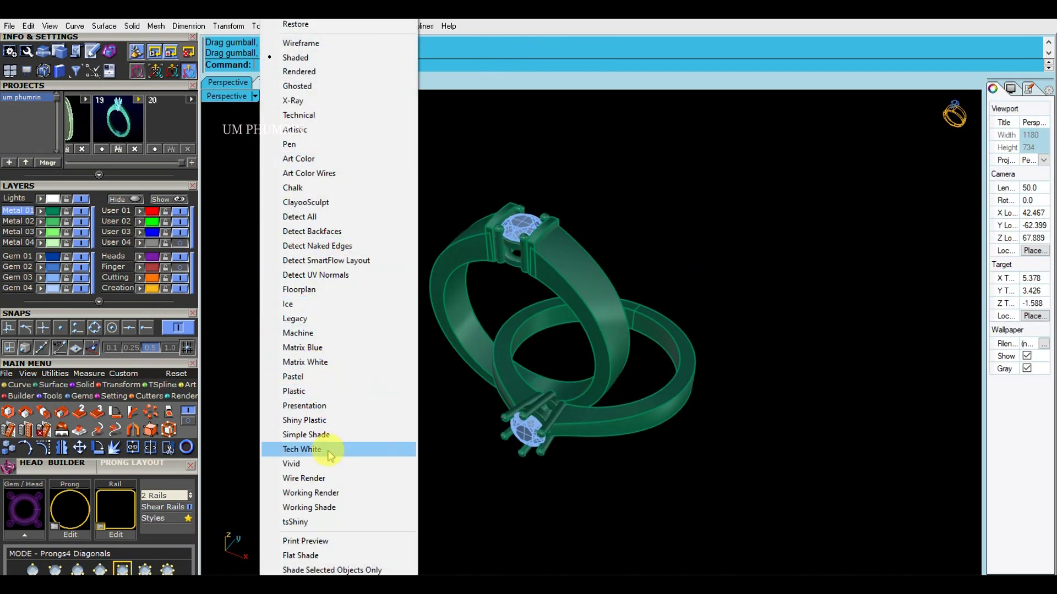
left_click(324, 506)
right_click_drag(347, 488, 575, 401)
Select the leaning ring and undo its recent moves and rotations to bring it upright
left_click(549, 406)
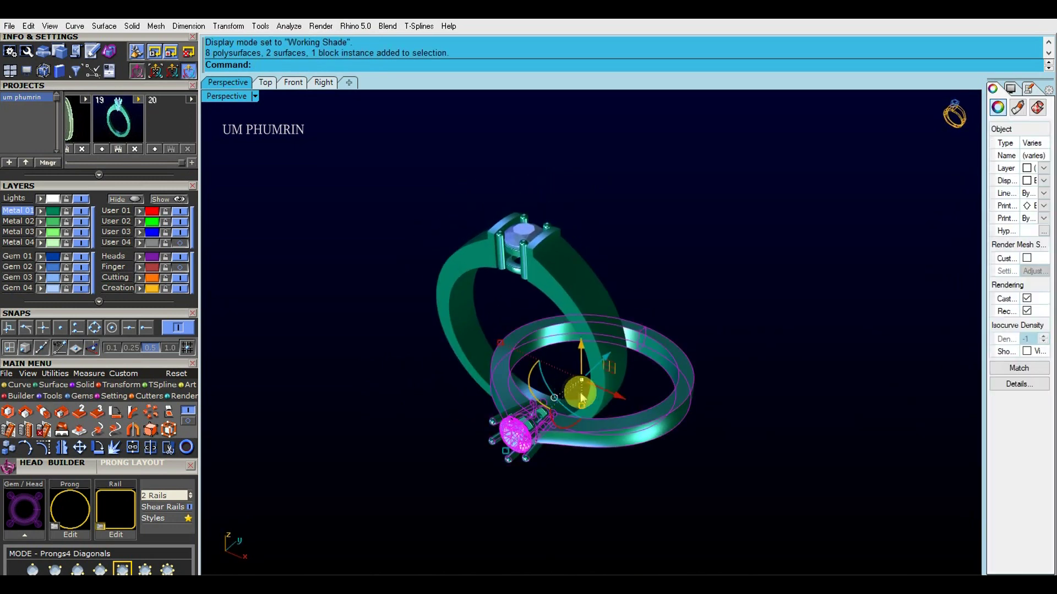
left_click(768, 417)
left_click(652, 414)
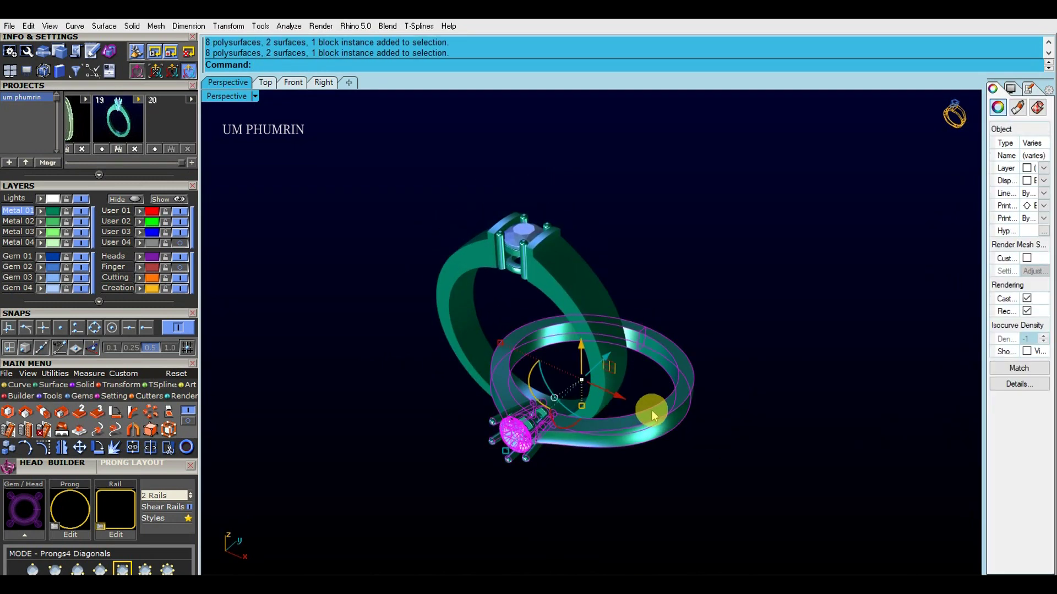
key("ctrl+z")
key("ctrl+z")
key("ctrl+z")
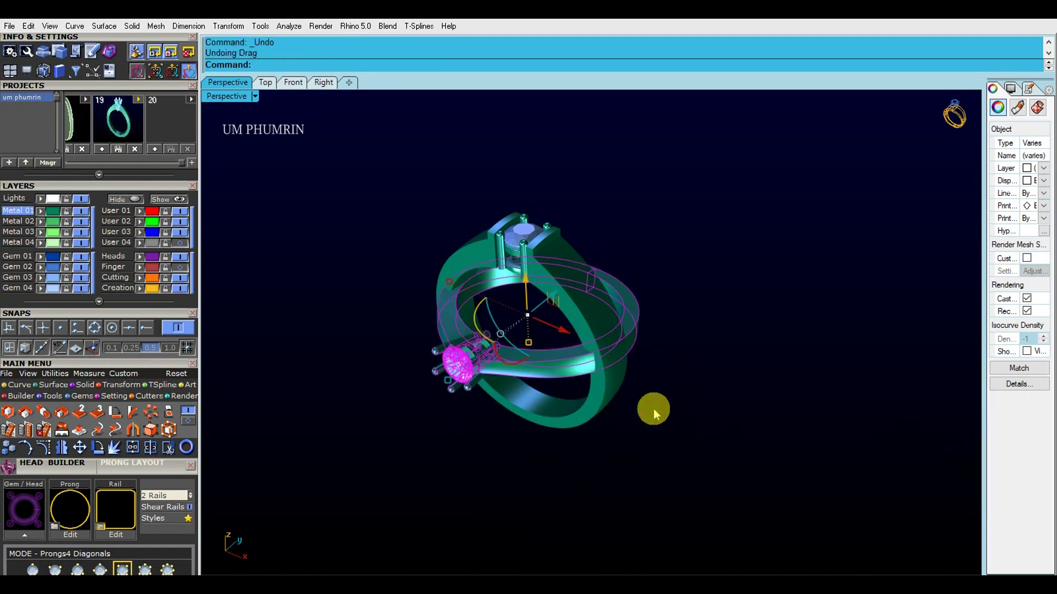
key("ctrl+z")
Move the loaded ring sideways, clear of the tapered ring, so both stand side by side
right_click_drag(655, 409, 612, 406)
left_click_drag(567, 291, 486, 315)
left_click(646, 354)
View both shaded rings from above at an angle and save the file
right_click_drag(646, 354, 752, 422)
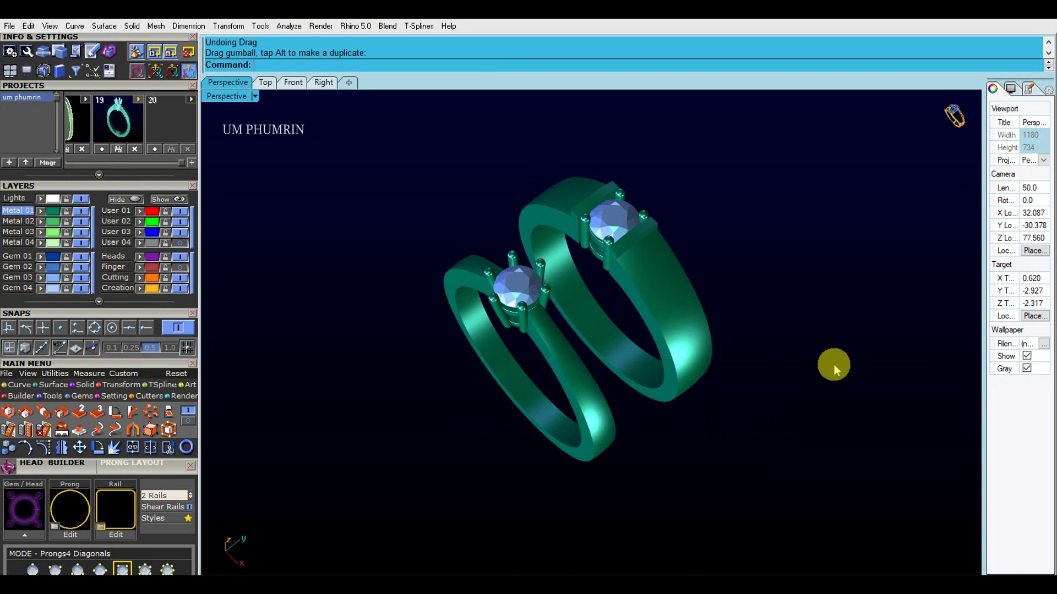
mouse_move(832, 366)
right_mouse_down()
mouse_move(821, 400)
mouse_move(824, 374)
mouse_move(818, 380)
right_mouse_up()
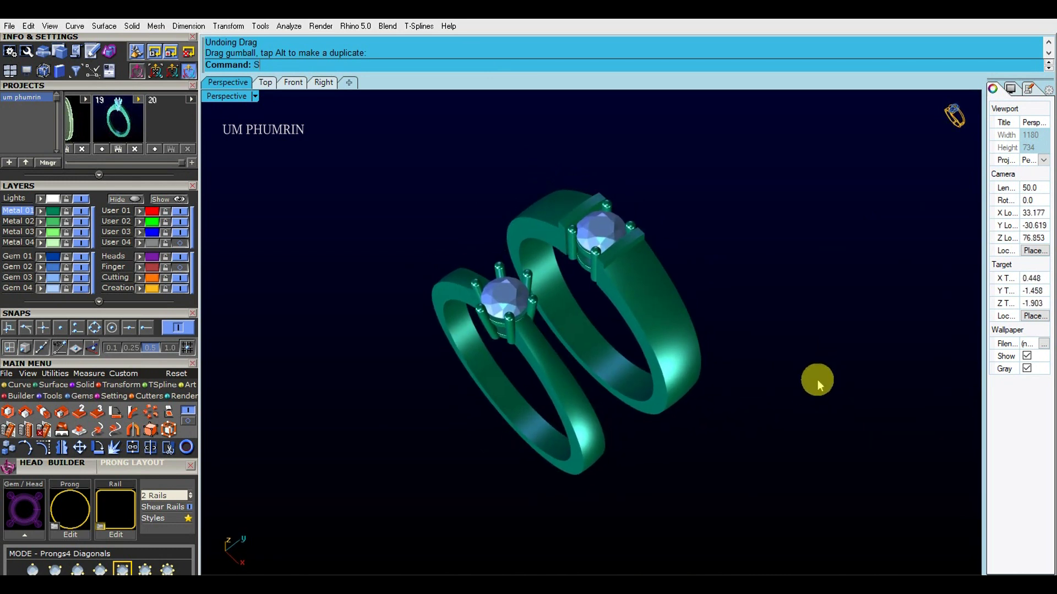
right_click(817, 379)
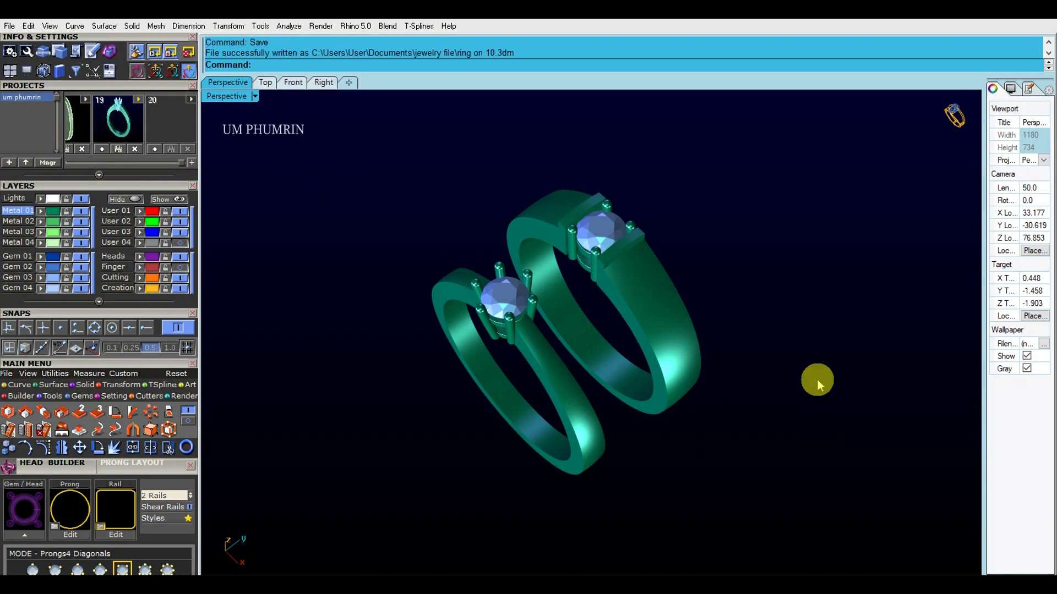